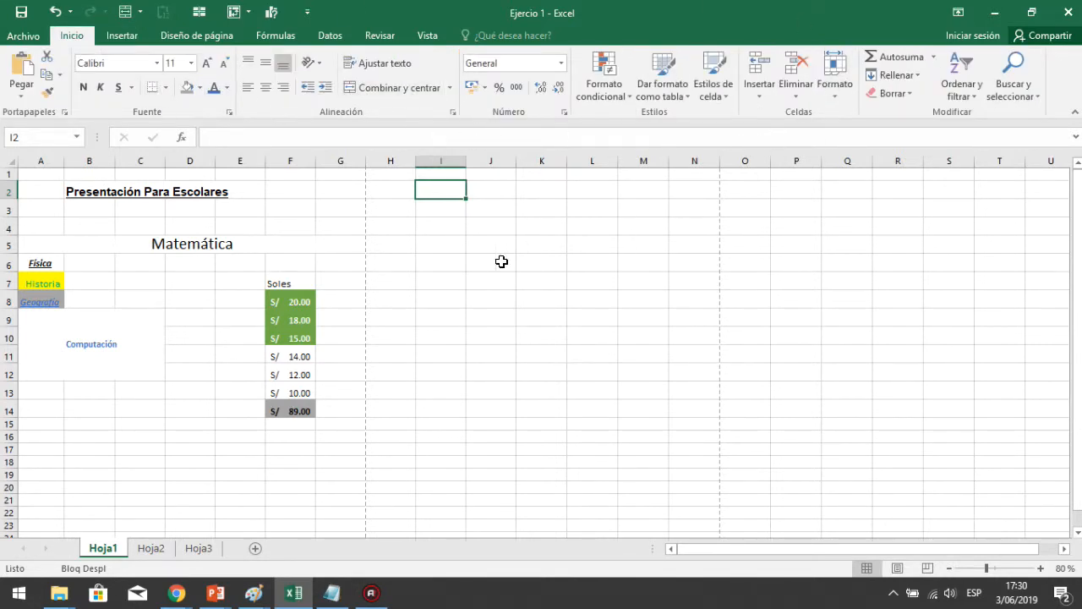
# Enter the headers Mes, Ganancia and Egresos in cells I4, J4 and K4
pyautogui.click(121, 38)
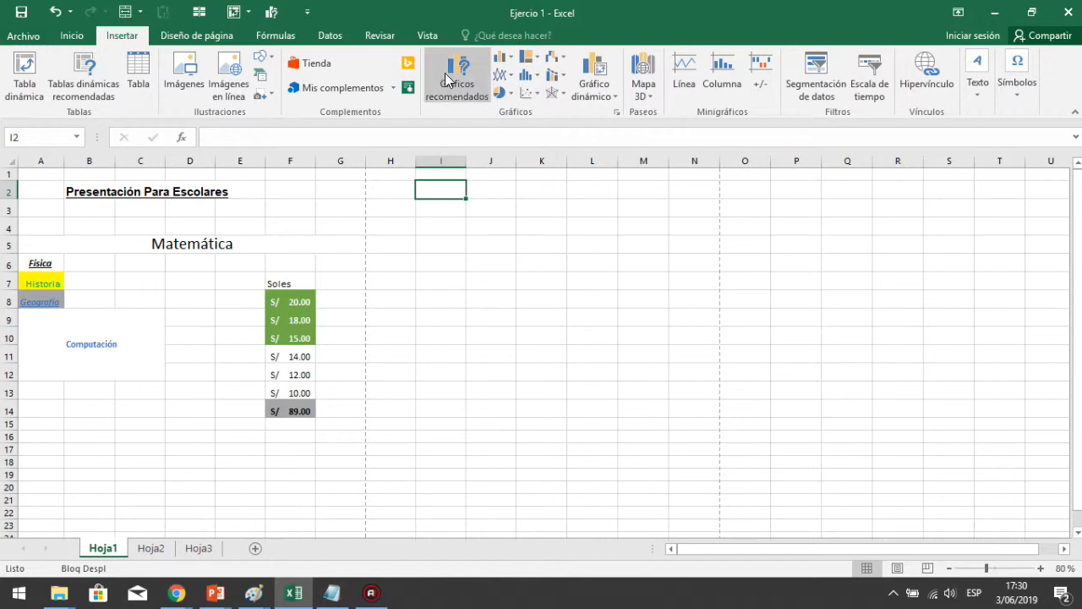
pyautogui.click(423, 229)
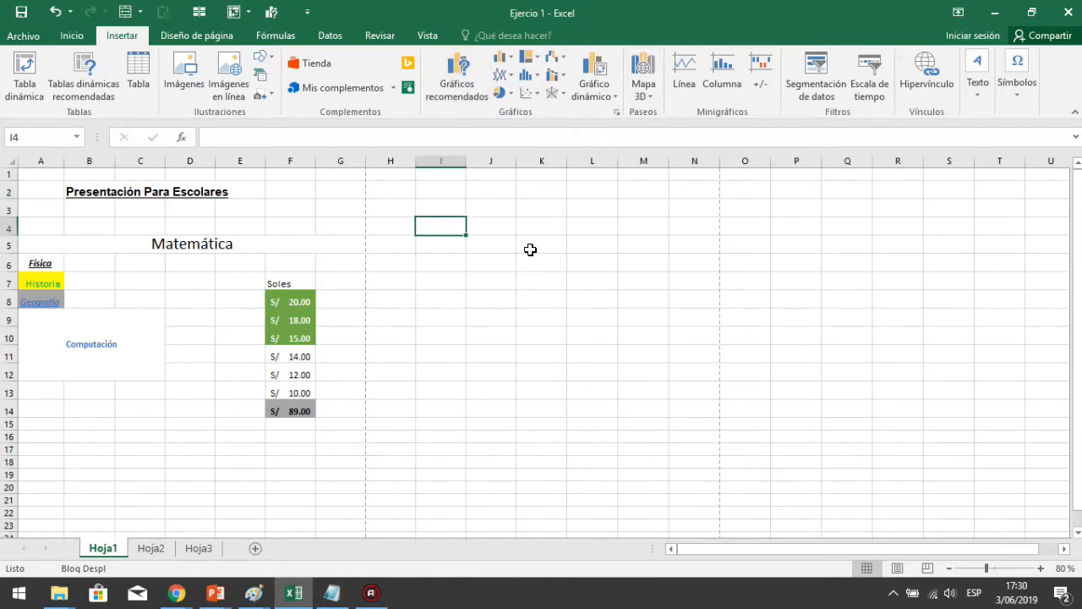
pyautogui.write('Mes')
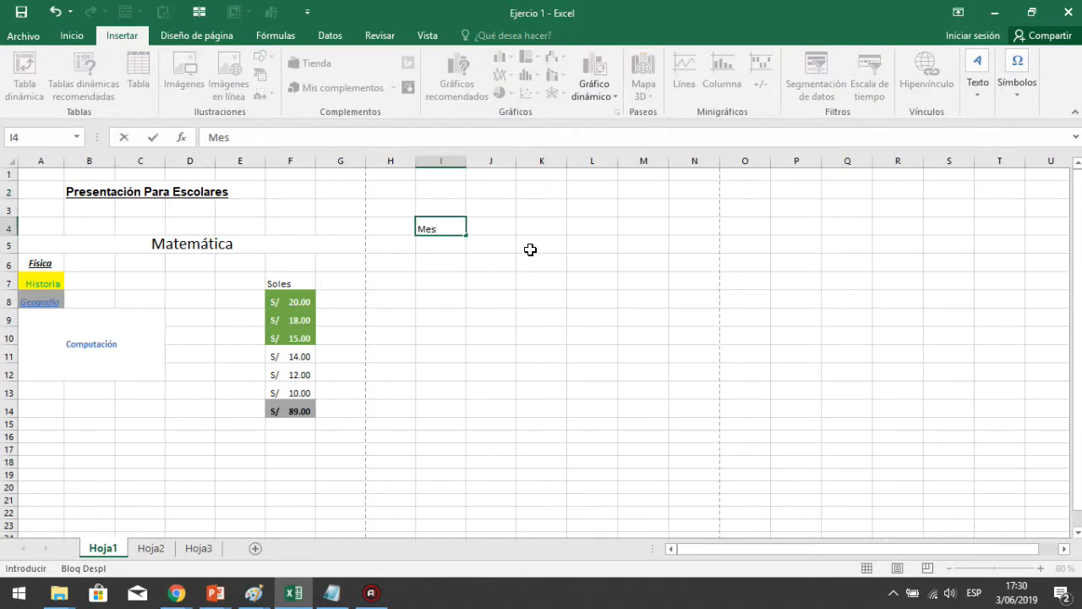
pyautogui.press('Return')
pyautogui.click(504, 225)
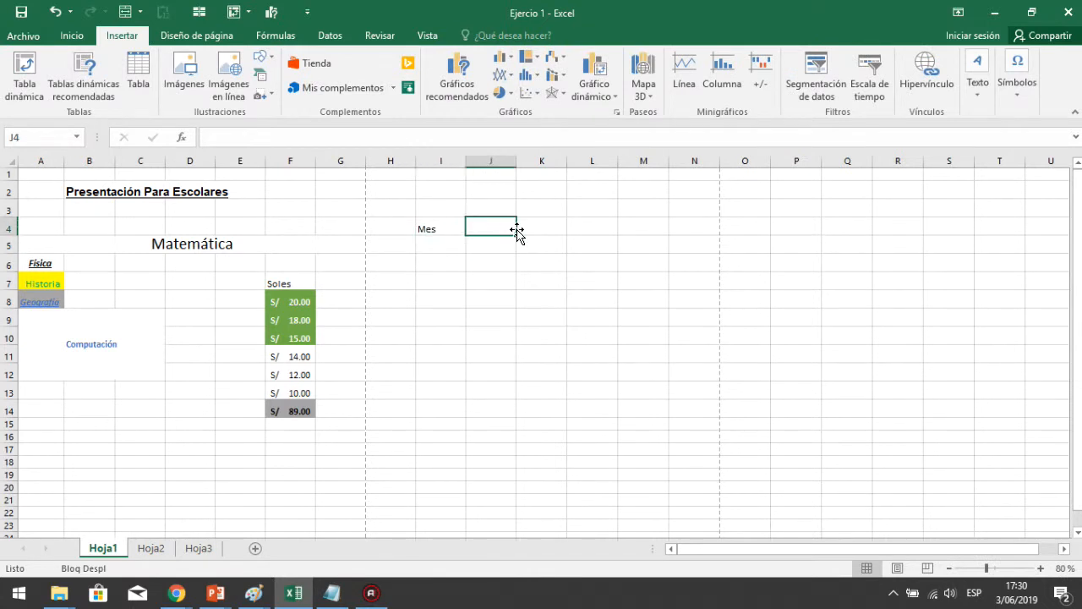
pyautogui.write('G')
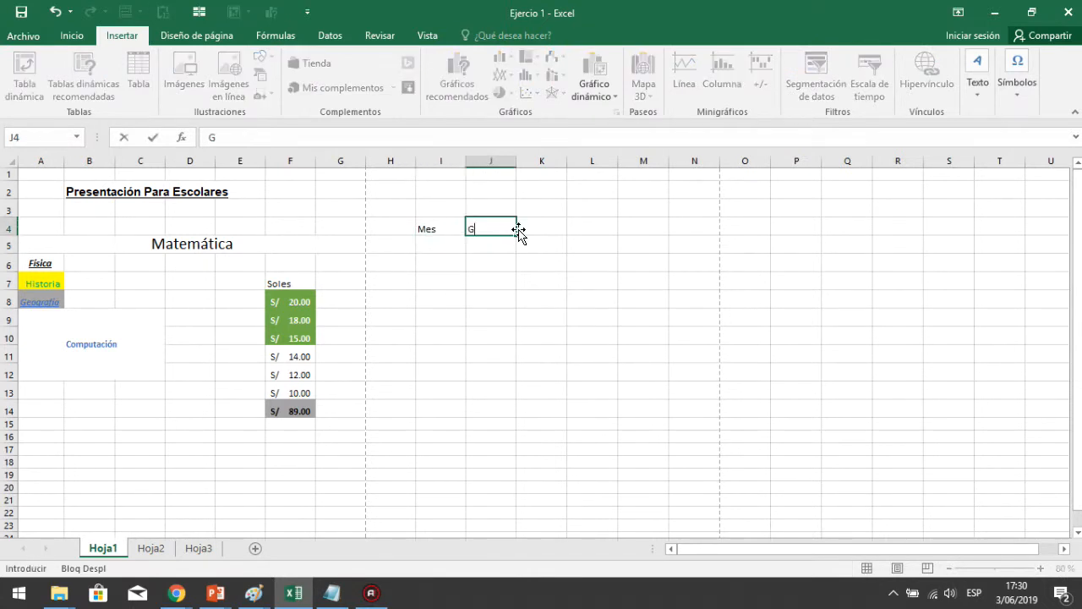
pyautogui.write('anancia')
pyautogui.press('Return')
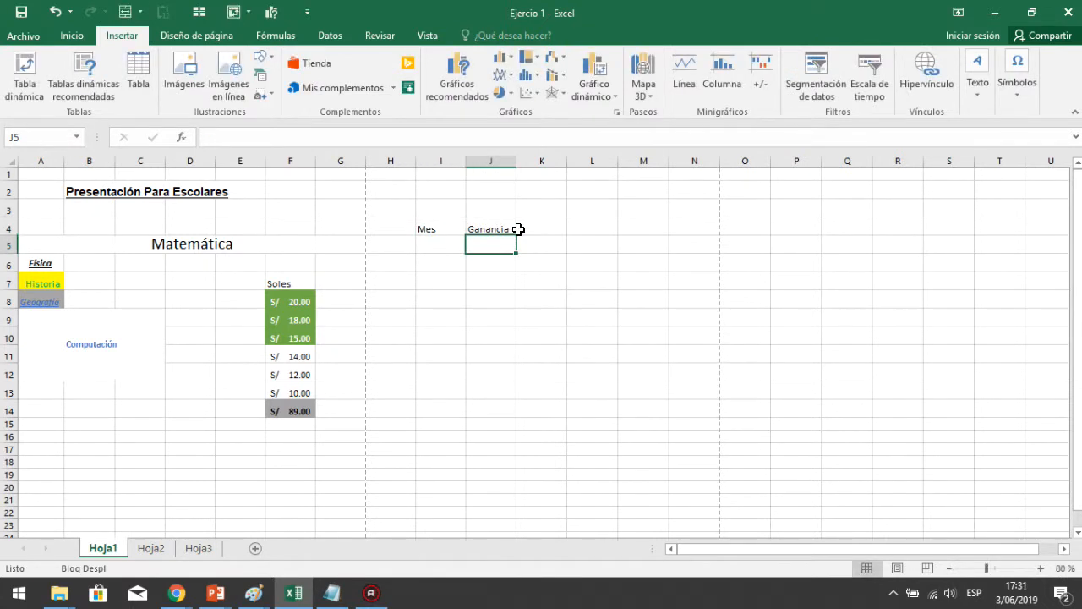
pyautogui.click(528, 228)
pyautogui.write('Ingr')
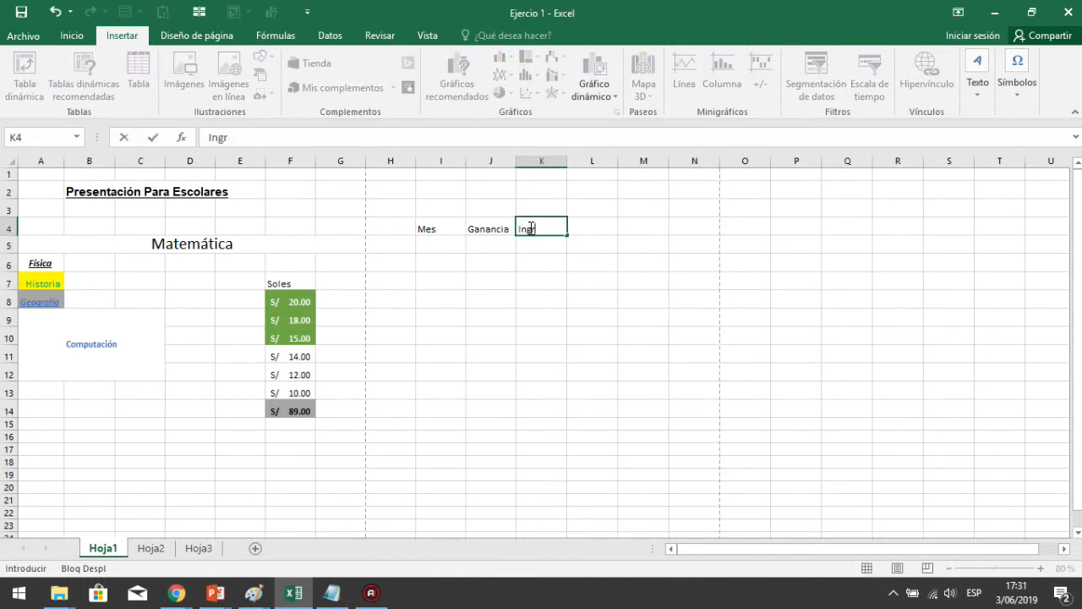
pyautogui.write('esos')
pyautogui.press('Return')
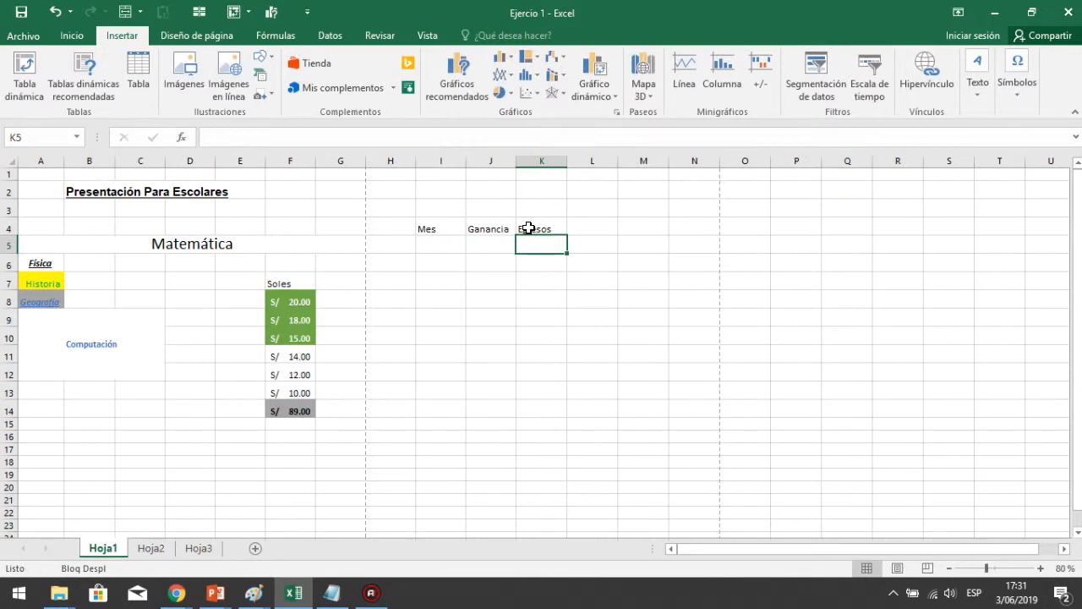
# Enter Enero, Febrero and Marzo under Mes, then autofill the months down to Diciembre in I16
pyautogui.click(438, 241)
pyautogui.write('Enero')
pyautogui.press('Return')
pyautogui.write('Febre')
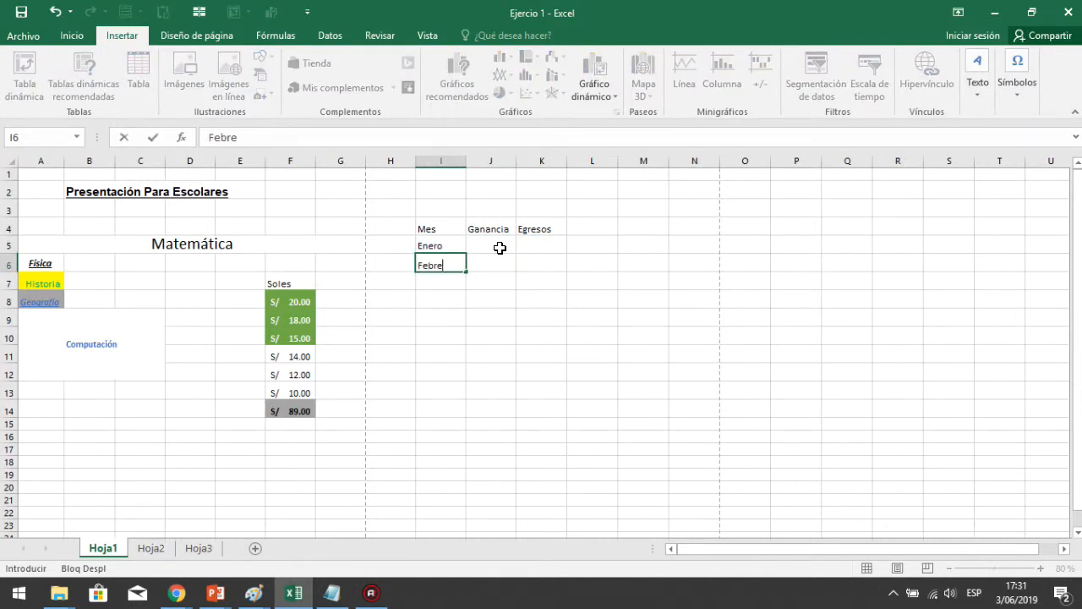
pyautogui.press('Return')
pyautogui.write('Mar')
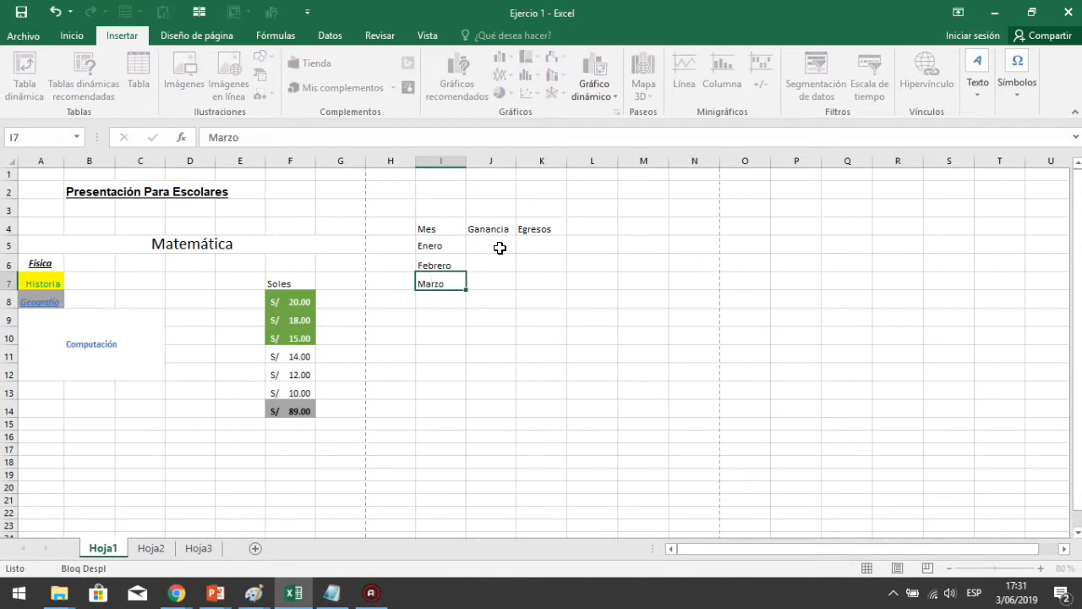
pyautogui.write('zo')
pyautogui.press('Return')
pyautogui.moveTo(445, 246); pyautogui.dragTo(448, 286)
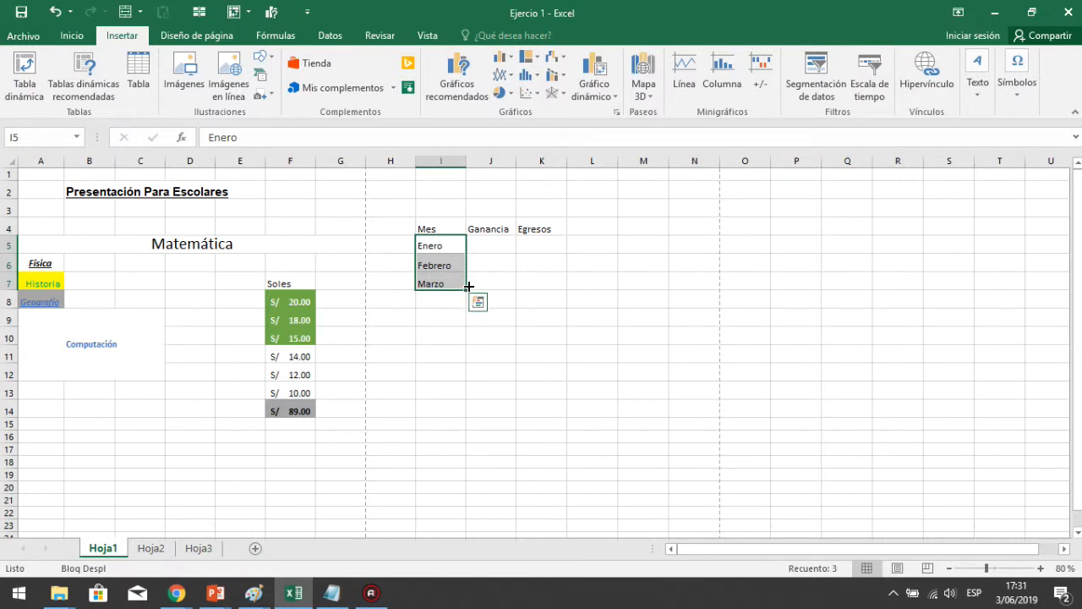
pyautogui.moveTo(465, 287); pyautogui.dragTo(455, 439)
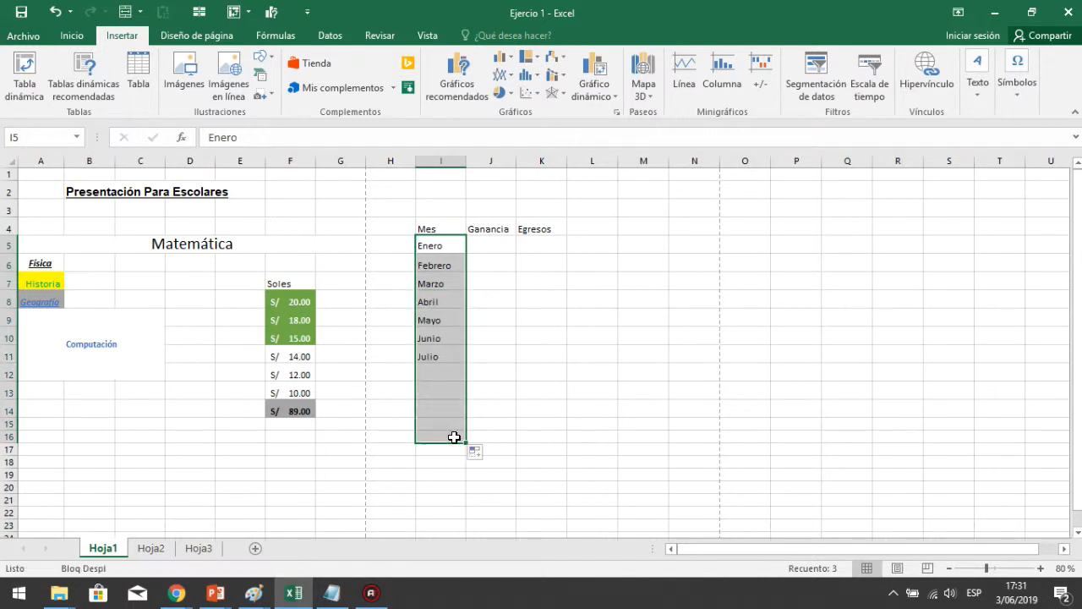
# Enter the Ganancia values 500, 300, 200, 400, 600, 500, 400, 200, 200, 400, 500, 600 for Enero through Diciembre
pyautogui.click(486, 246)
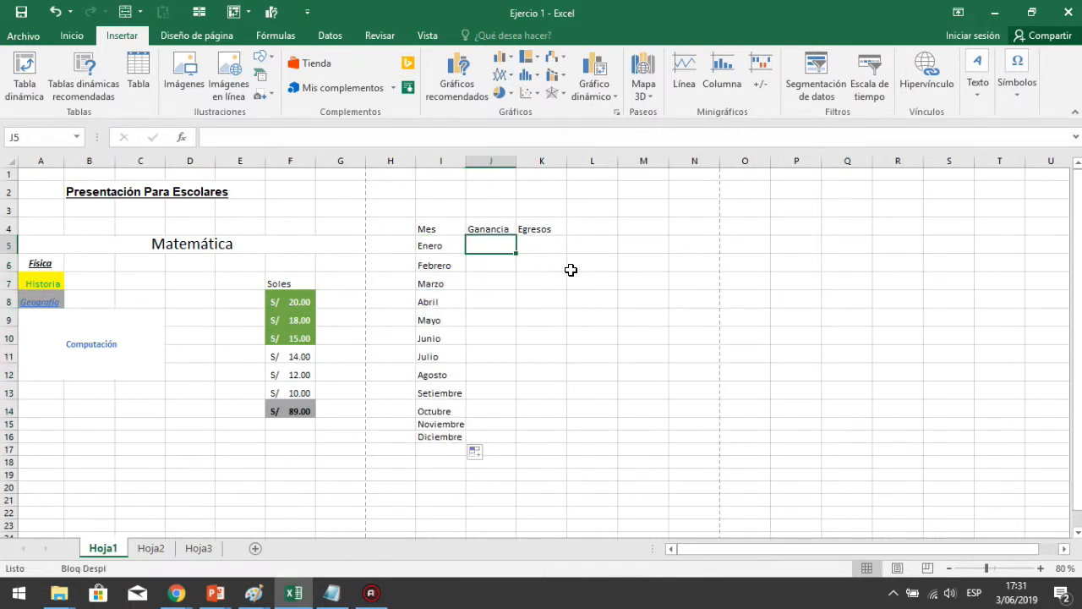
pyautogui.write('500')
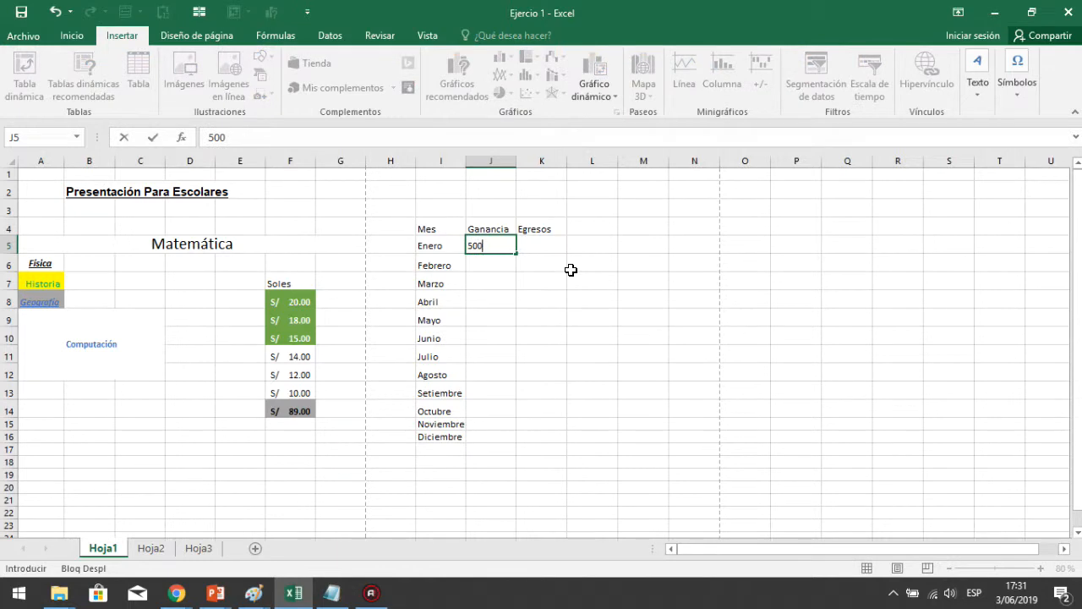
pyautogui.press('Return')
pyautogui.write('300')
pyautogui.press('Return')
pyautogui.write('200')
pyautogui.press('Return')
pyautogui.write('400')
pyautogui.press('Return')
pyautogui.write('600')
pyautogui.press('Return')
pyautogui.write('500')
pyautogui.press('Return')
pyautogui.write('400')
pyautogui.press('Return')
pyautogui.write('200')
pyautogui.hotkey('ctrl', 'Return')
pyautogui.press('Return')
pyautogui.write('200')
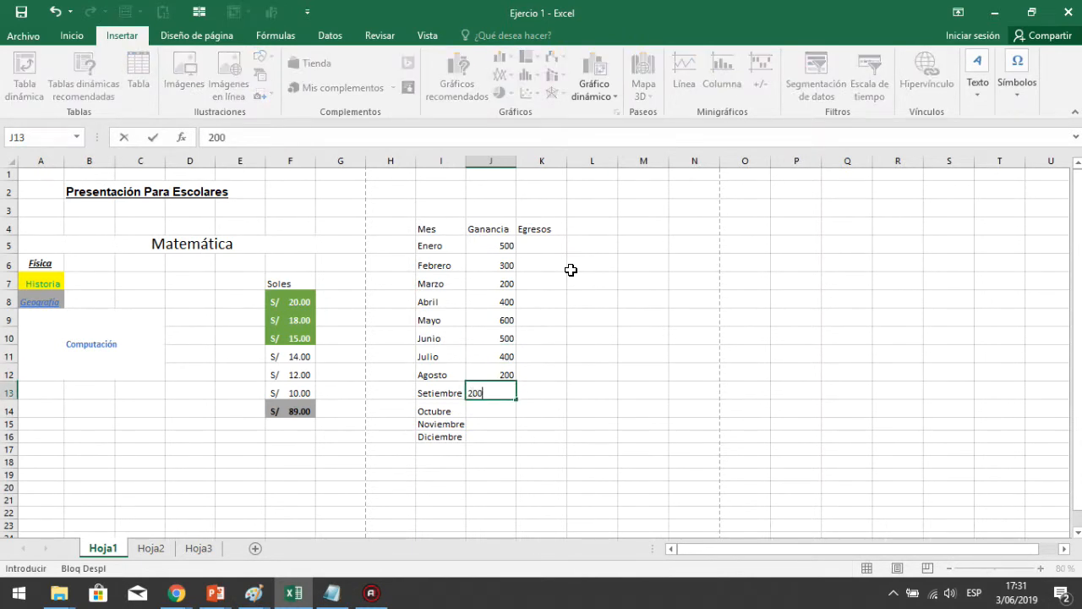
pyautogui.press('Return')
pyautogui.write('400')
pyautogui.hotkey('ctrl', 'Return')
pyautogui.press('Return')
pyautogui.write('500')
pyautogui.press('Return')
pyautogui.write('600')
pyautogui.press('Return')
# Enter 250 as Egresos for Enero and fill it down through Diciembre
pyautogui.click(550, 242)
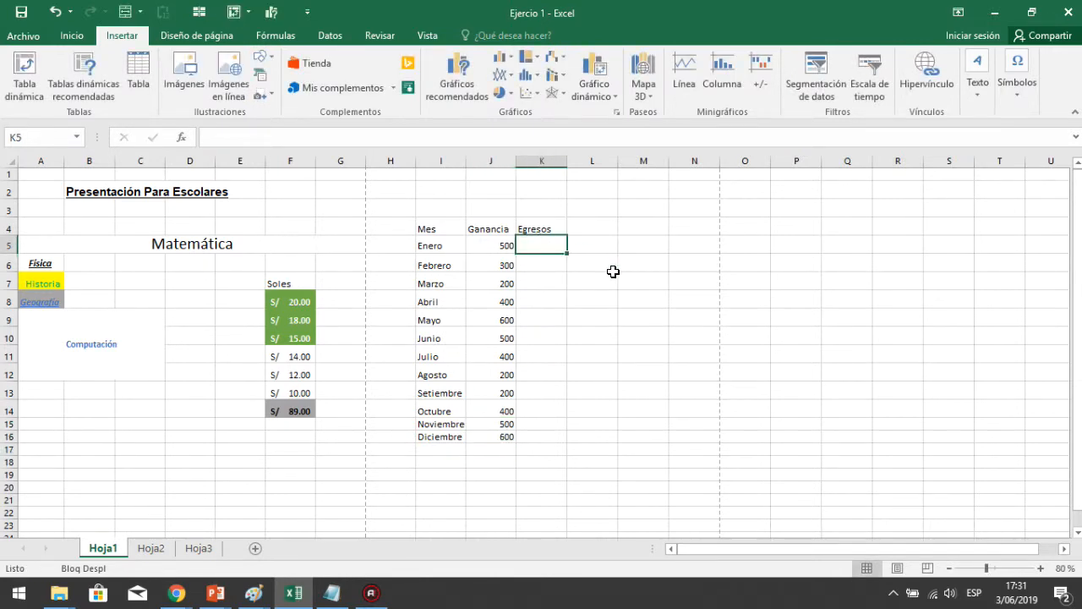
pyautogui.write('200')
pyautogui.press('Return')
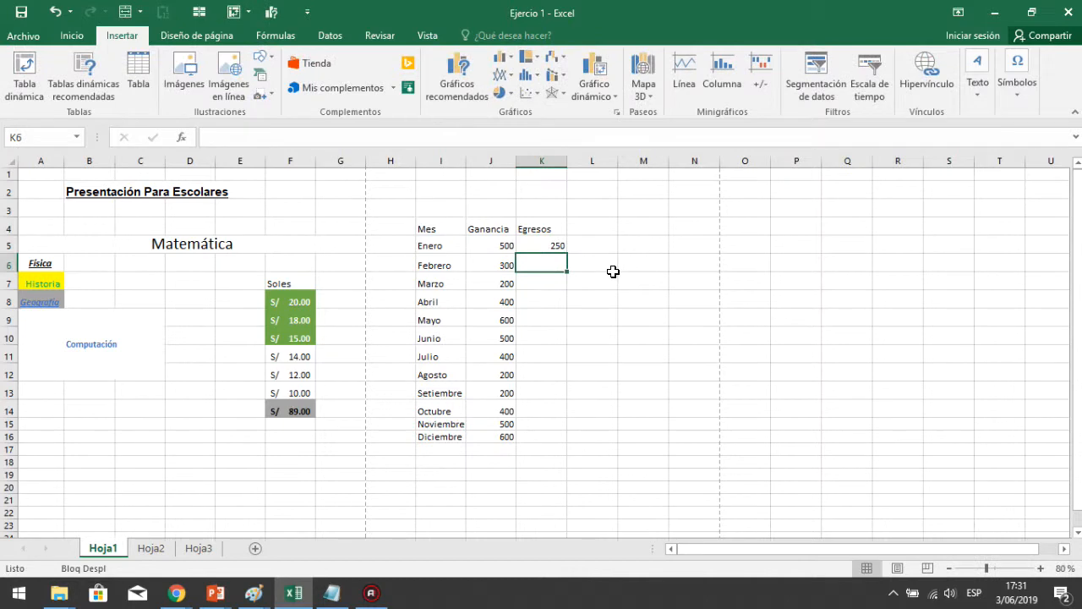
pyautogui.click(551, 245)
pyautogui.moveTo(566, 252); pyautogui.dragTo(558, 441)
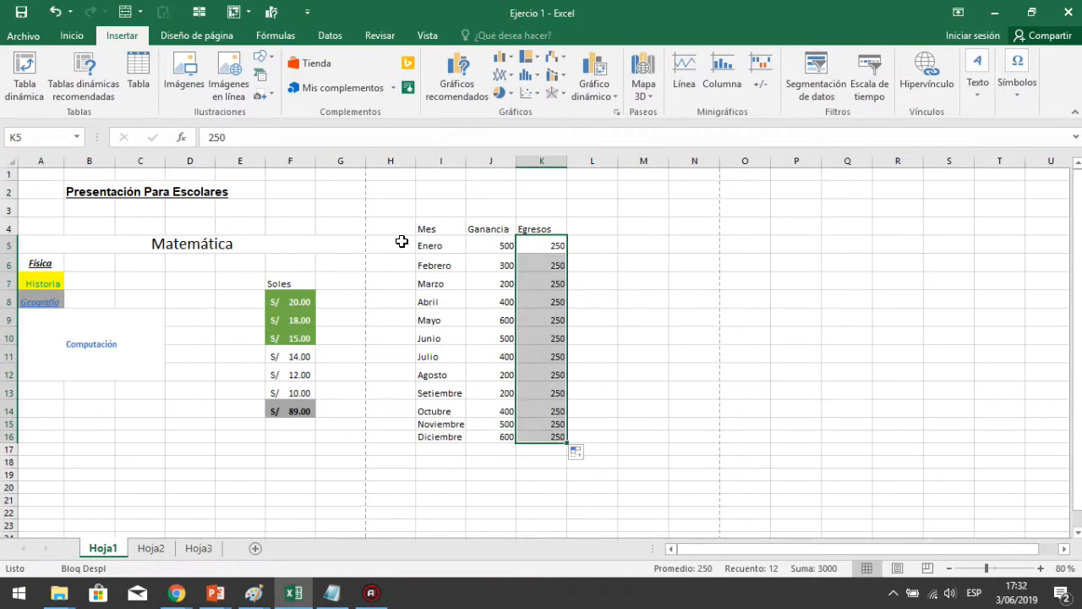
# Start a PivotTable using the range I4:K16 as its source data
pyautogui.moveTo(420, 235); pyautogui.dragTo(557, 442)
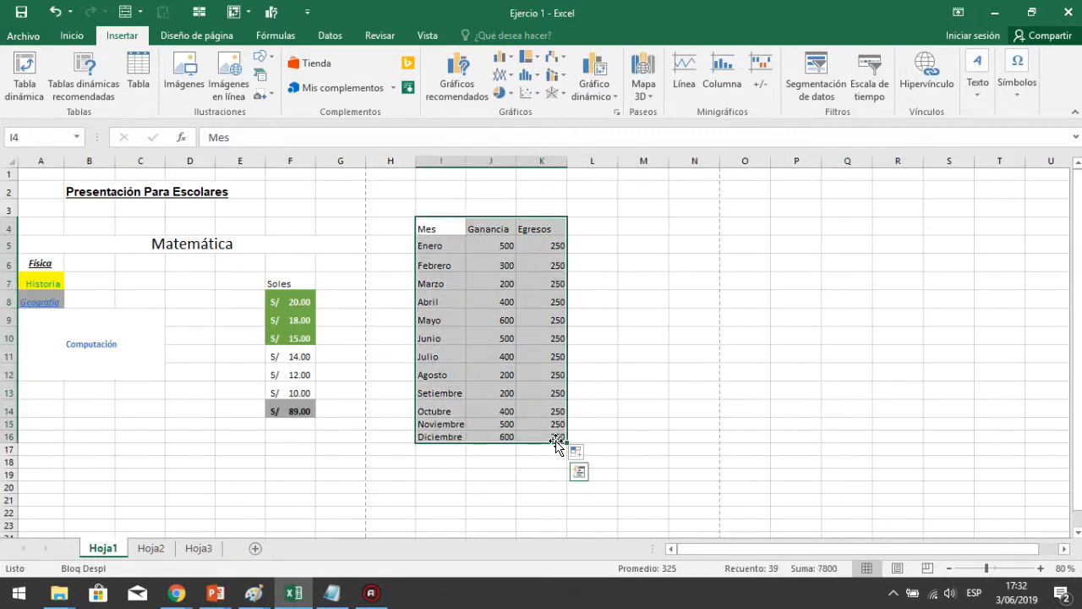
pyautogui.click(28, 87)
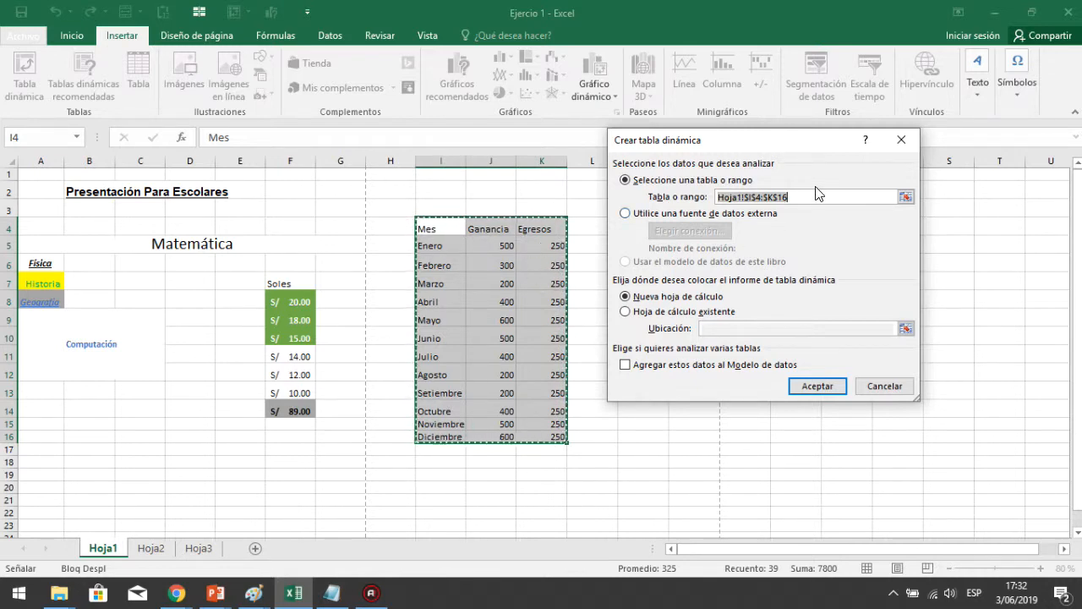
pyautogui.click(804, 198)
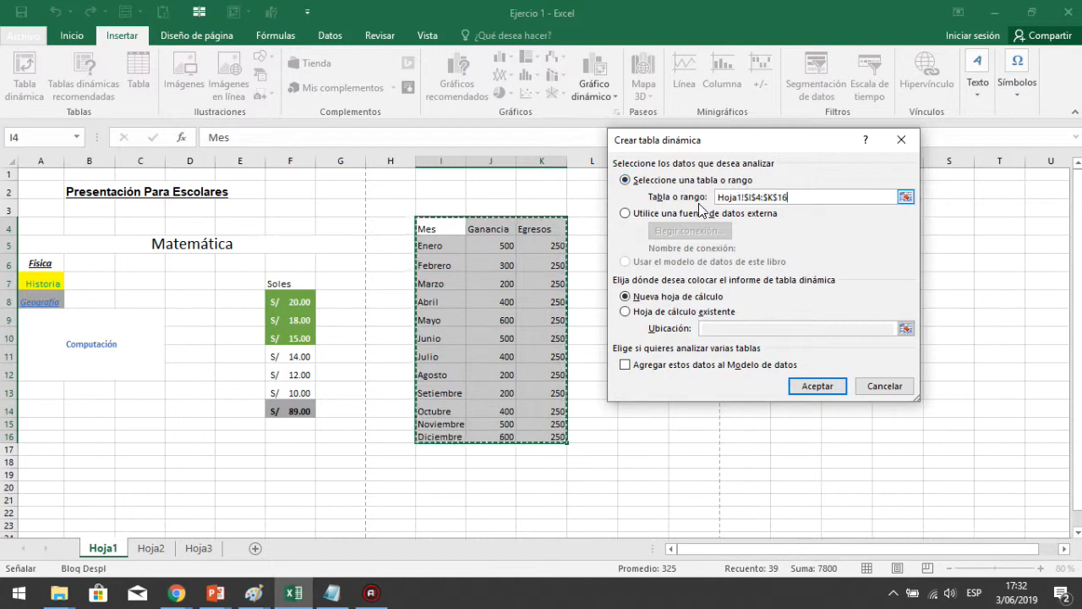
pyautogui.press('BackSpace')
pyautogui.press('BackSpace')
pyautogui.press('BackSpace')
pyautogui.press('BackSpace')
pyautogui.press('BackSpace')
pyautogui.press('BackSpace')
pyautogui.press('BackSpace')
pyautogui.press('BackSpace')
pyautogui.press('BackSpace')
pyautogui.moveTo(443, 227); pyautogui.dragTo(551, 437)
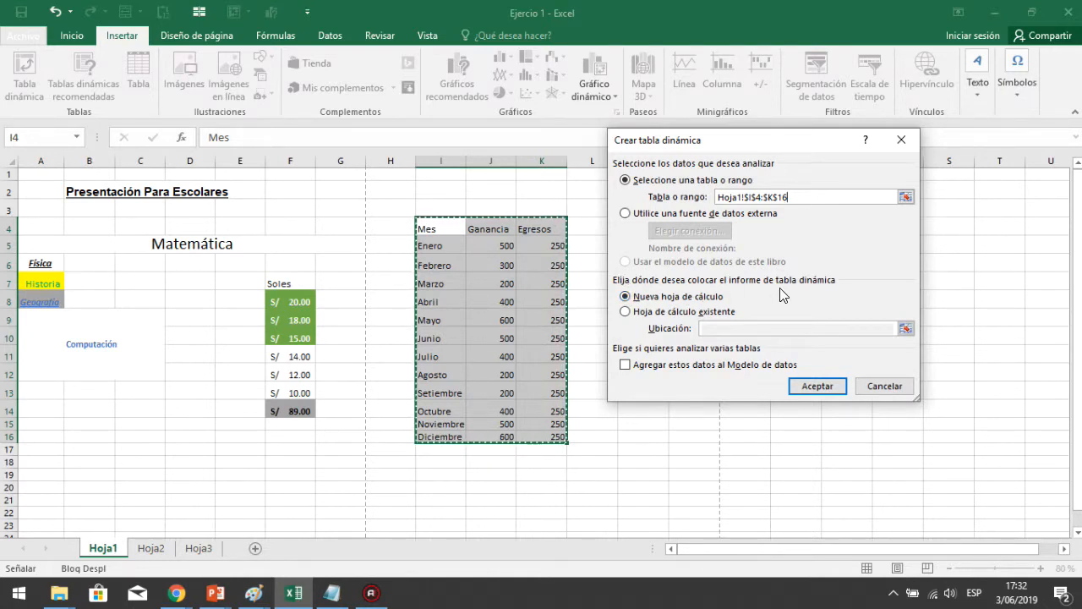
# Place the PivotTable on the existing sheet at cell M4 and create it
pyautogui.click(625, 311)
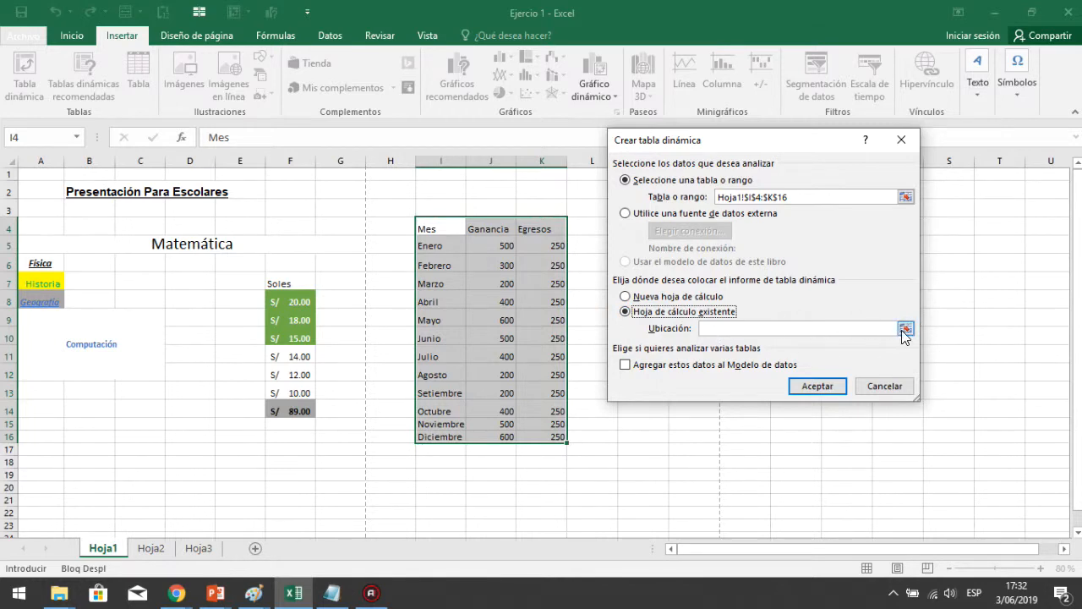
pyautogui.click(906, 329)
pyautogui.click(649, 225)
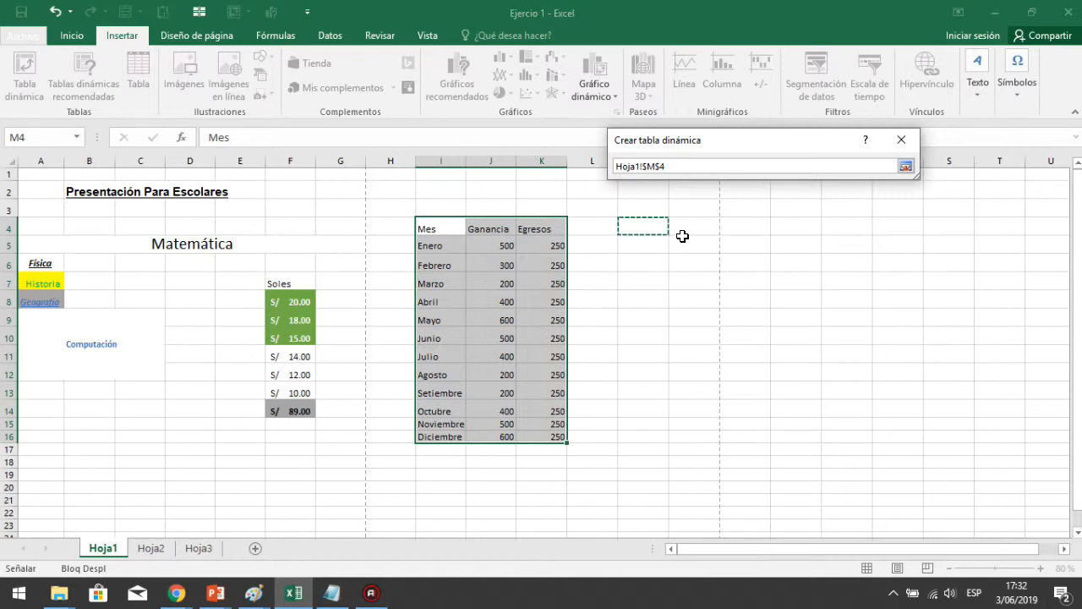
pyautogui.press('Return')
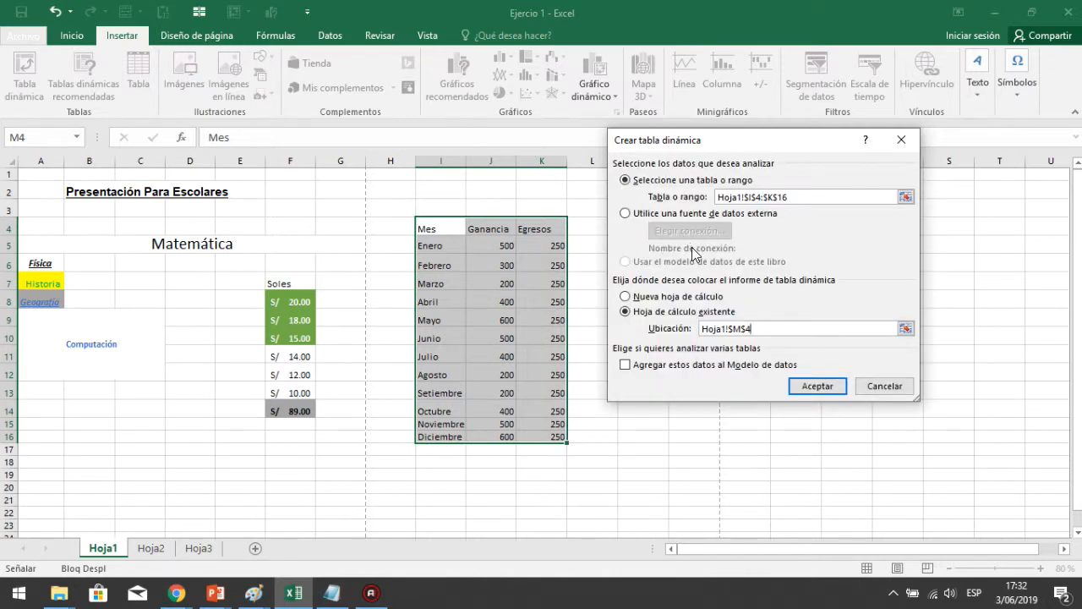
pyautogui.click(823, 387)
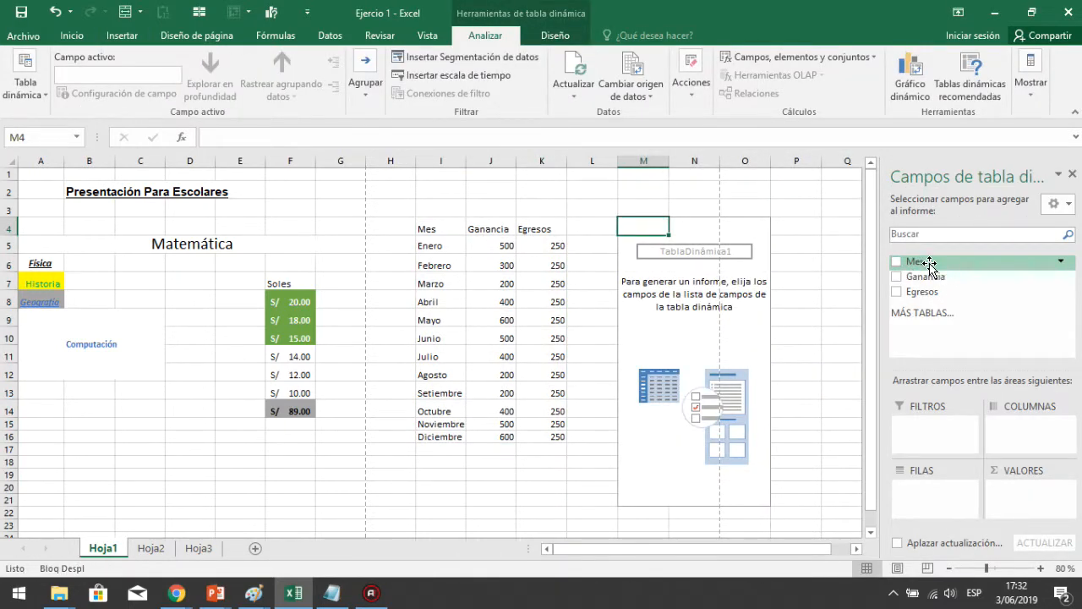
# Add Ganancia and Egresos to the PivotTable values and Mes to its rows
pyautogui.moveTo(925, 276); pyautogui.dragTo(1032, 512)
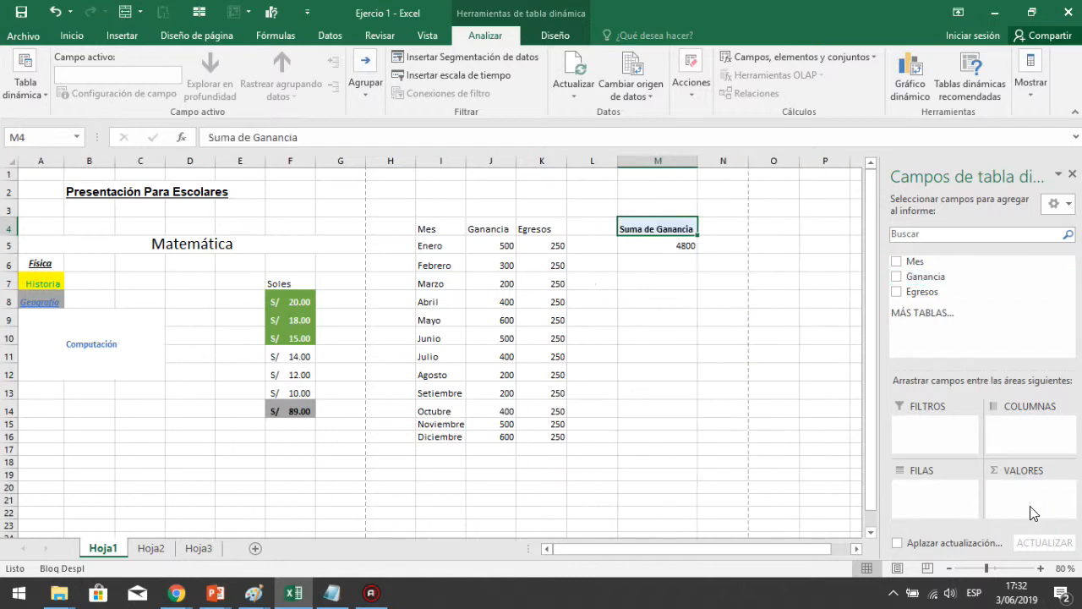
pyautogui.moveTo(928, 293); pyautogui.dragTo(1053, 516)
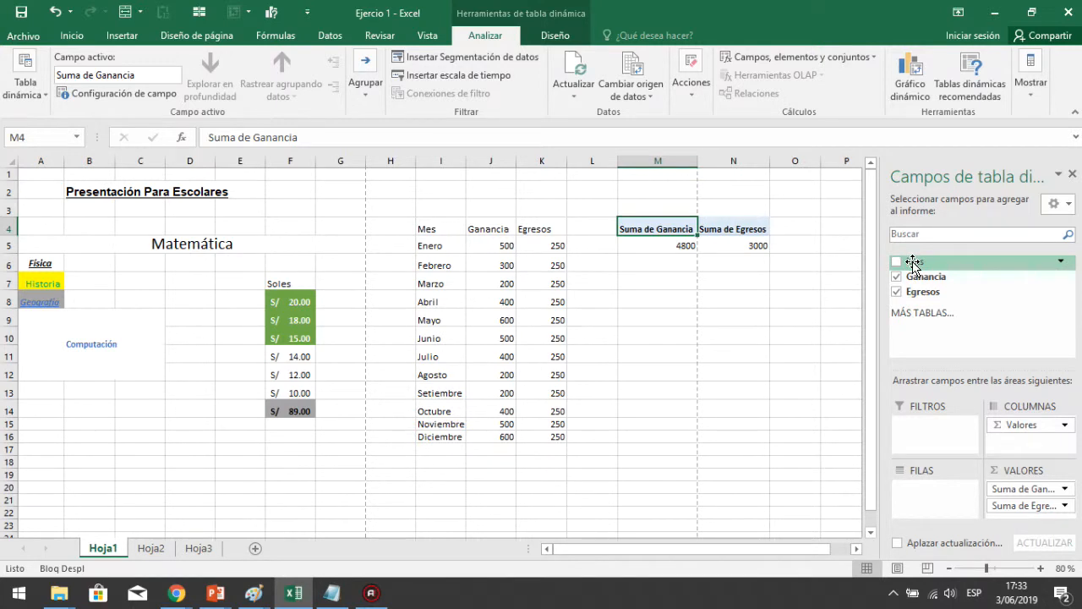
pyautogui.moveTo(913, 263); pyautogui.dragTo(926, 502)
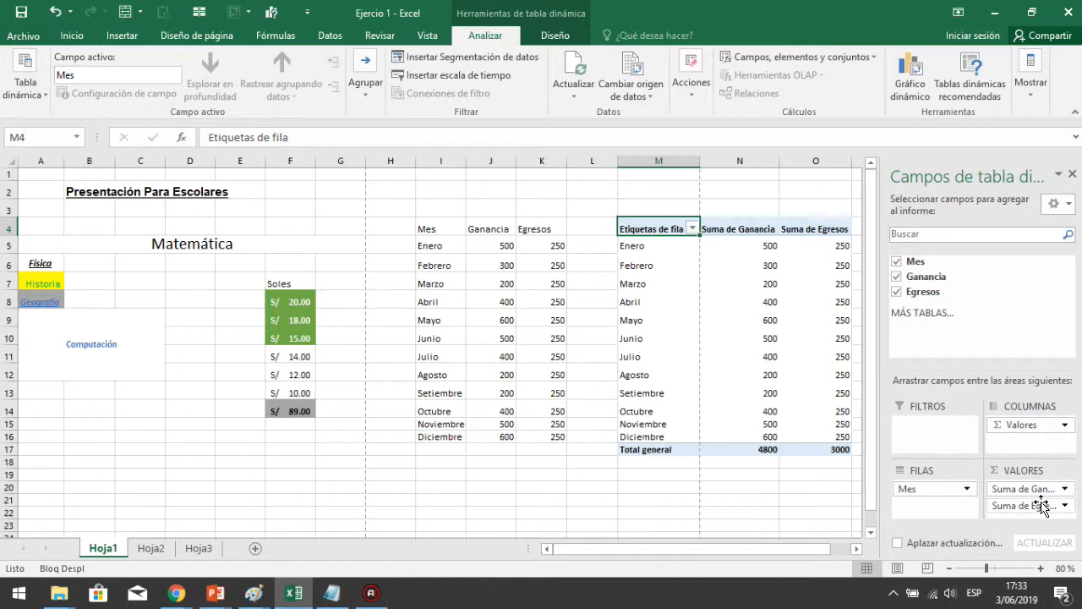
pyautogui.click(789, 199)
pyautogui.hscroll(2, 789, 199)
pyautogui.scroll(-1, 789, 199)
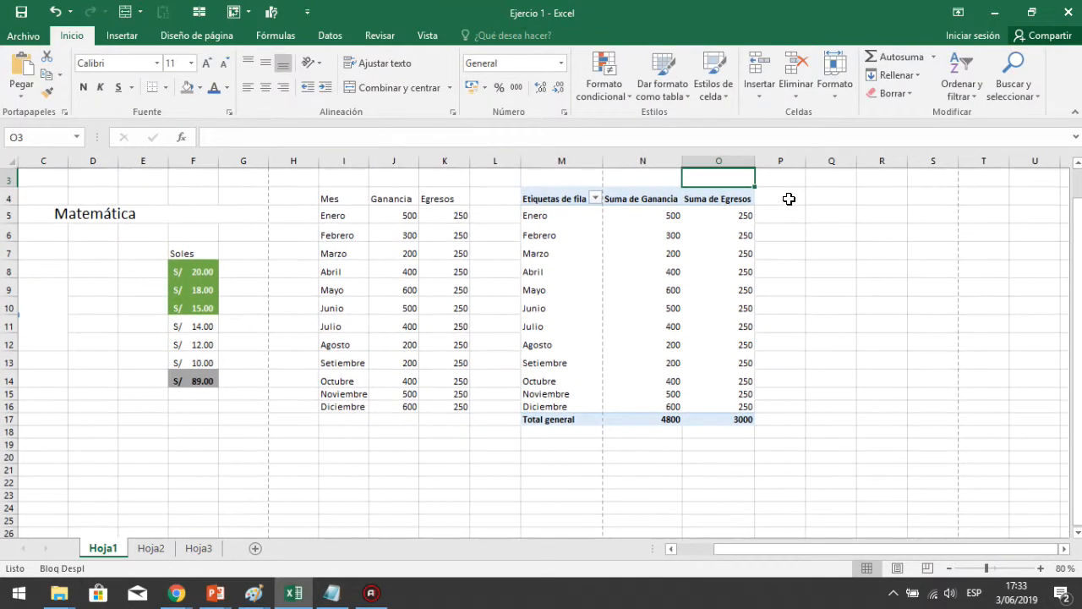
pyautogui.scroll(1, 789, 199)
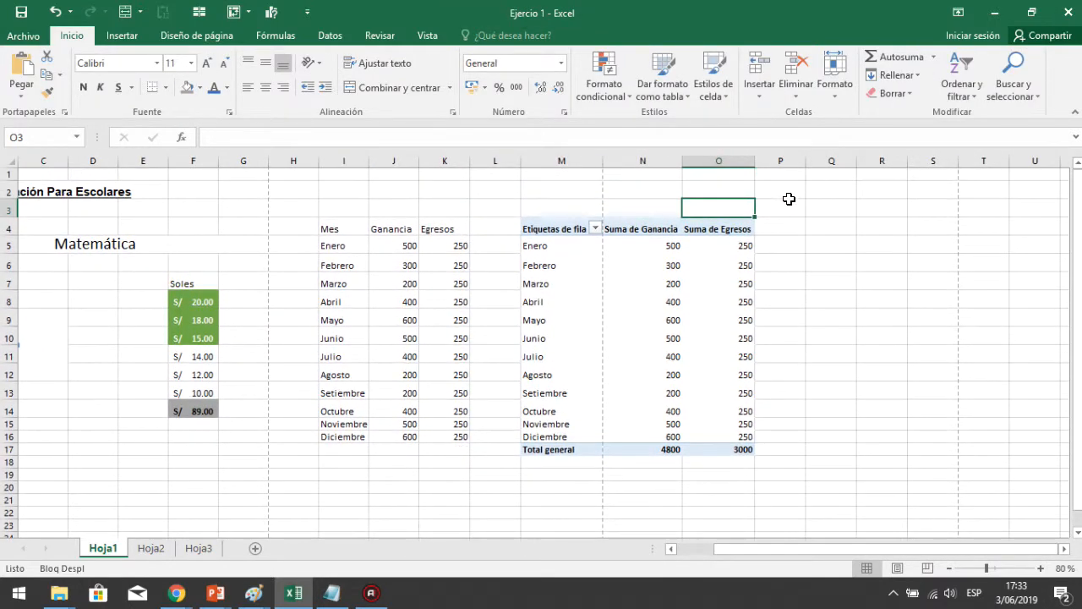
# Select the whole PivotTable and insert a clustered column chart from it
pyautogui.click(606, 284)
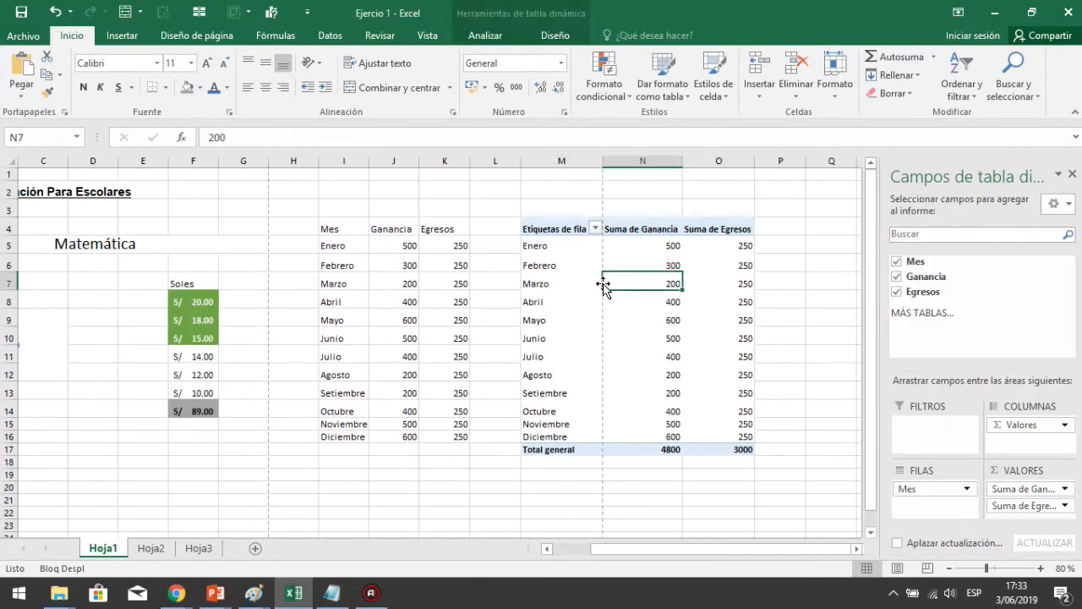
pyautogui.click(537, 227)
pyautogui.click(127, 35)
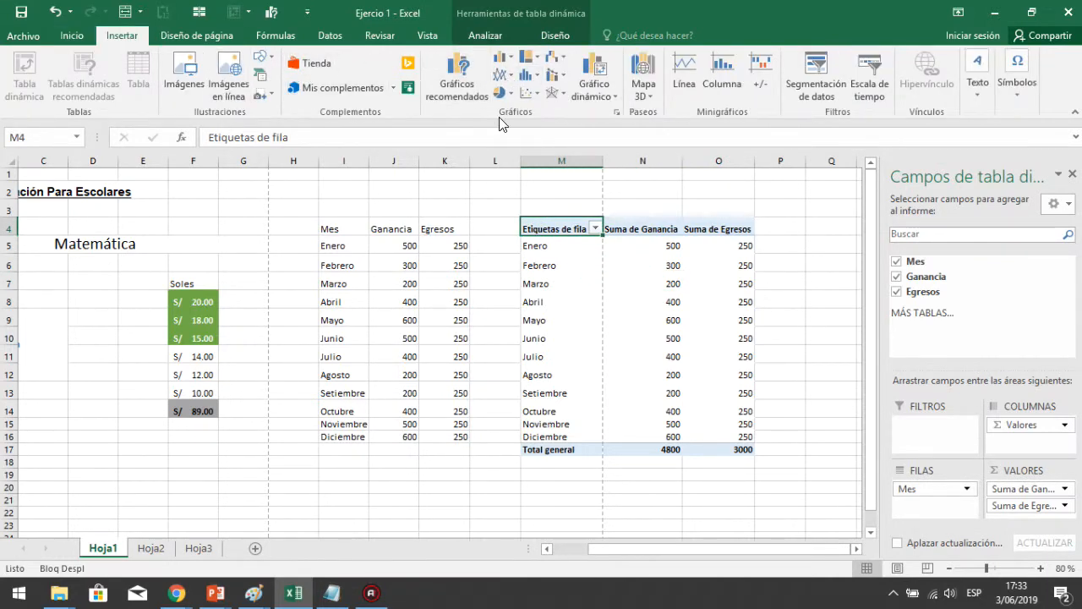
pyautogui.moveTo(539, 229); pyautogui.dragTo(715, 445)
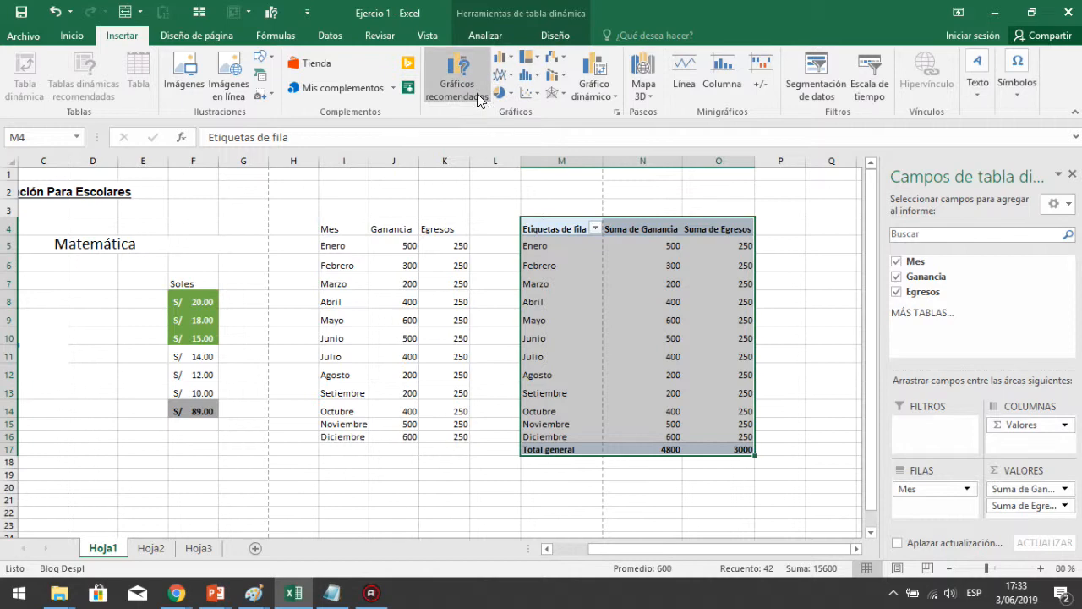
pyautogui.click(511, 63)
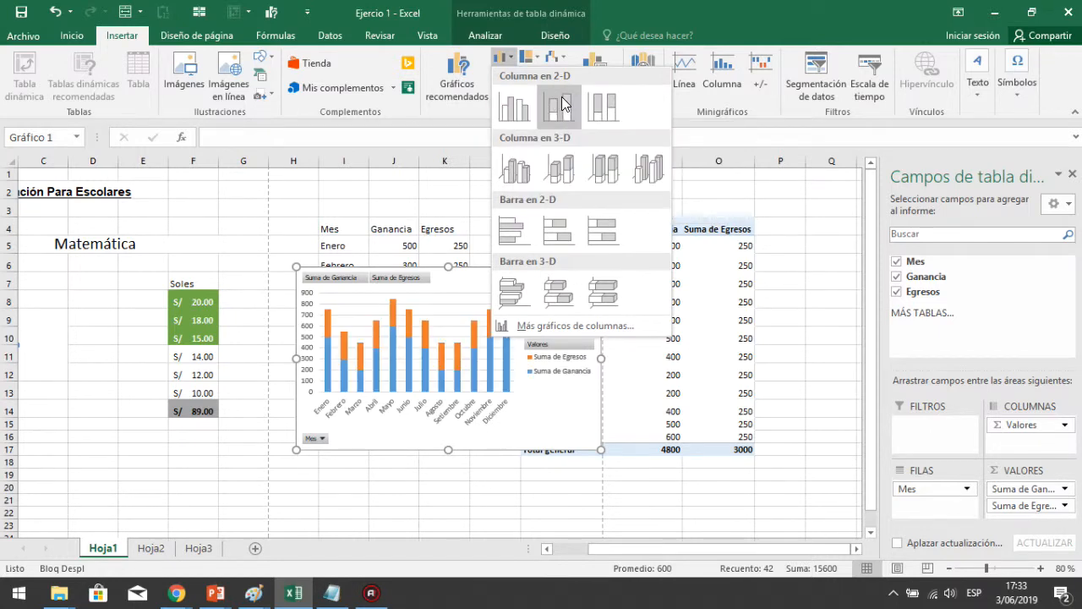
pyautogui.click(513, 107)
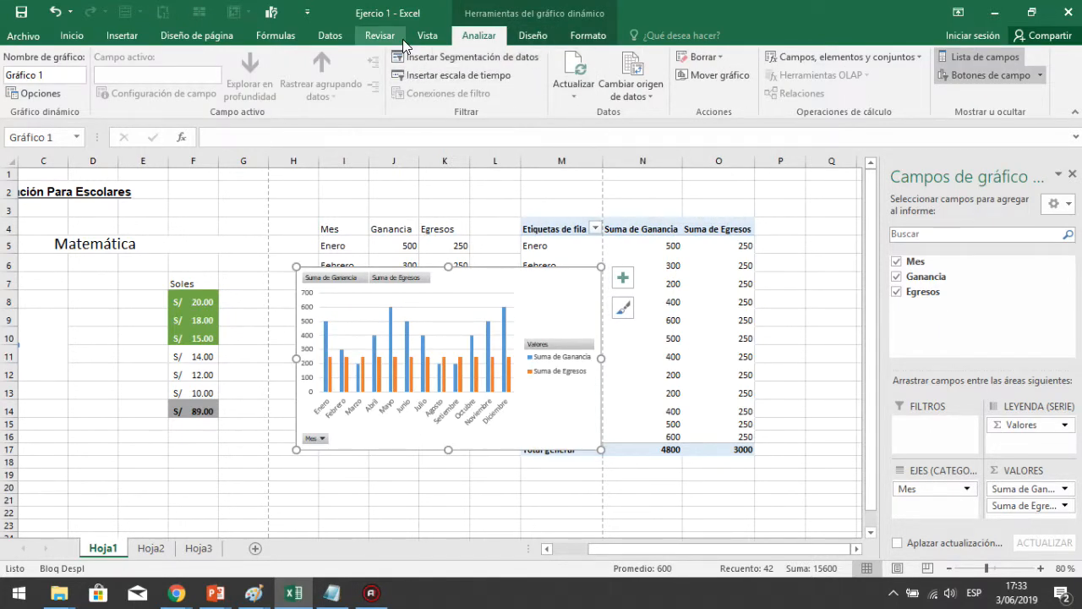
# Preview the other chart type galleries, then reapply the clustered column chart
pyautogui.click(122, 38)
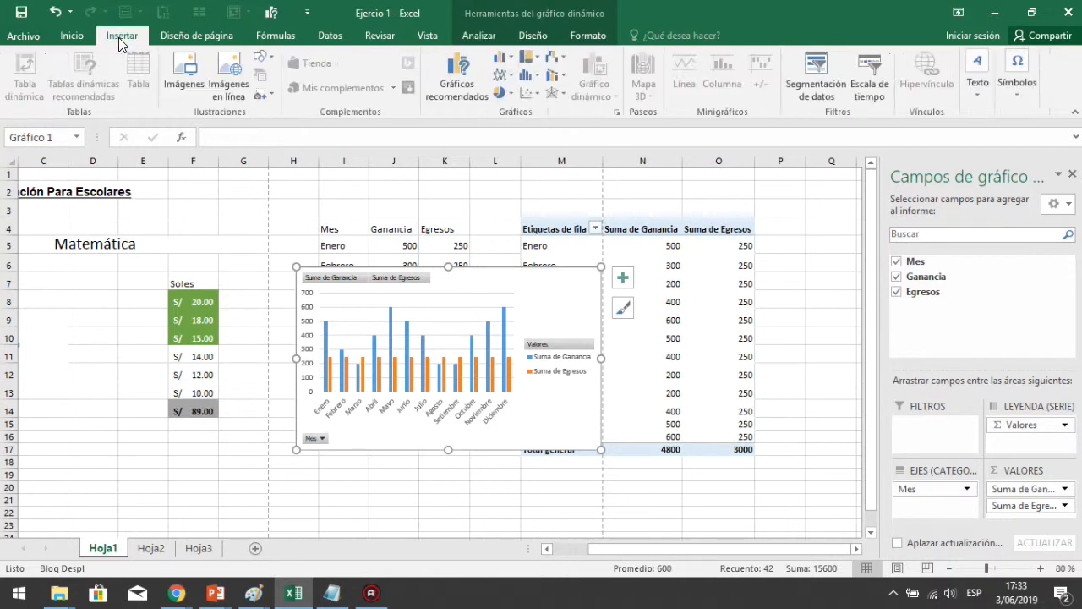
pyautogui.click(504, 58)
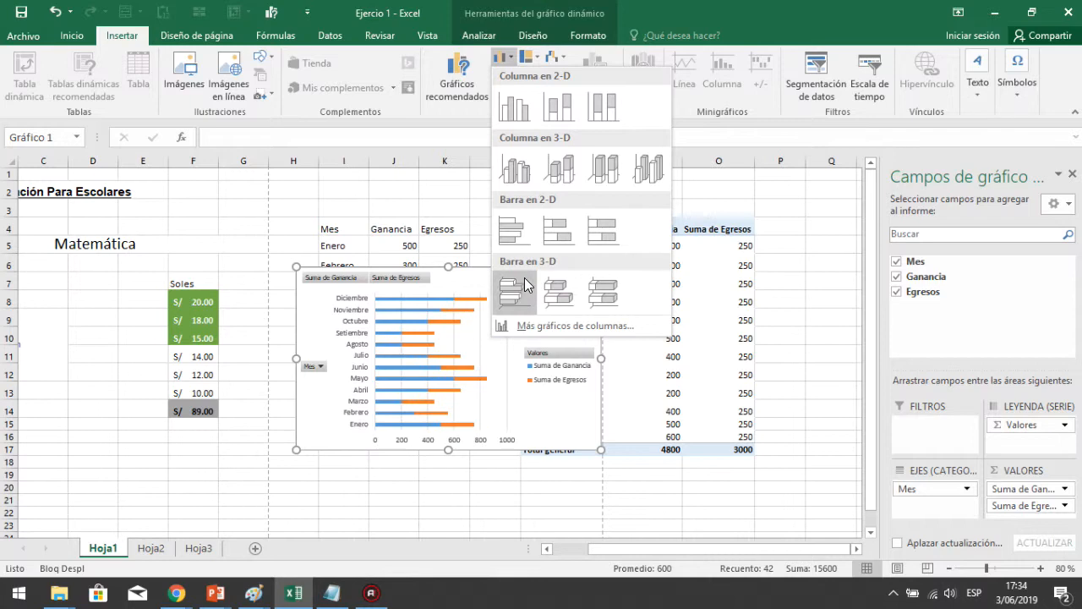
pyautogui.click(534, 10)
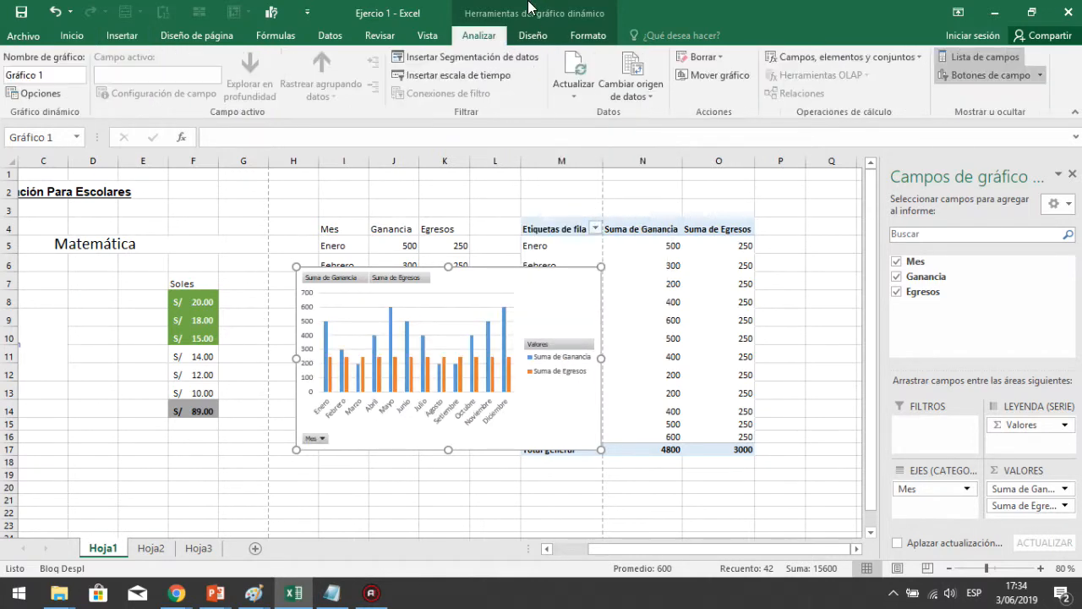
pyautogui.click(121, 35)
pyautogui.click(500, 60)
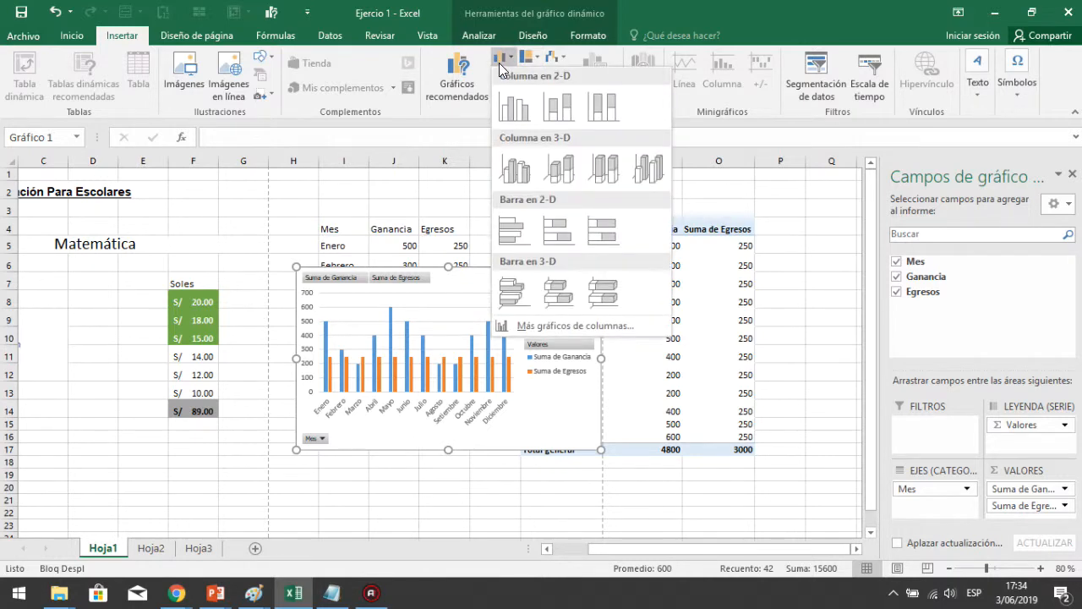
pyautogui.click(527, 60)
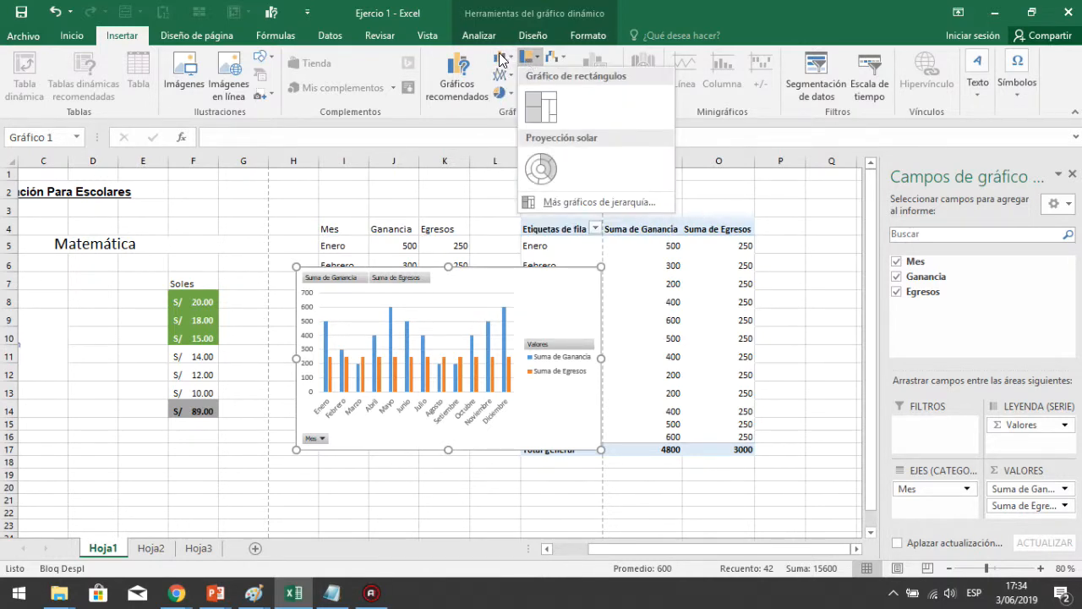
pyautogui.click(500, 59)
pyautogui.click(531, 59)
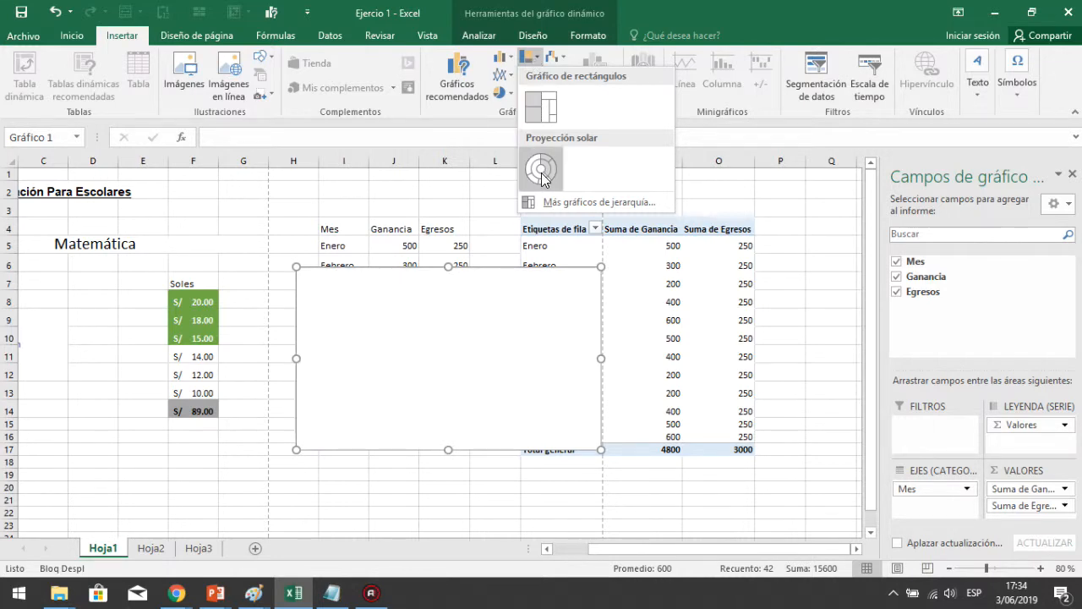
pyautogui.click(565, 56)
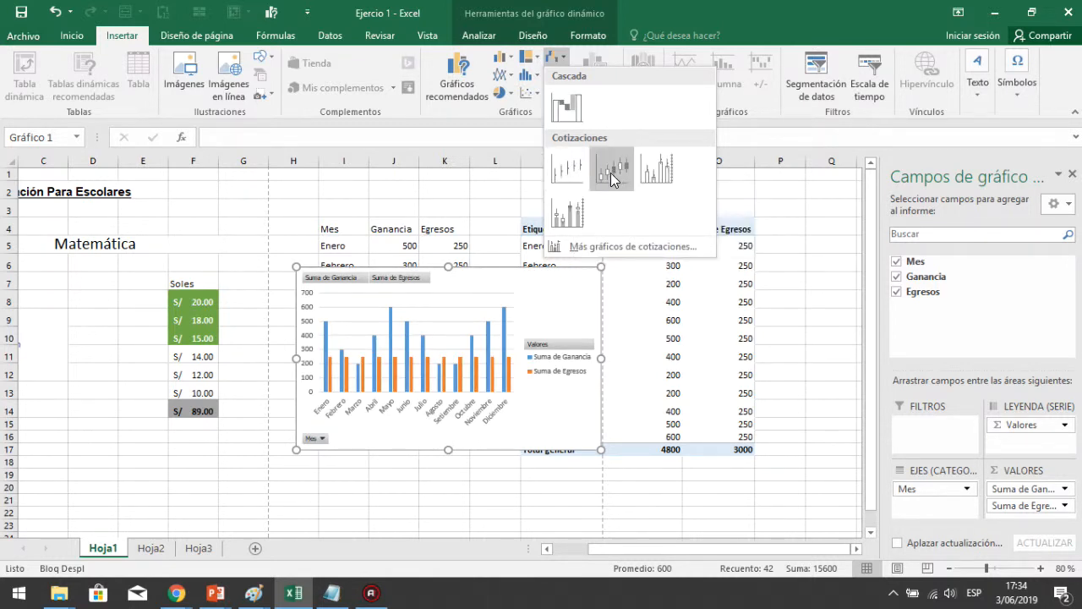
pyautogui.click(503, 75)
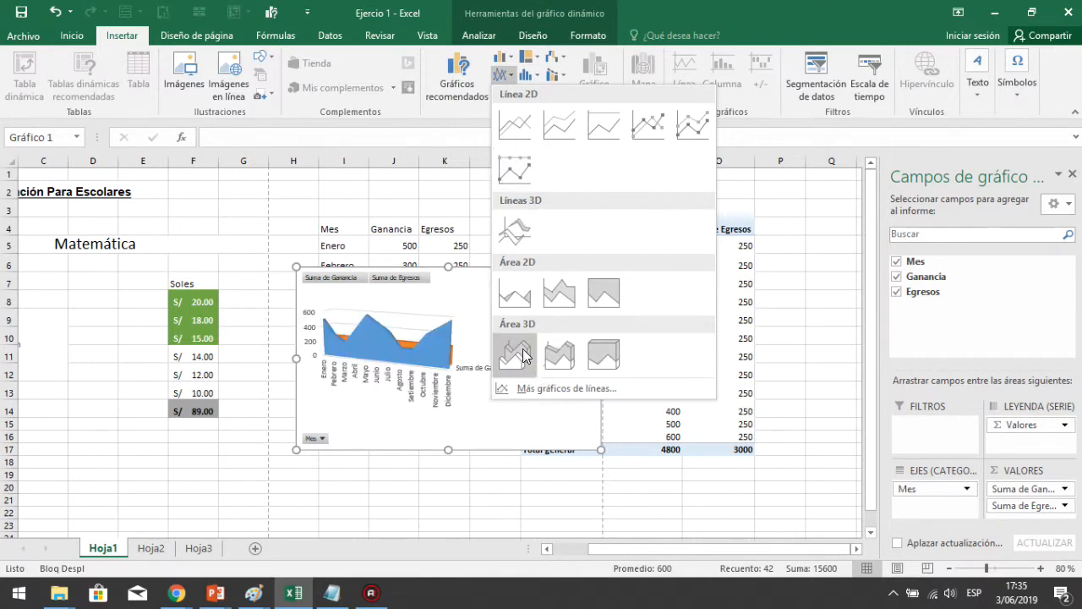
pyautogui.click(540, 77)
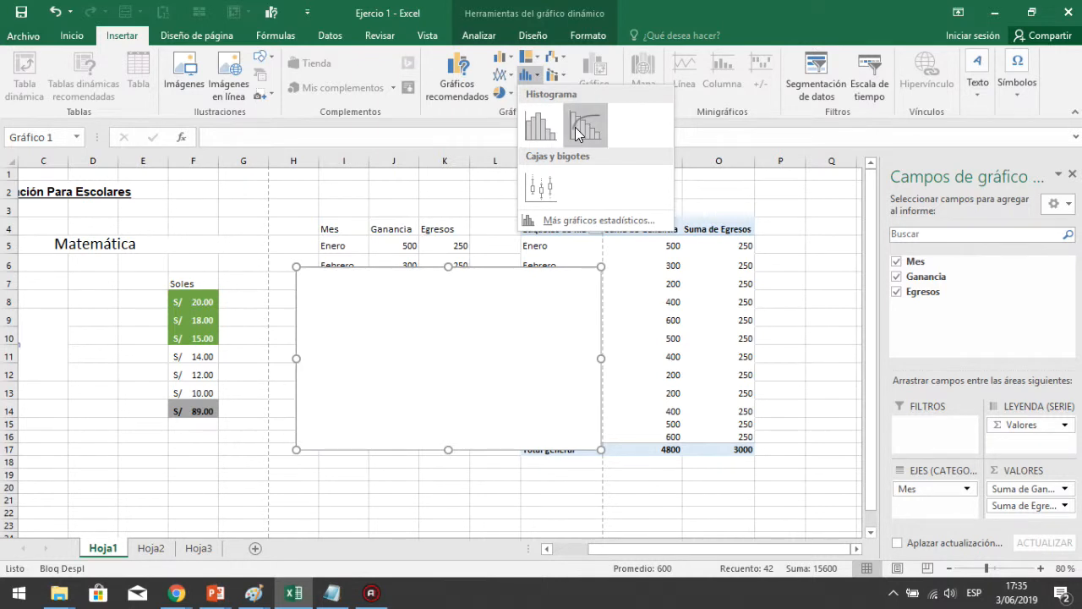
pyautogui.click(556, 73)
pyautogui.click(567, 74)
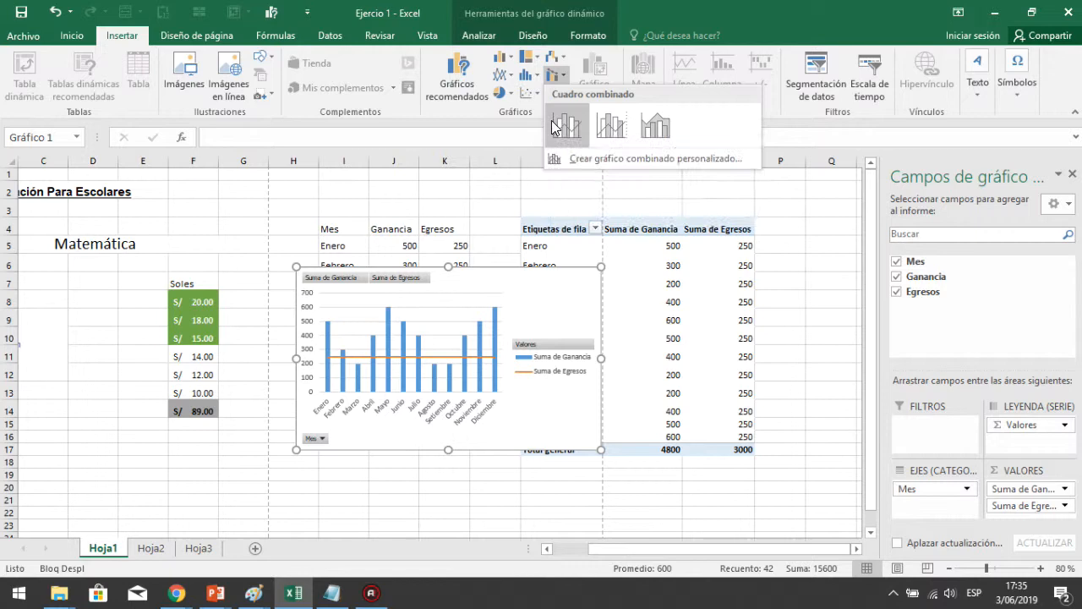
pyautogui.click(504, 57)
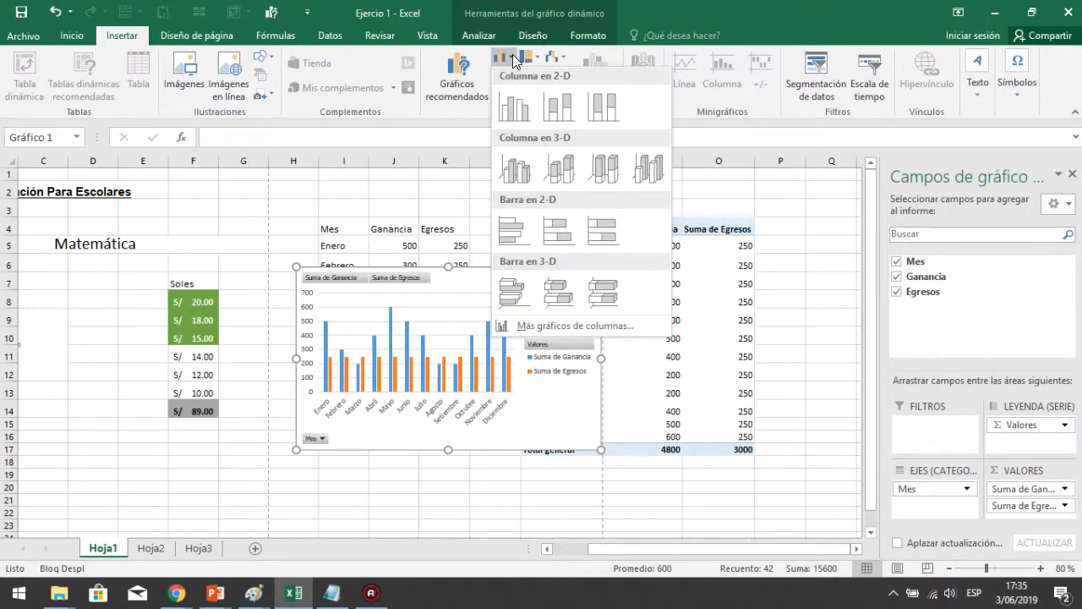
pyautogui.click(518, 112)
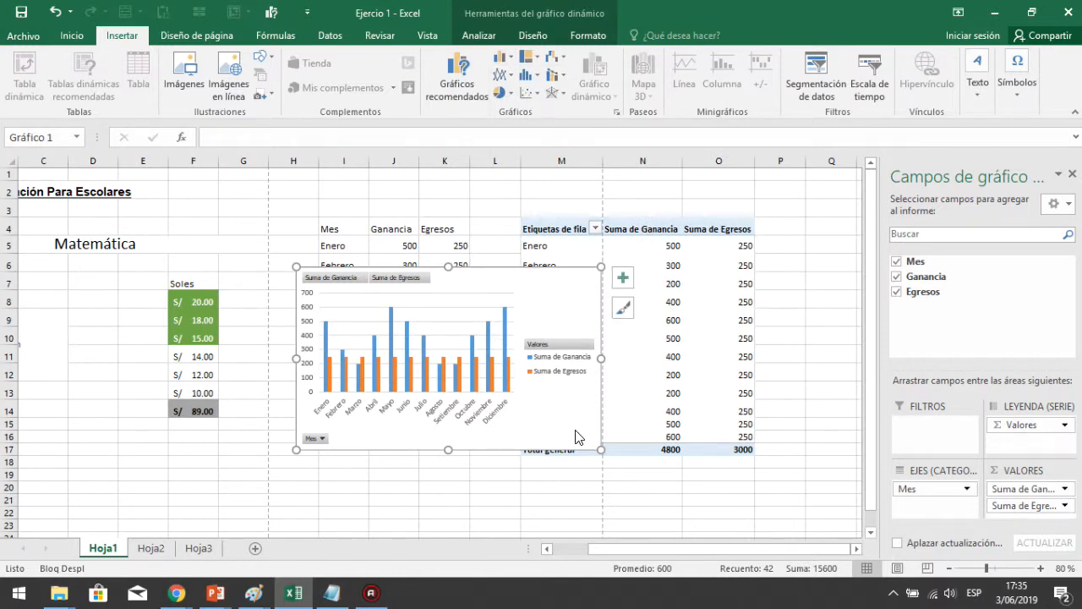
# Enlarge the PivotChart and move it beside the PivotTable
pyautogui.moveTo(597, 452); pyautogui.dragTo(707, 496)
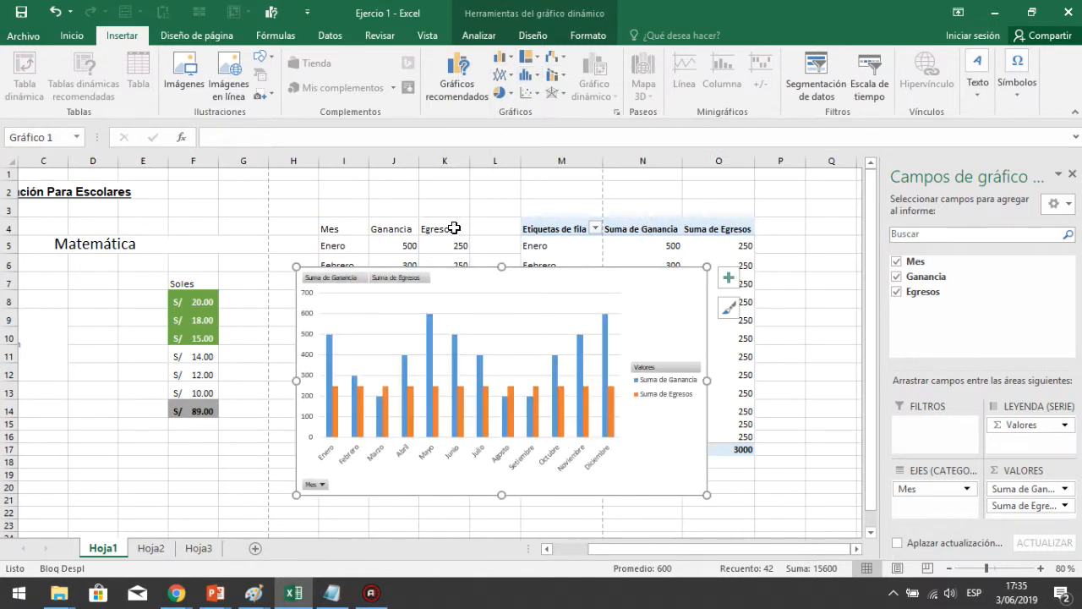
pyautogui.moveTo(359, 269); pyautogui.dragTo(826, 211)
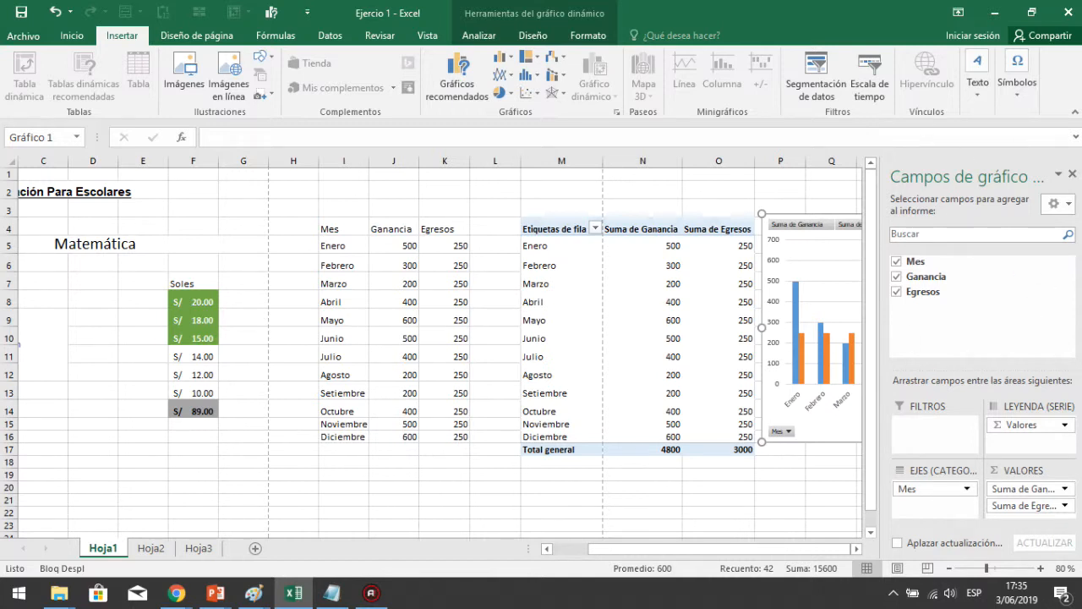
# Close the PivotChart fields pane
pyautogui.click(1072, 176)
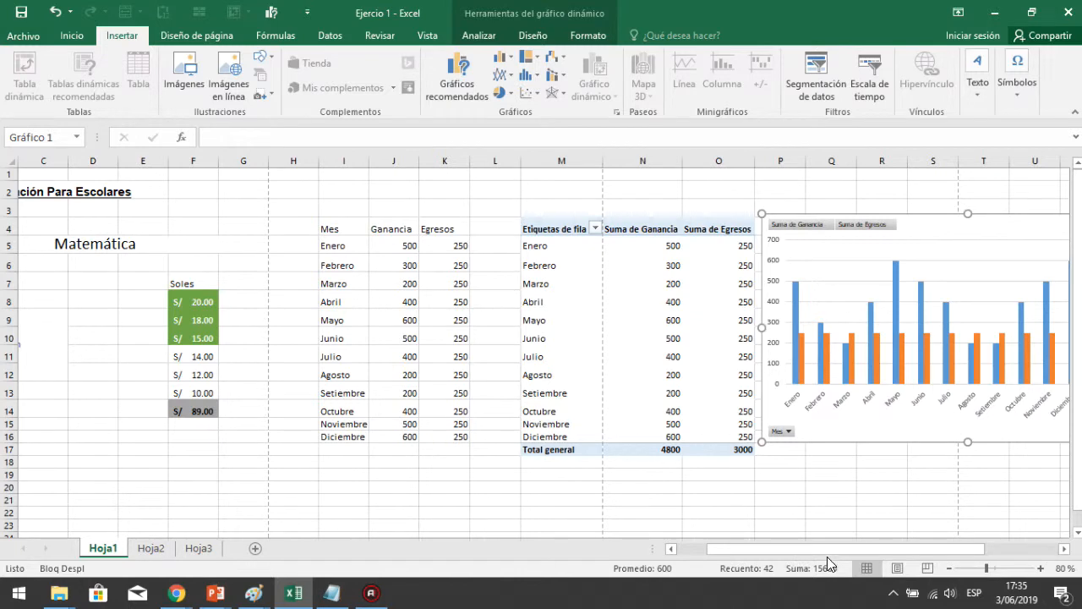
pyautogui.moveTo(832, 549); pyautogui.dragTo(897, 545)
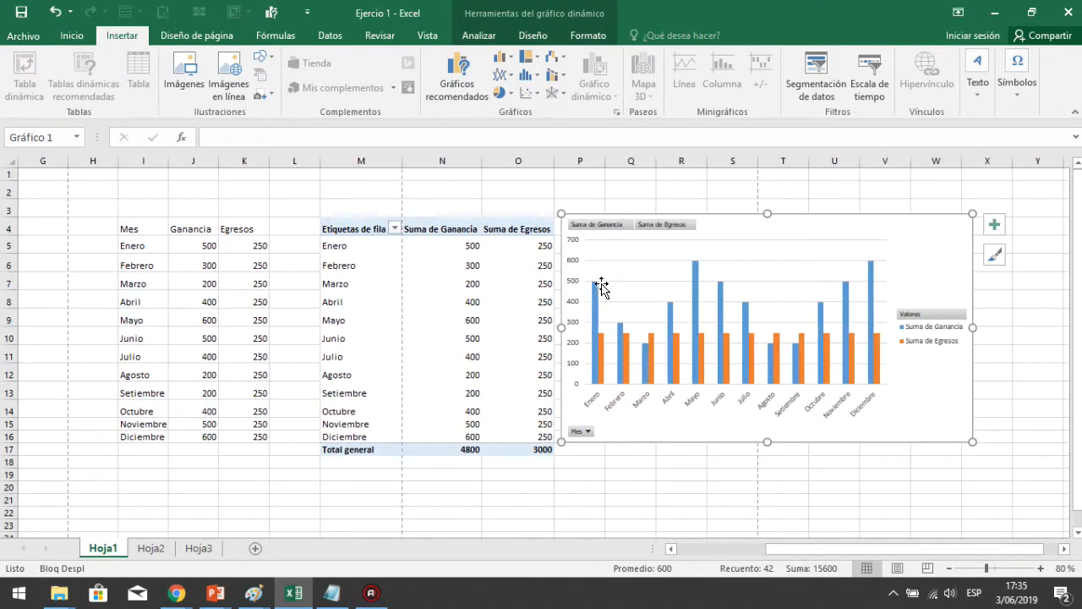
# Increase the chart's vertical axis font size to 12 points
pyautogui.click(574, 262)
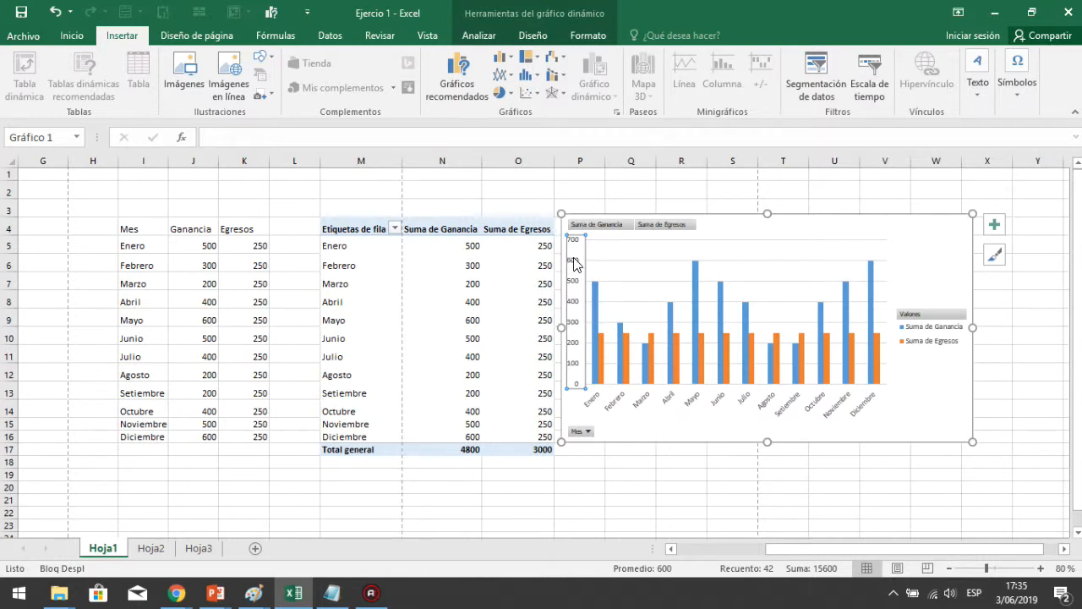
pyautogui.rightClick(574, 263)
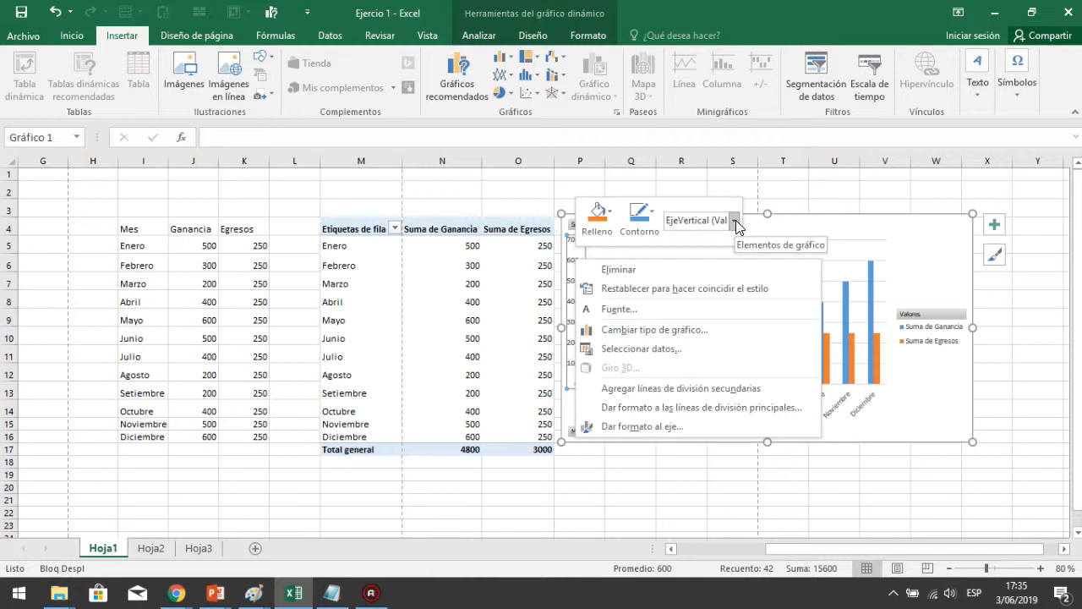
pyautogui.click(656, 7)
pyautogui.click(68, 39)
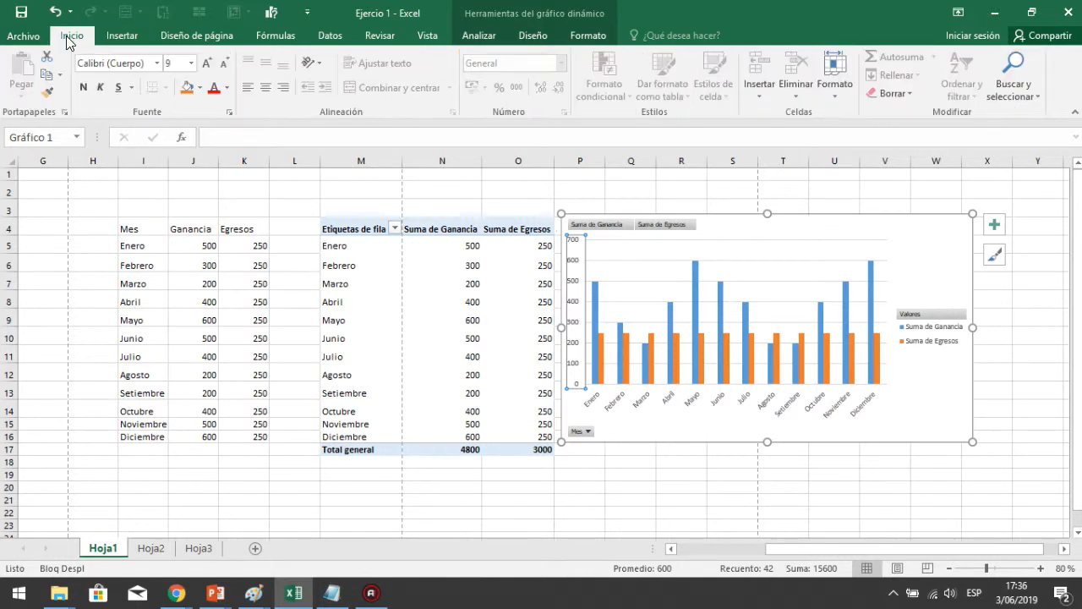
pyautogui.click(208, 65)
pyautogui.click(208, 65)
pyautogui.click(207, 64)
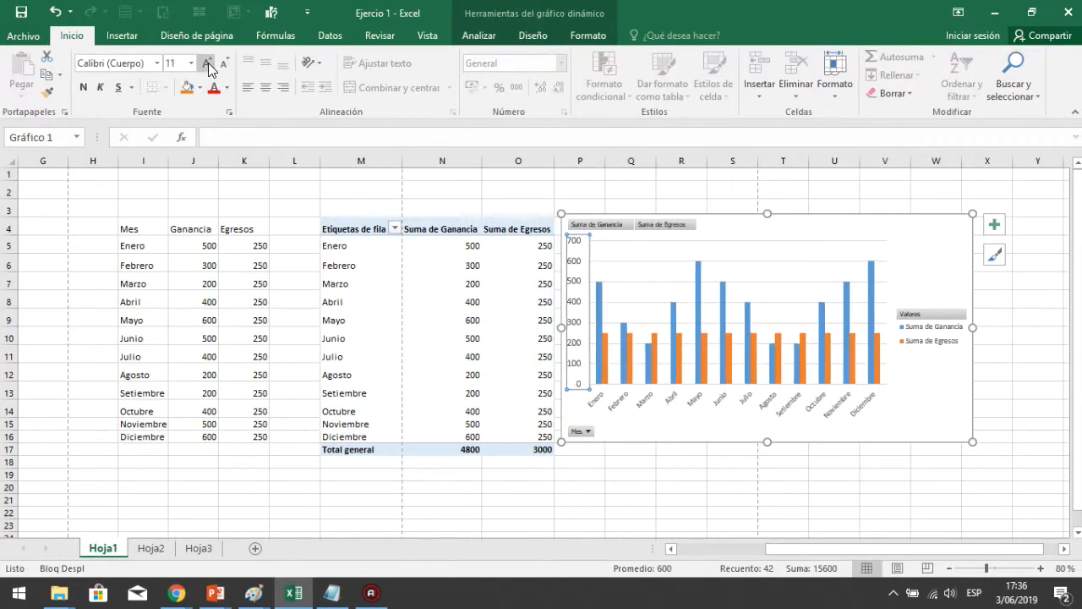
# Add data labels to the Suma de Ganancia series in the chart
pyautogui.click(605, 296)
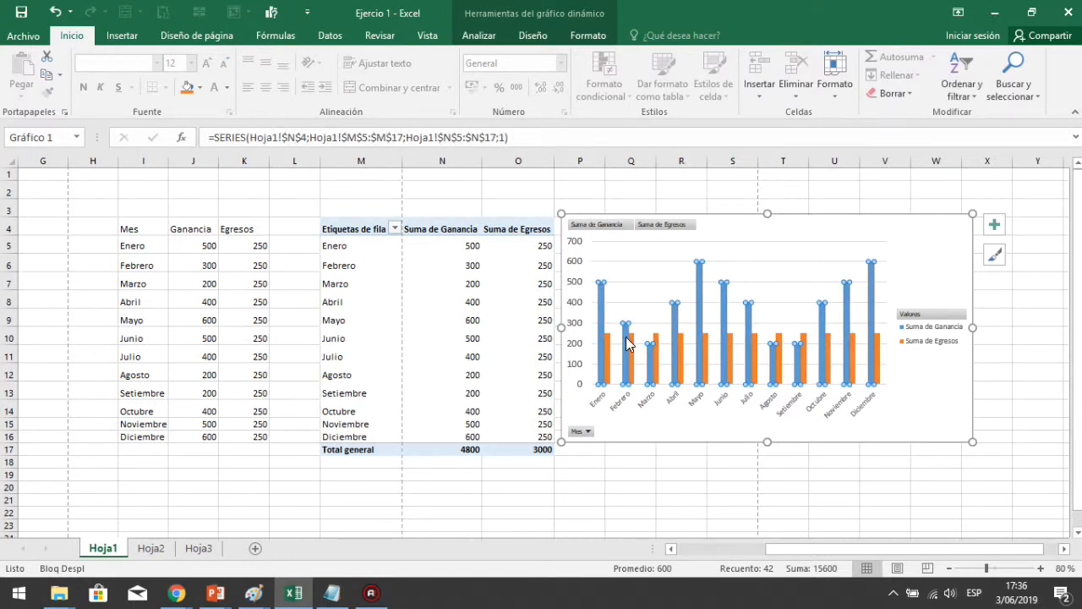
pyautogui.click(634, 281)
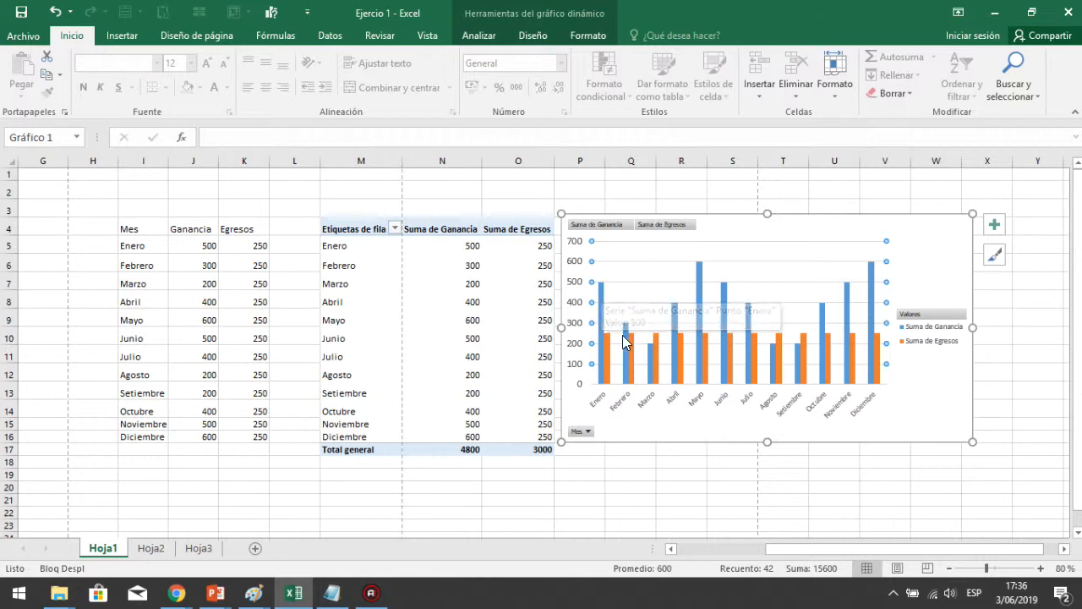
pyautogui.click(598, 285)
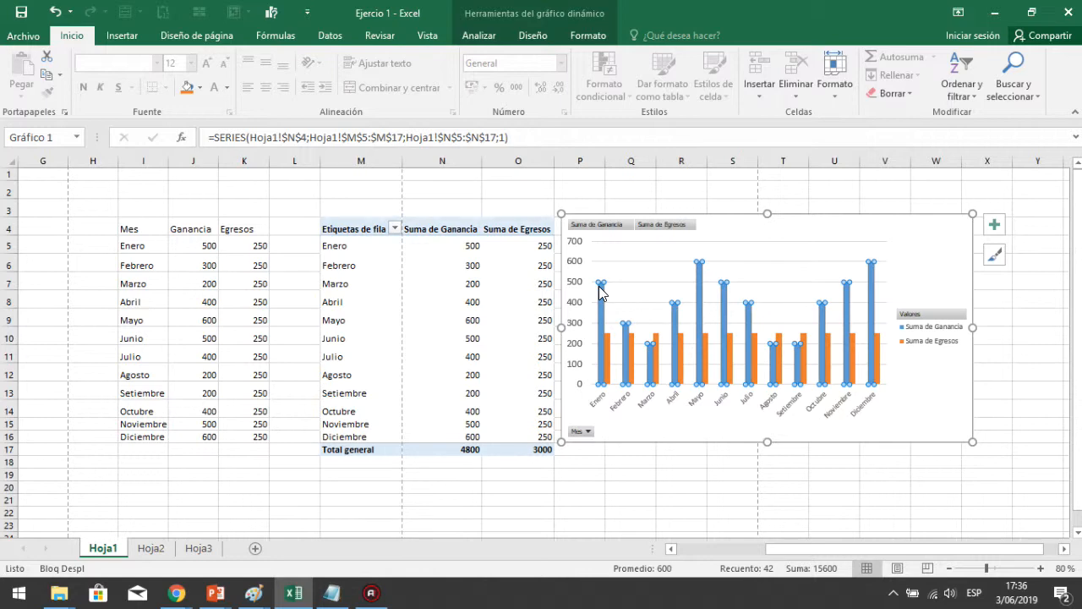
pyautogui.rightClick(598, 286)
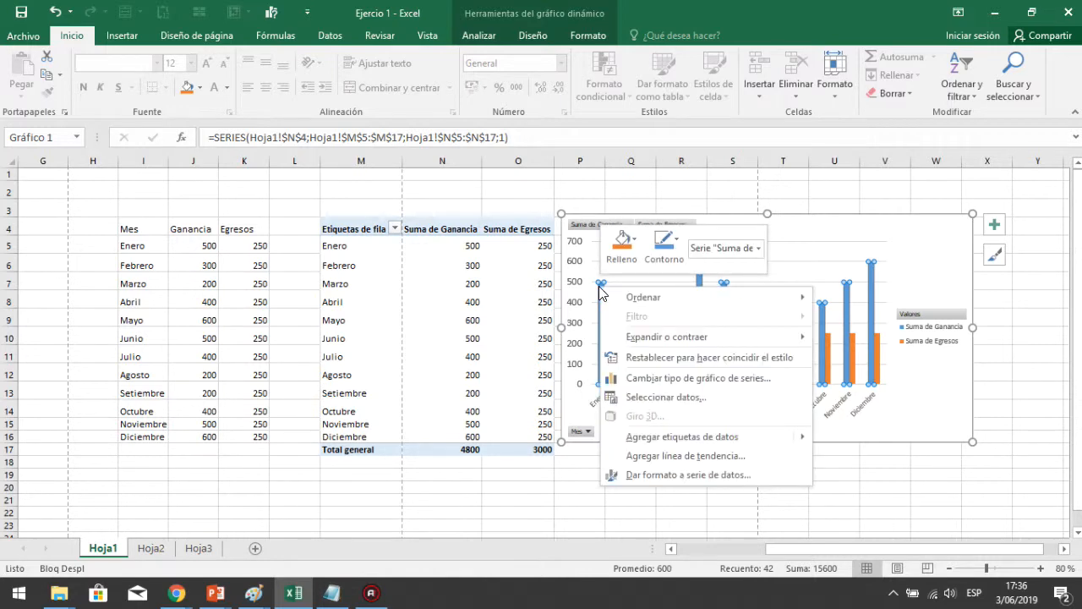
pyautogui.moveTo(607, 298)
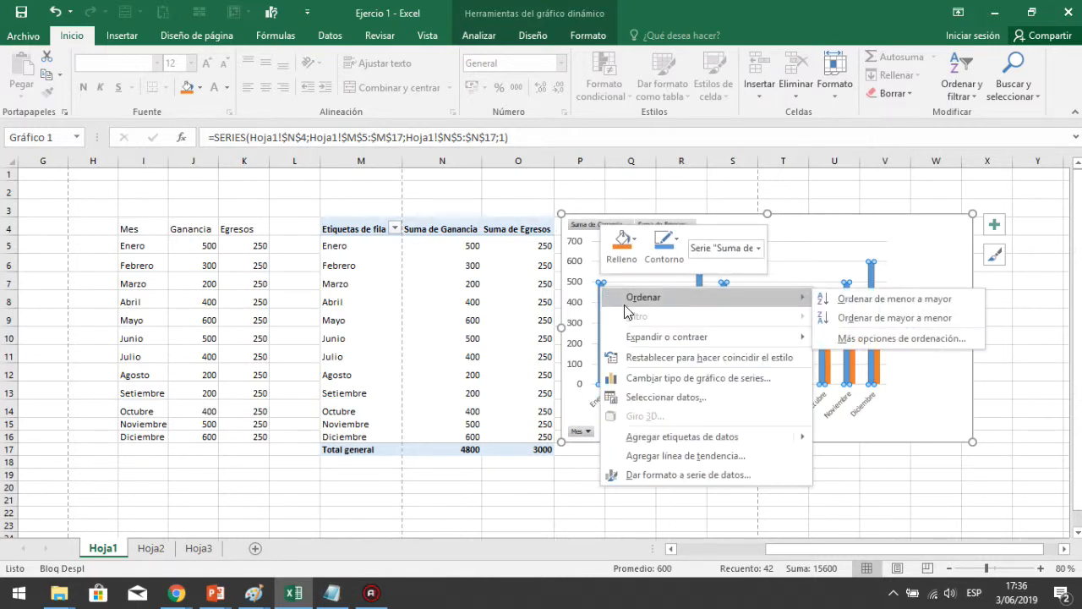
pyautogui.moveTo(732, 439)
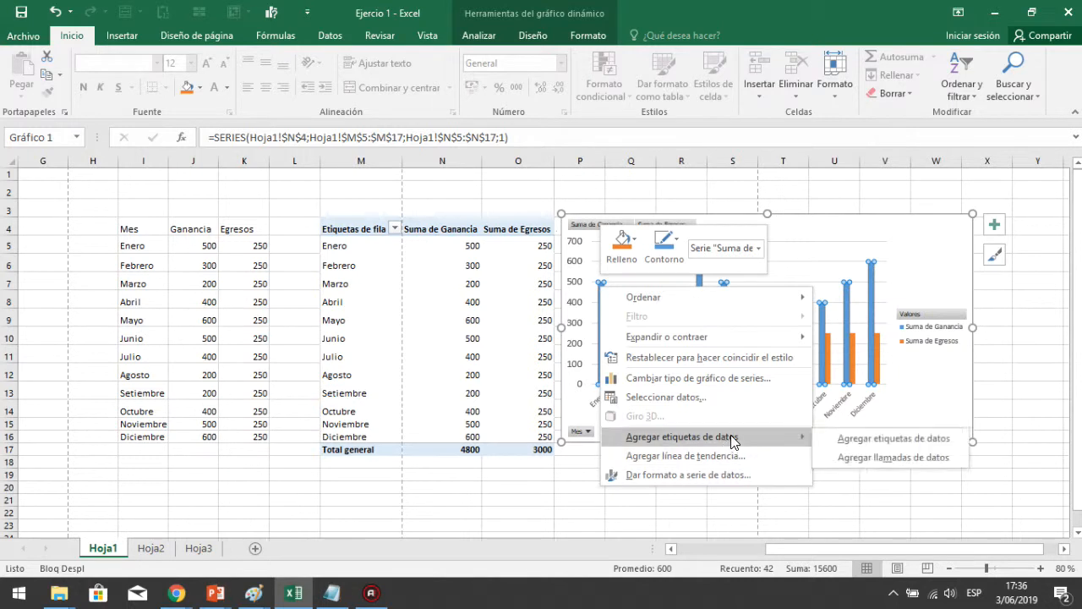
pyautogui.click(840, 447)
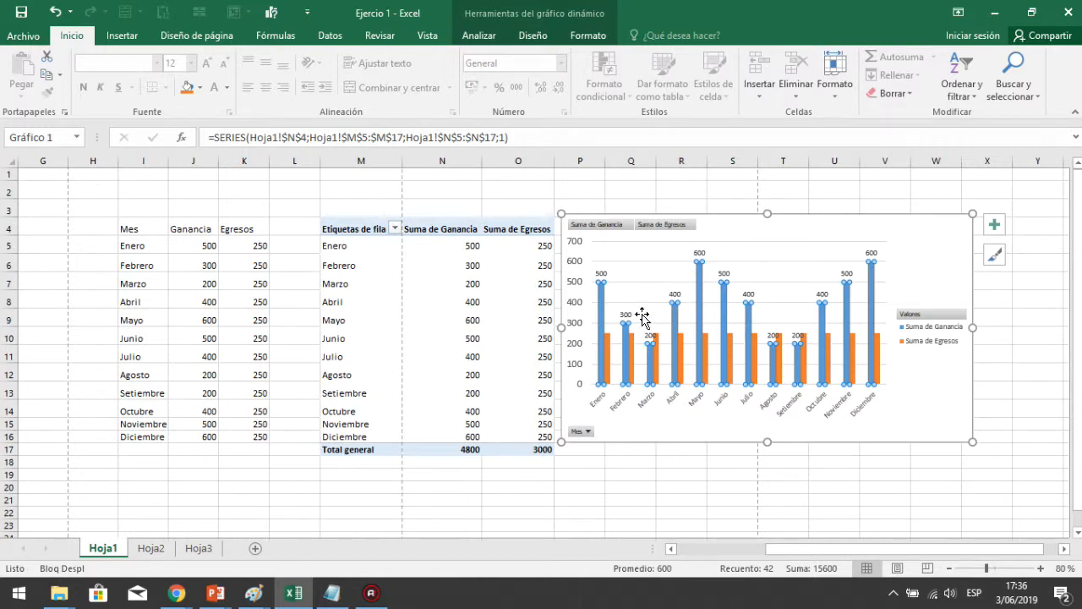
# Add data labels to the Suma de Egresos series in the chart
pyautogui.click(606, 352)
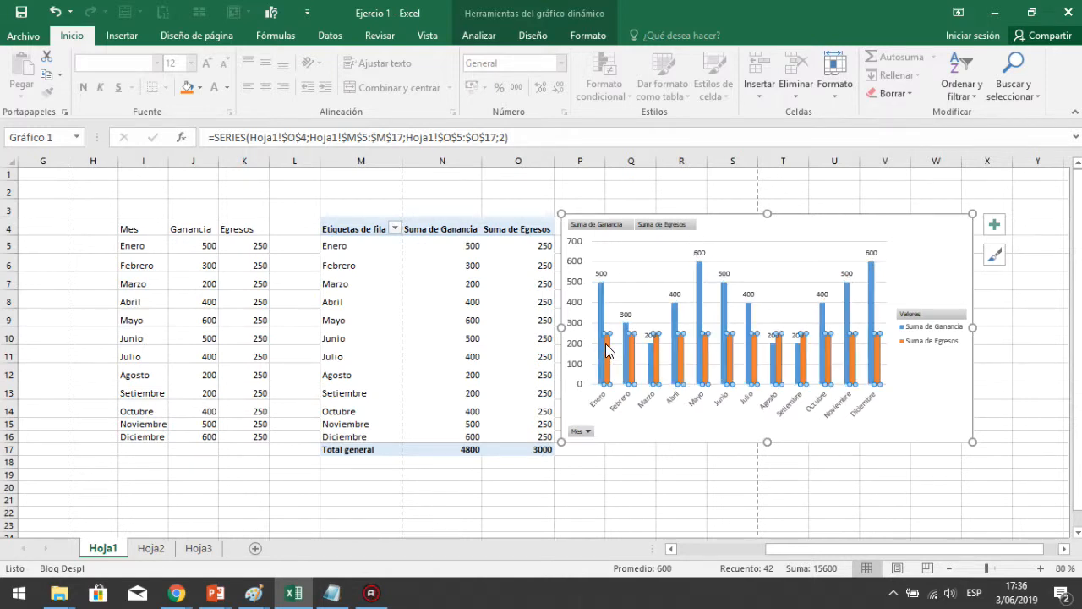
pyautogui.rightClick(606, 351)
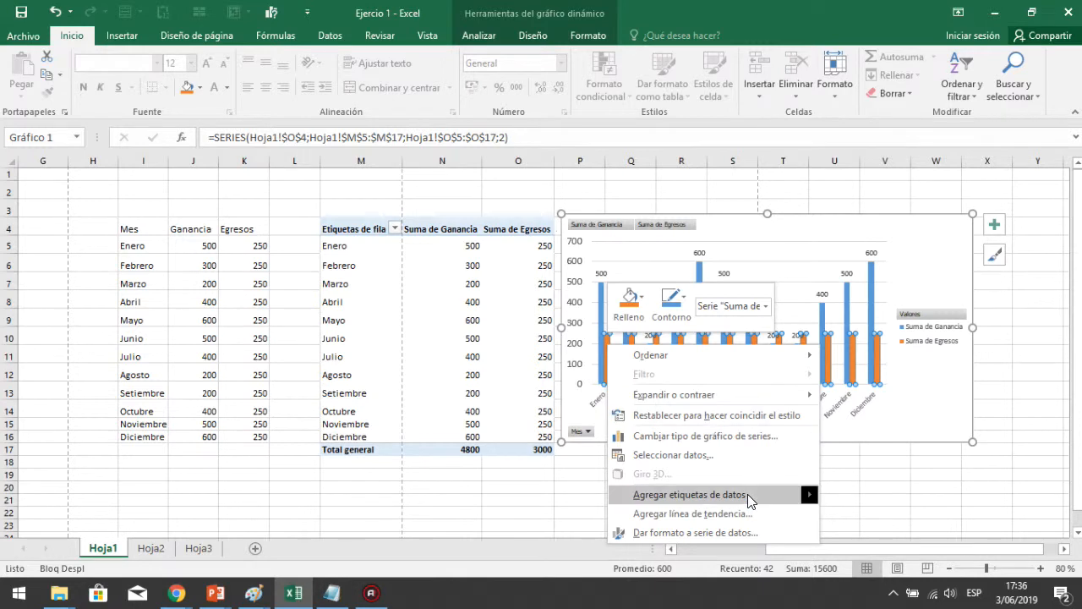
pyautogui.moveTo(747, 494)
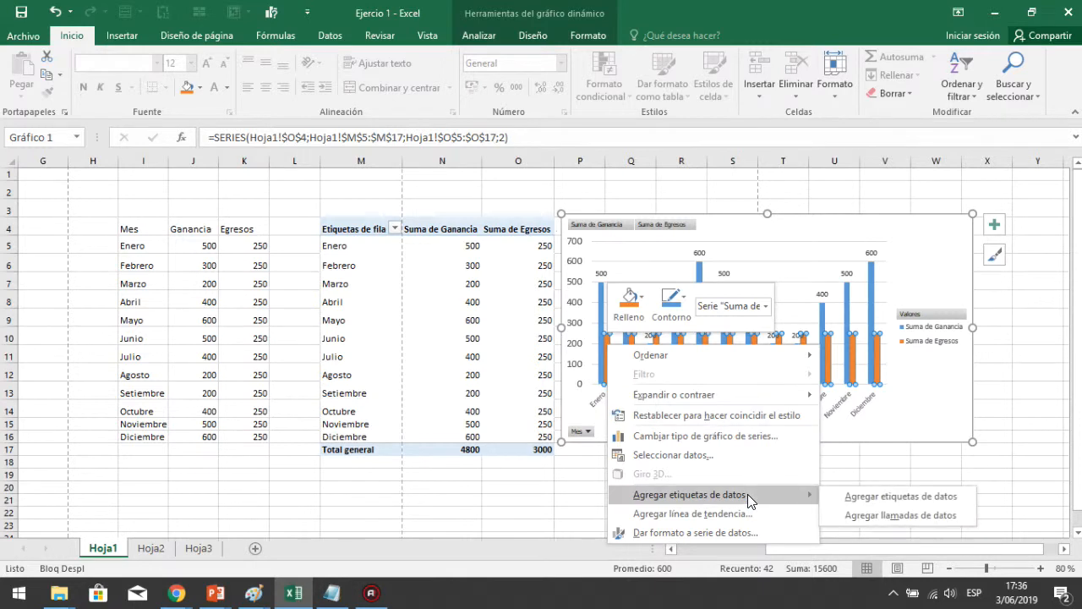
pyautogui.click(883, 497)
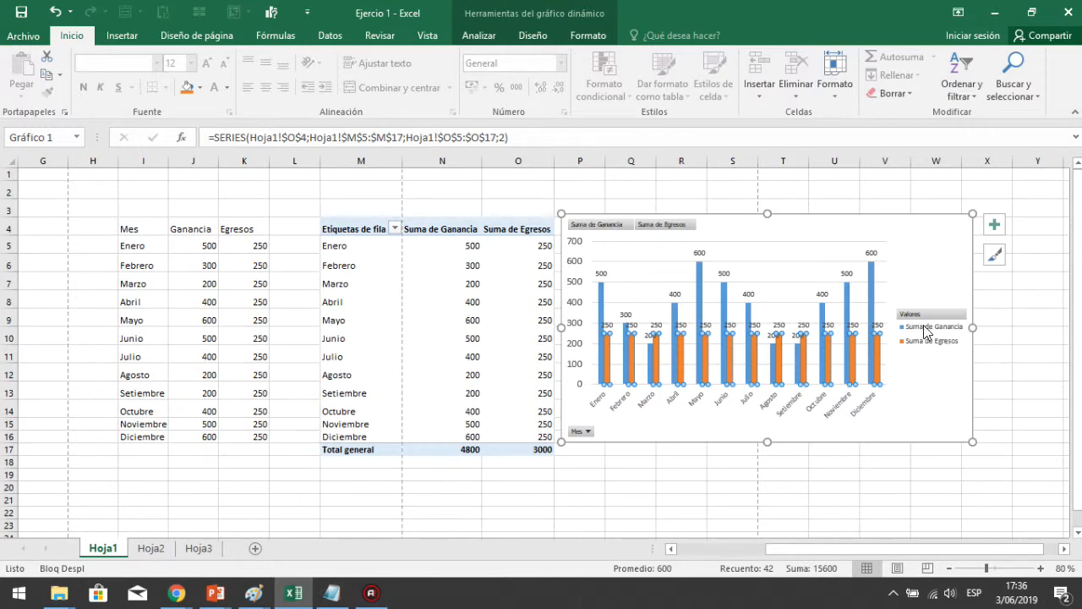
pyautogui.click(243, 248)
pyautogui.click(245, 264)
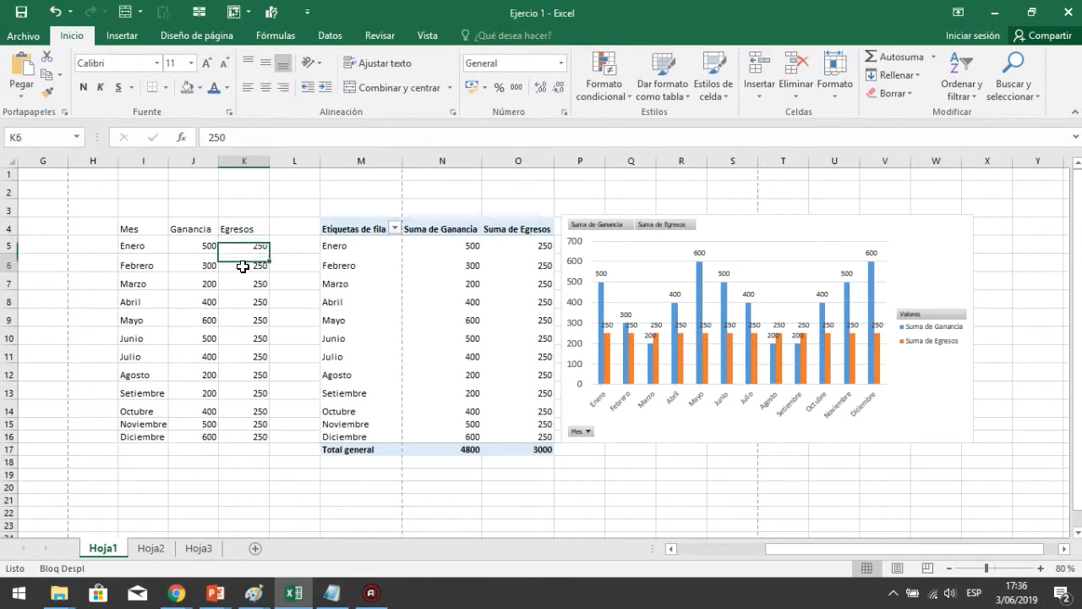
pyautogui.rightClick(246, 262)
pyautogui.click(223, 325)
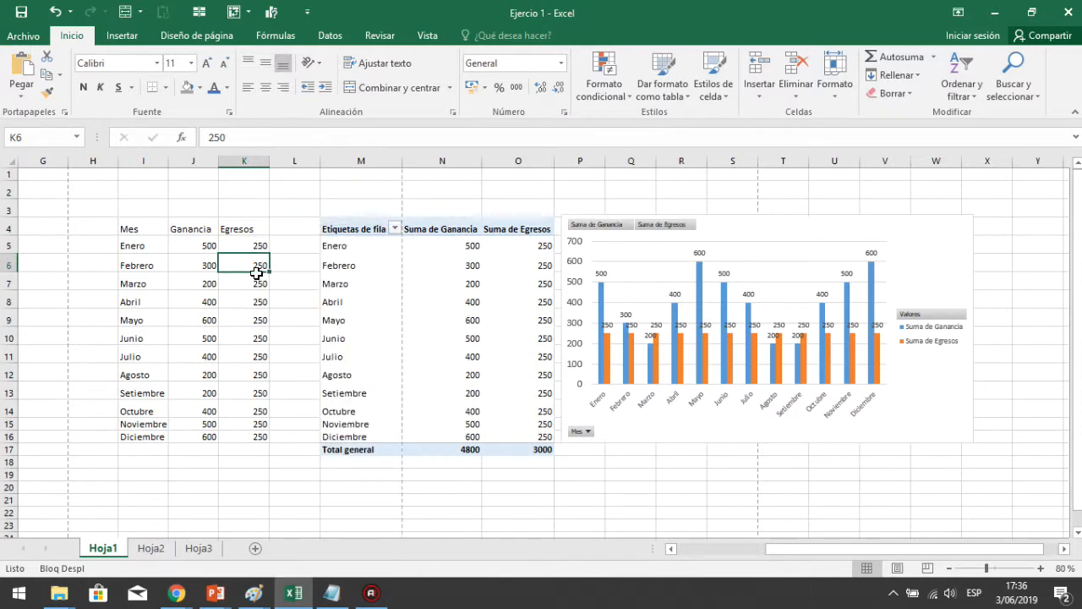
pyautogui.write('3004')
pyautogui.write('40...')
pyautogui.press('Escape')
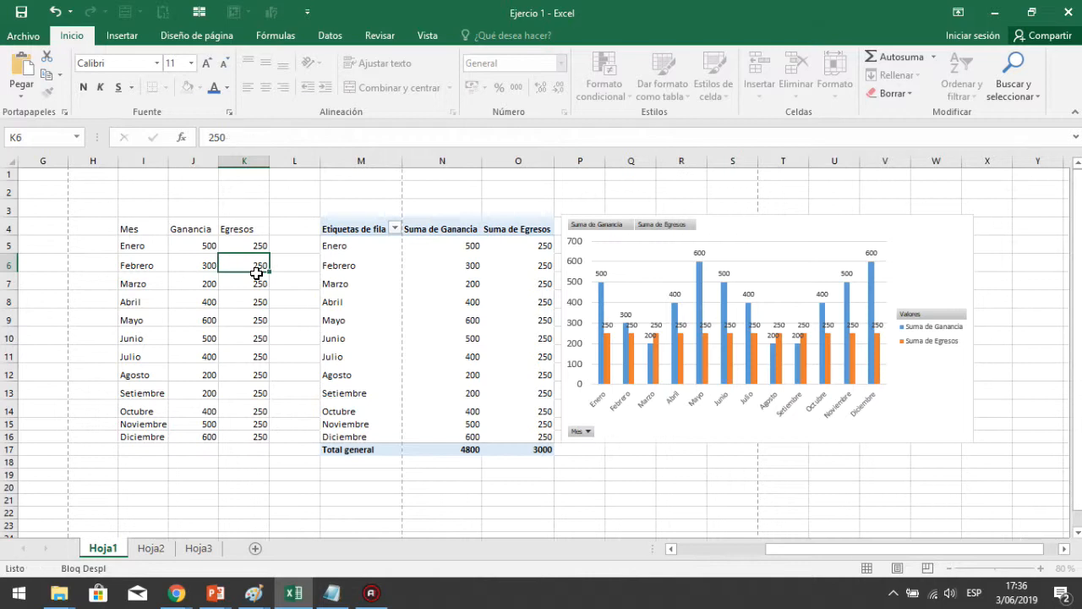
# Update the Egresos values from Febrero to Octubre to 300, 200, 100, 50, 60, 600, 700, 300 and 200
pyautogui.write('300')
pyautogui.press('Return')
pyautogui.write('200')
pyautogui.press('Return')
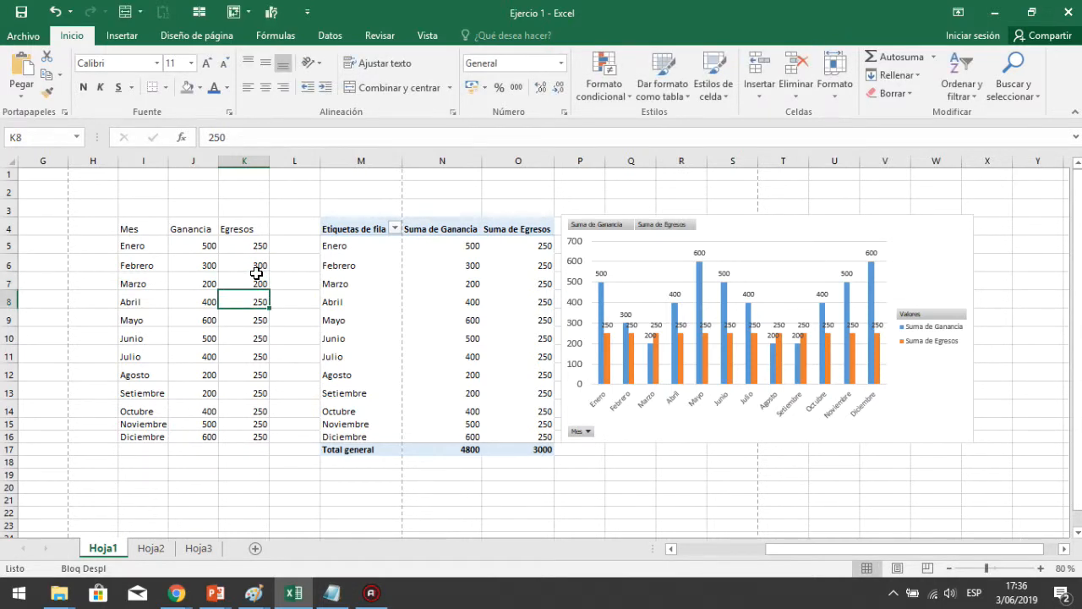
pyautogui.write('100')
pyautogui.press('Return')
pyautogui.write('50')
pyautogui.press('Return')
pyautogui.write('60')
pyautogui.press('Return')
pyautogui.write('60')
pyautogui.press('Return')
pyautogui.write('700')
pyautogui.press('Return')
pyautogui.write('300')
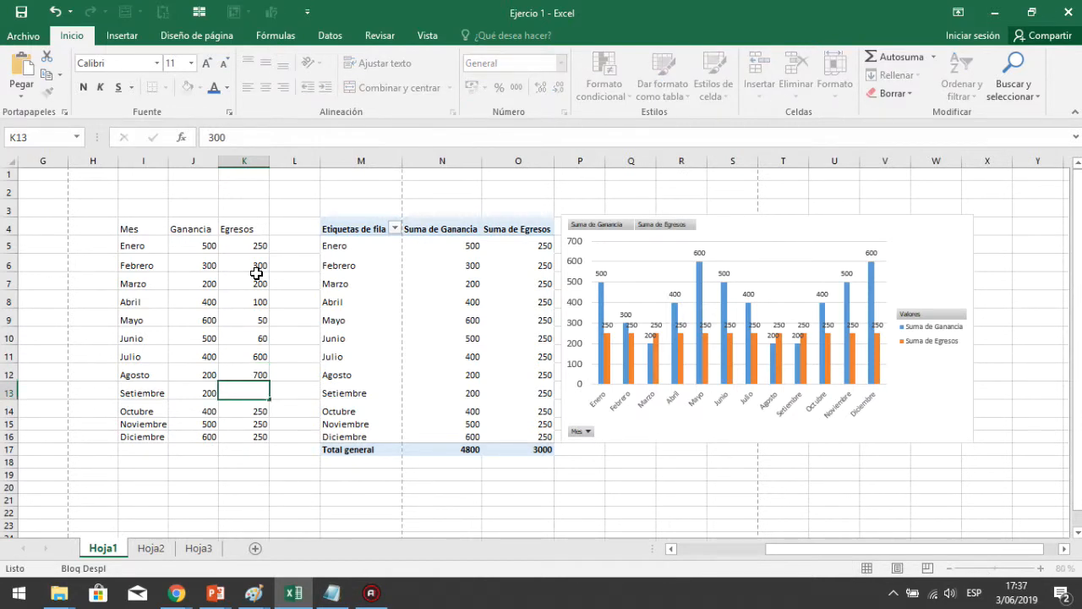
pyautogui.press('Return')
pyautogui.write('200')
pyautogui.press('Return')
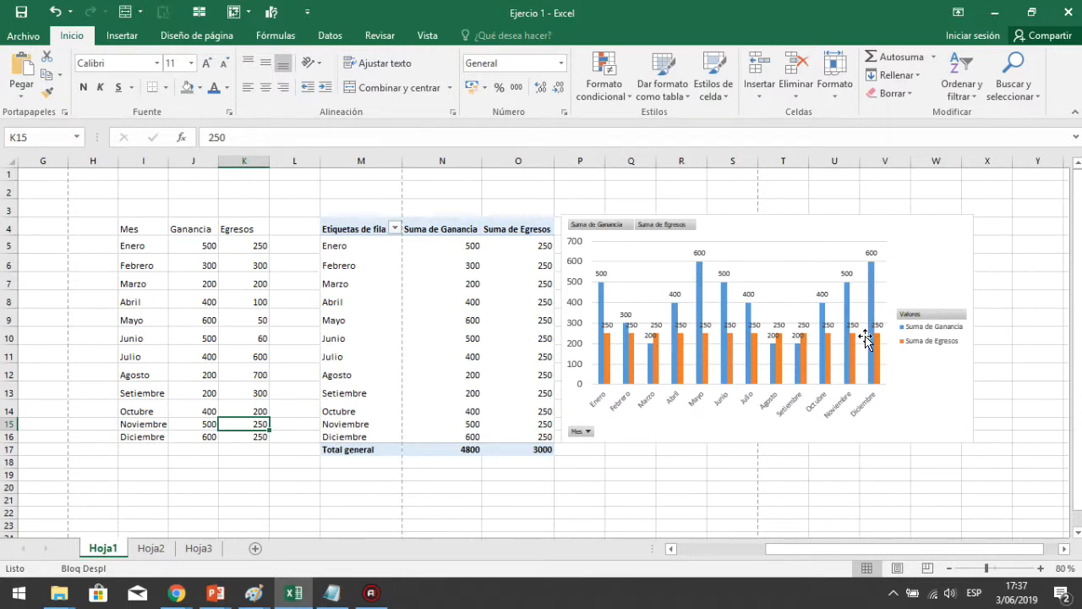
# Refresh the PivotTable so it reflects the new Egresos values
pyautogui.click(466, 301)
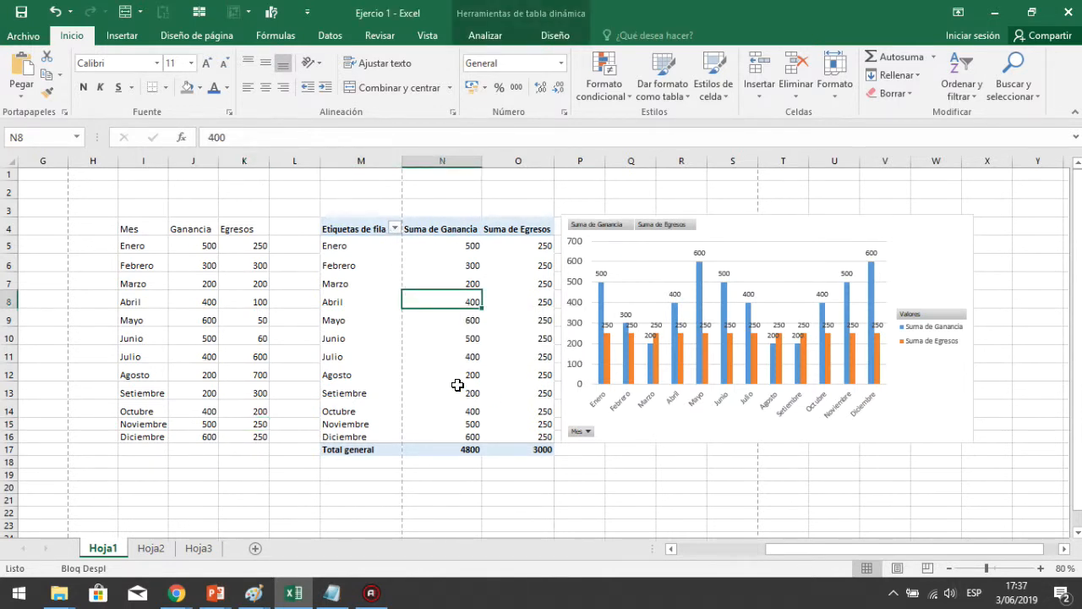
pyautogui.rightClick(434, 297)
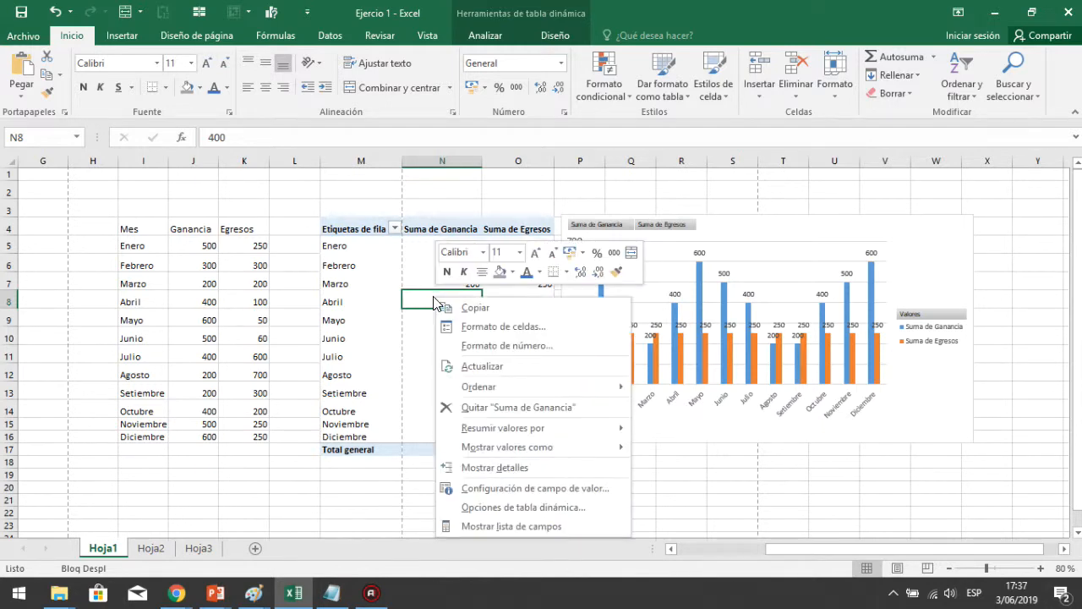
pyautogui.click(500, 369)
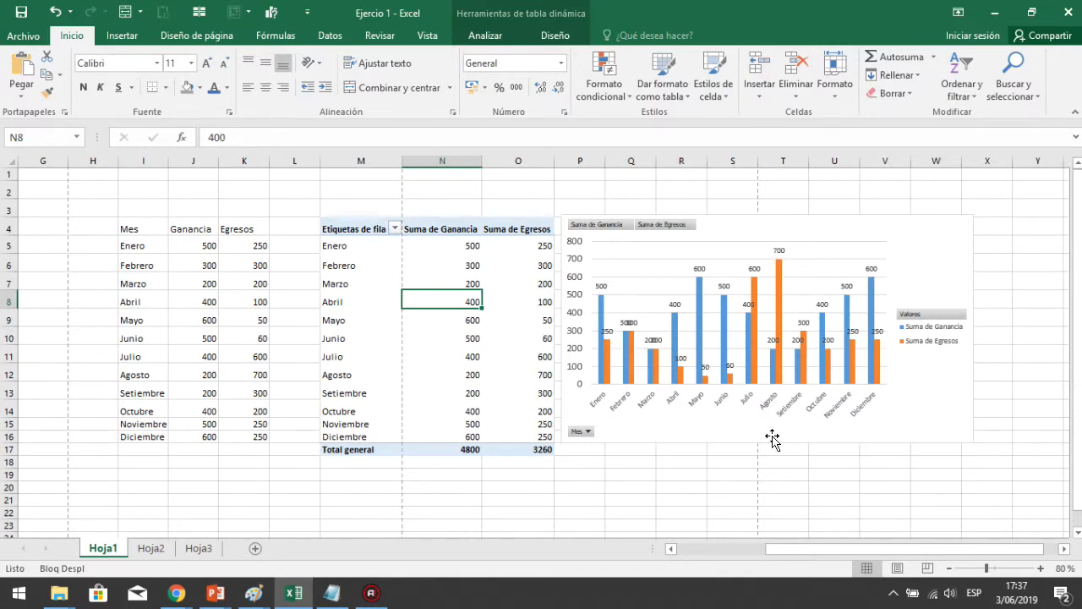
# Create a table from cell I4 with the headers option enabled
pyautogui.click(318, 193)
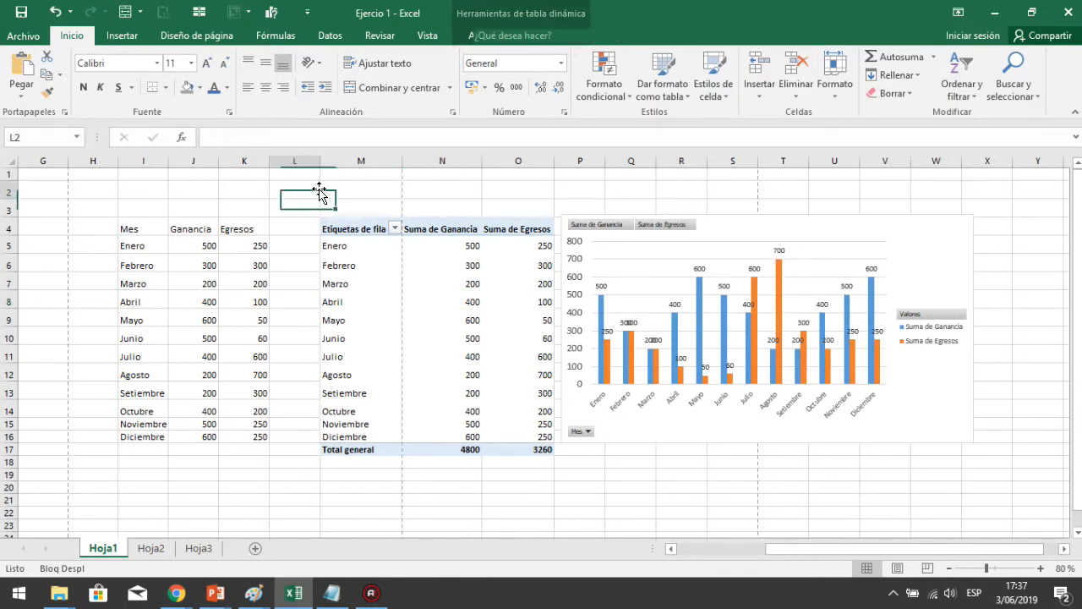
pyautogui.click(122, 38)
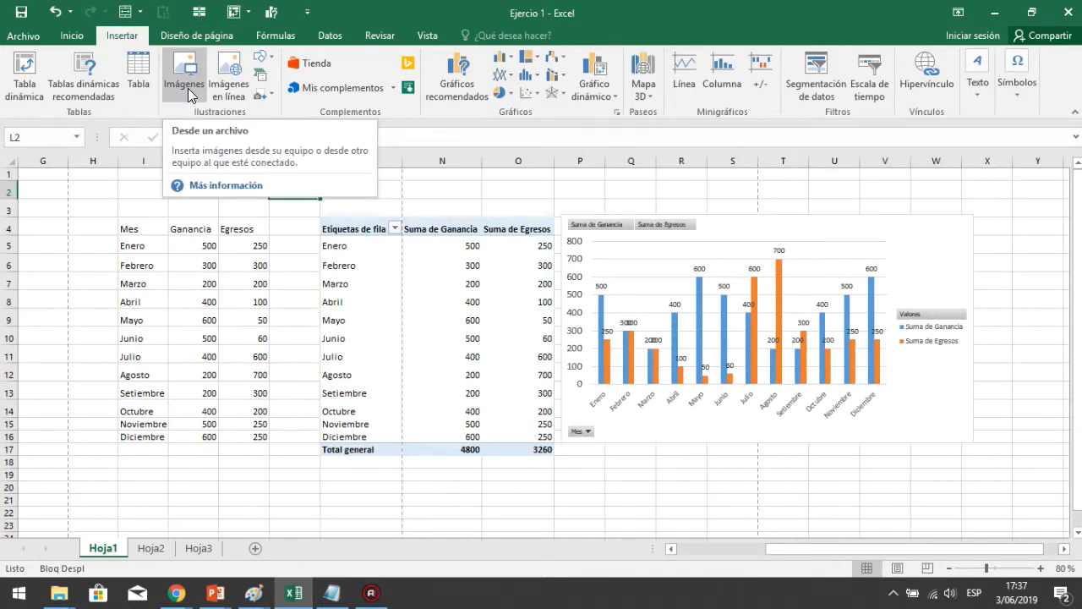
pyautogui.click(138, 77)
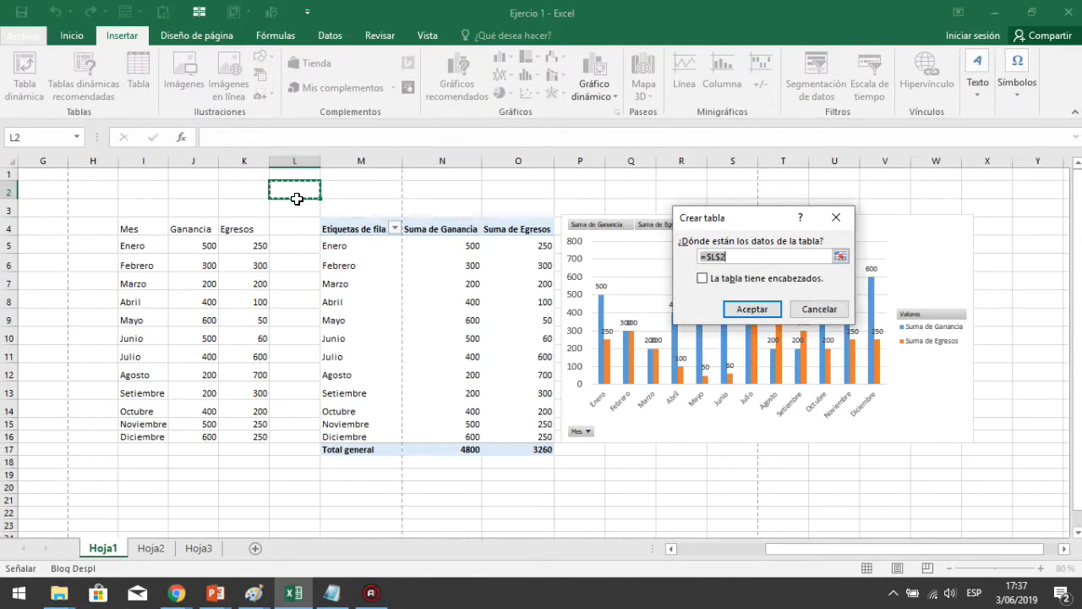
pyautogui.click(244, 487)
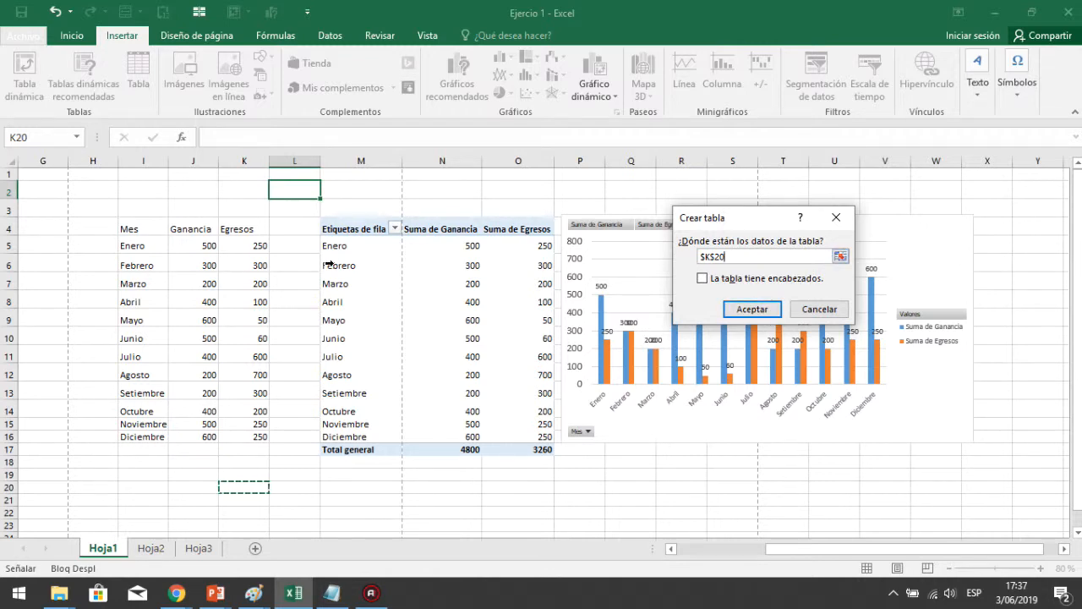
pyautogui.click(127, 230)
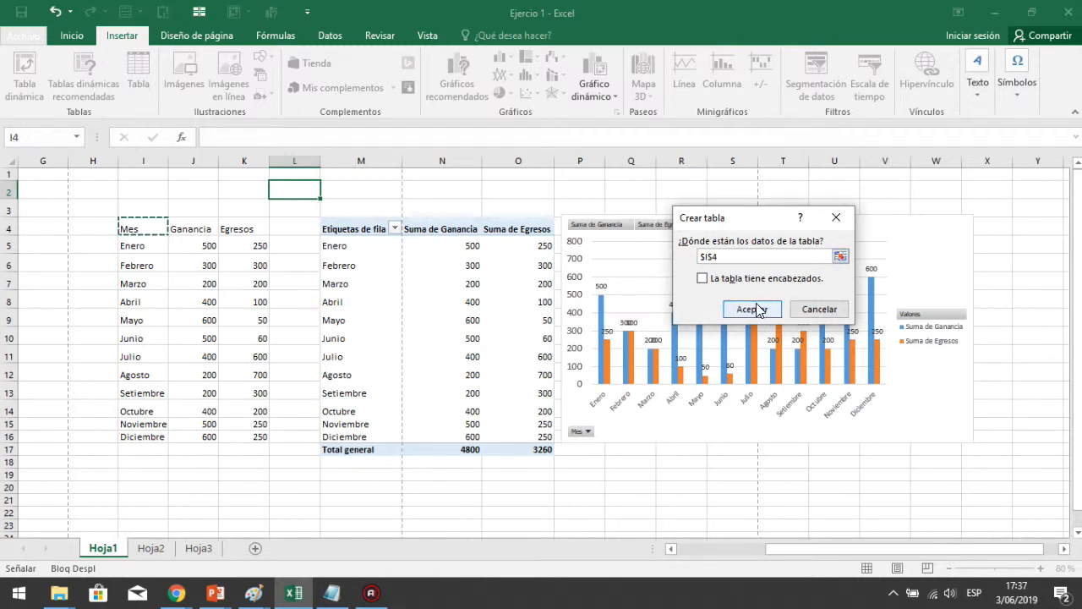
pyautogui.click(703, 278)
pyautogui.click(748, 310)
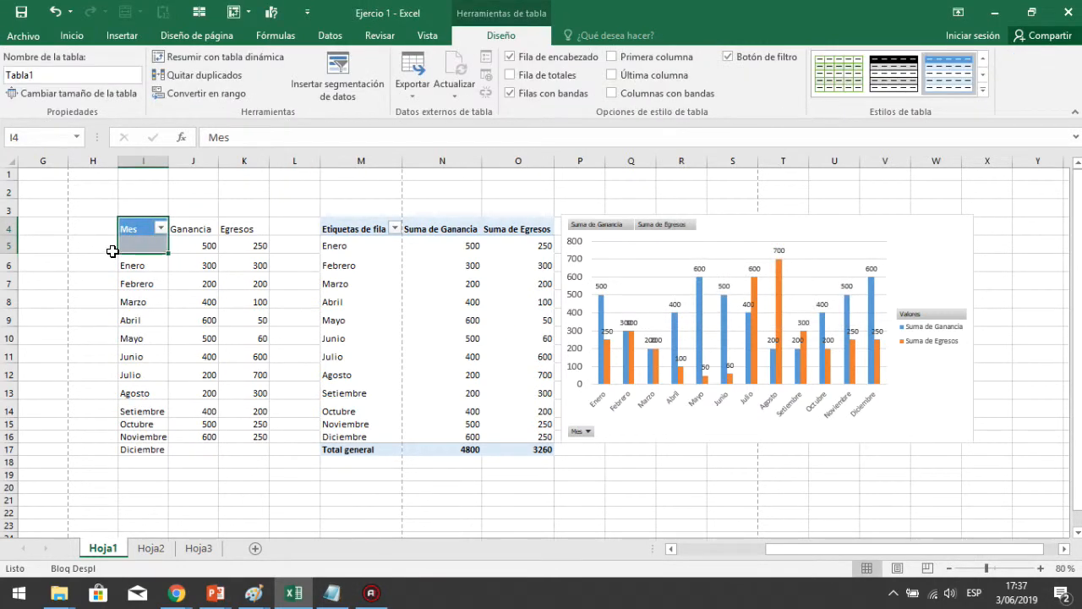
pyautogui.click(129, 281)
pyautogui.click(160, 228)
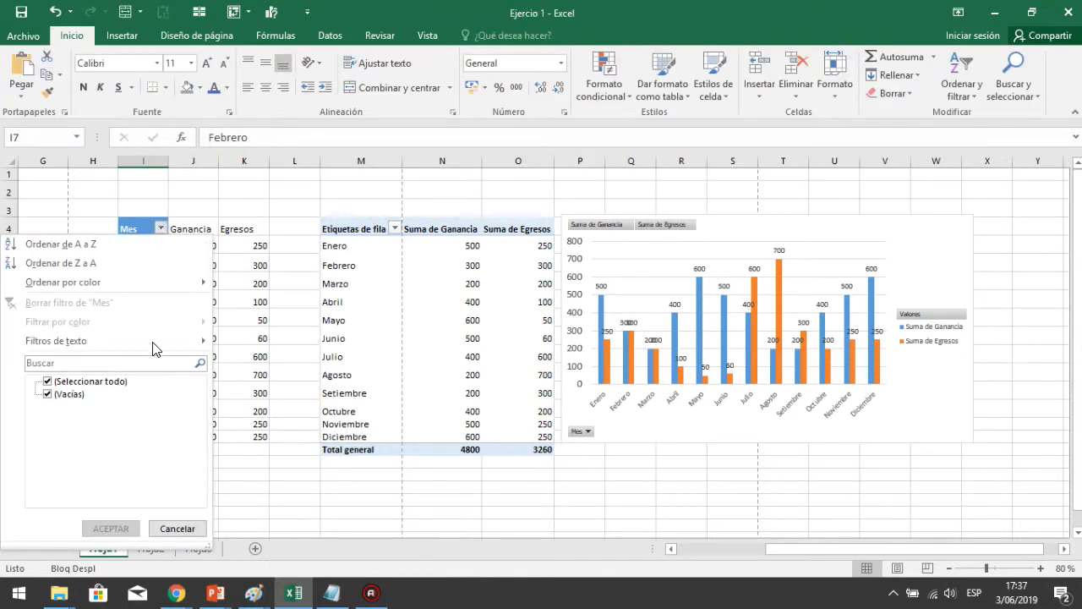
pyautogui.click(265, 292)
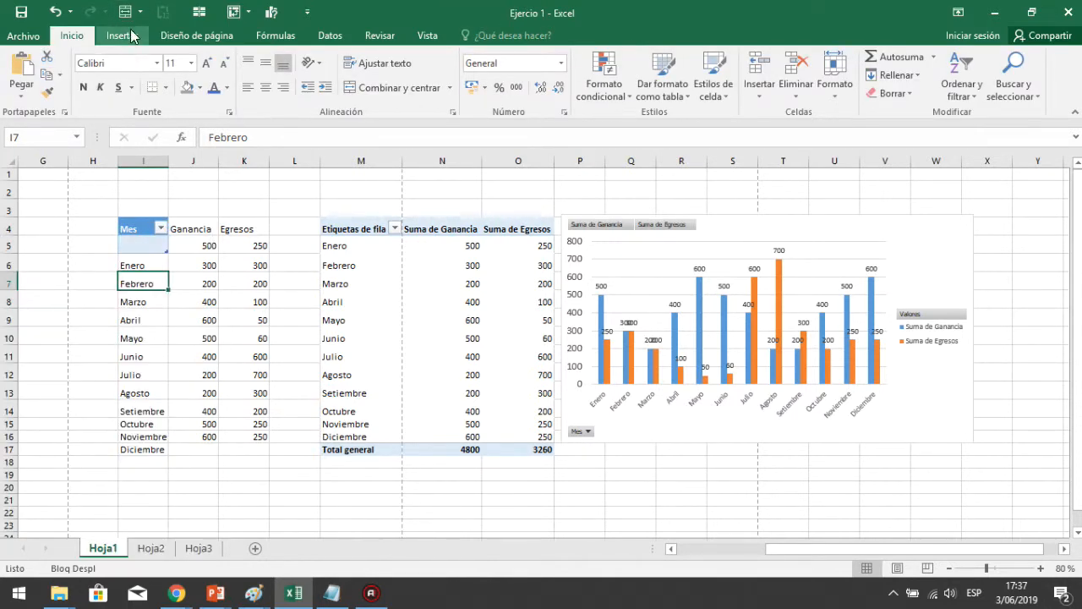
pyautogui.click(122, 36)
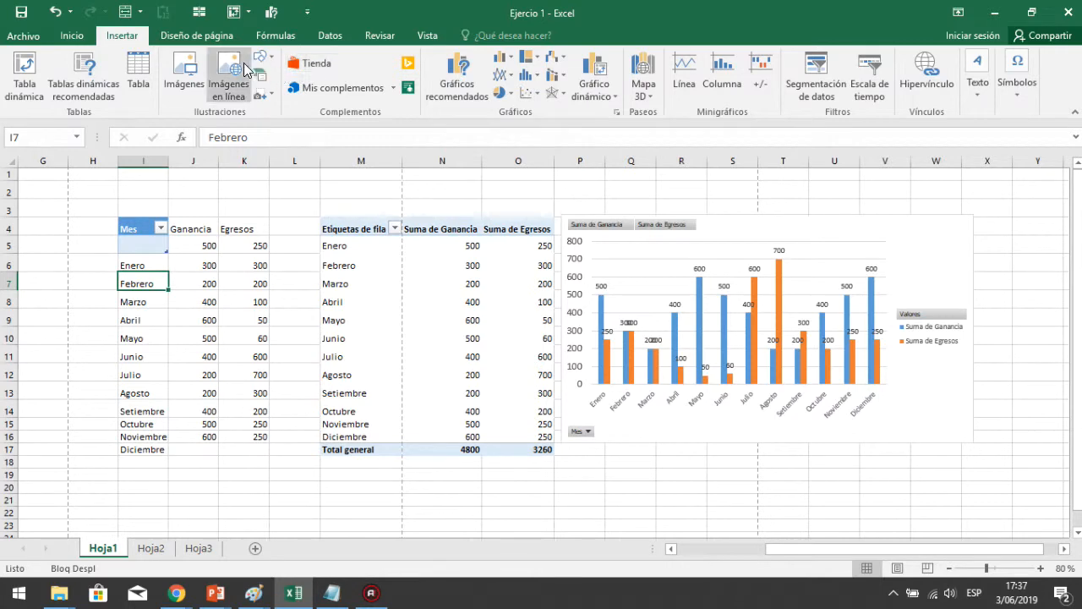
pyautogui.click(183, 62)
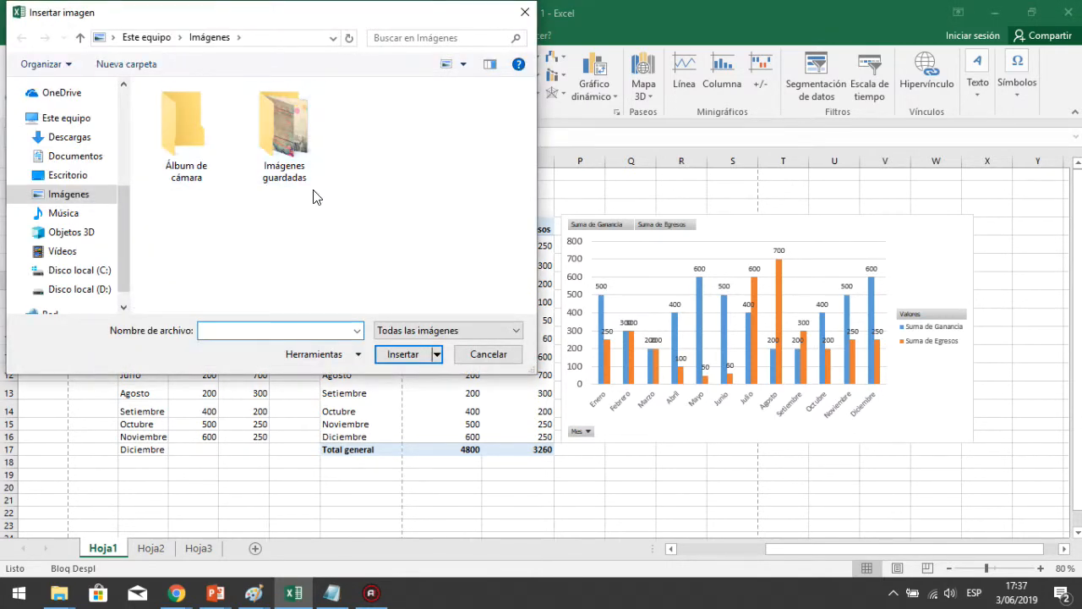
pyautogui.doubleClick(281, 125)
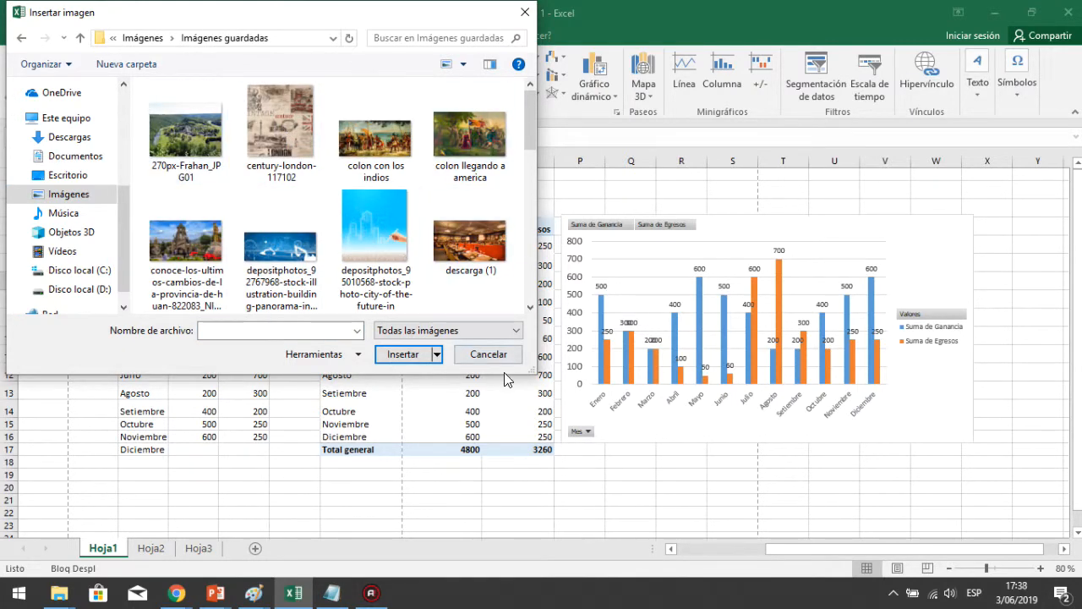
pyautogui.click(488, 355)
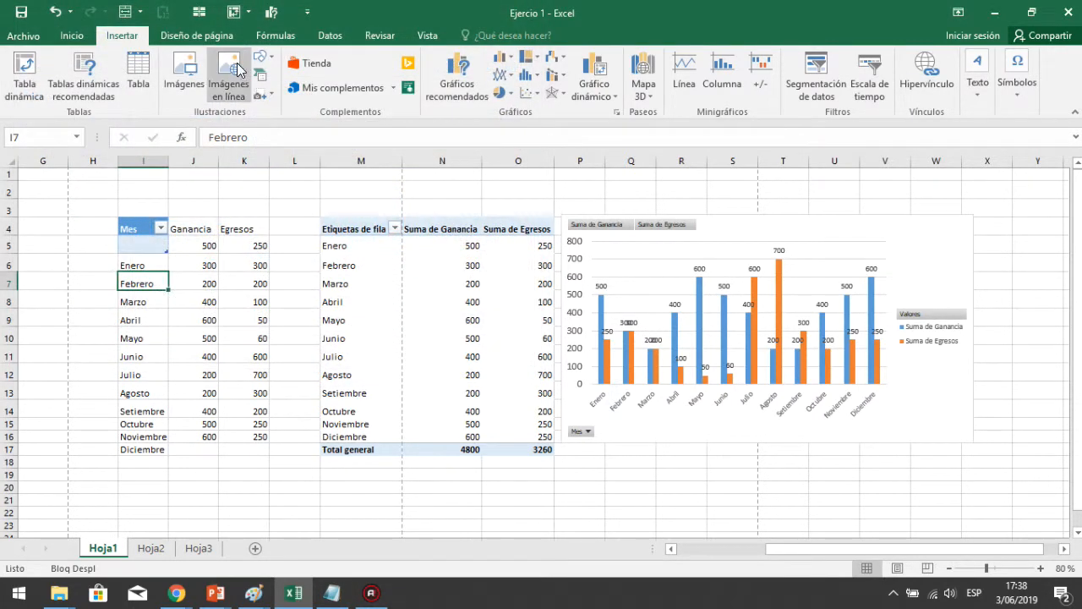
# Draw an ellipse about 1.95 cm wide and 1.75 cm tall around the Agosto 700 data label in the chart
pyautogui.click(263, 61)
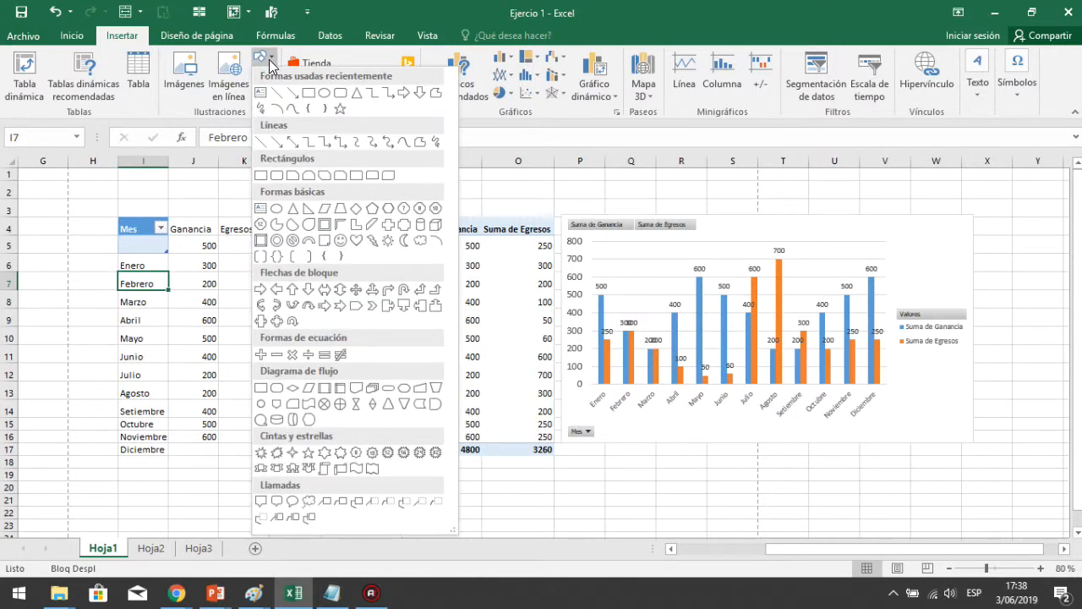
pyautogui.click(325, 94)
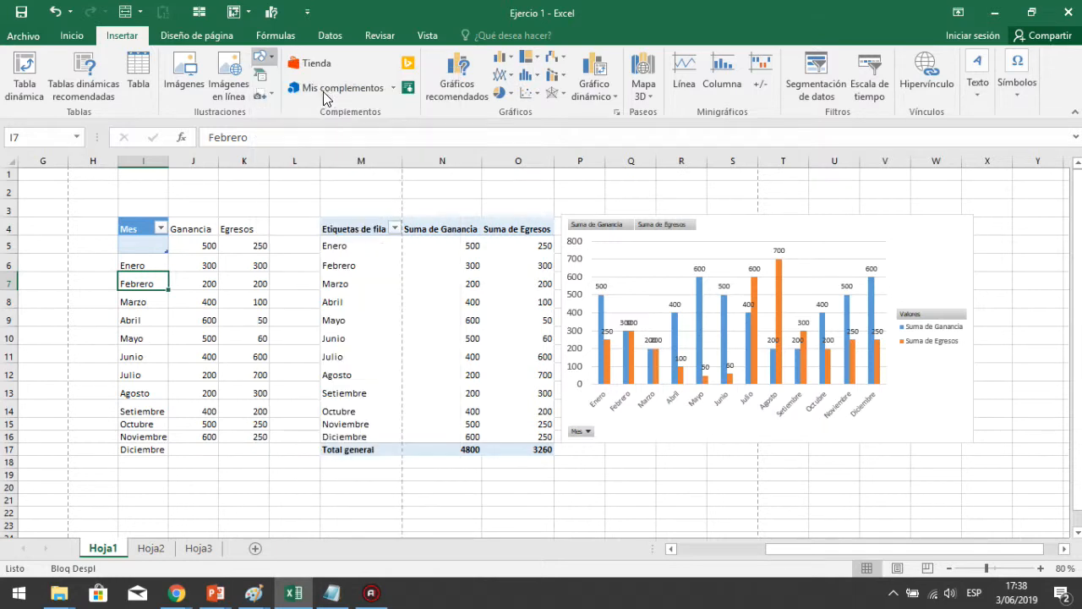
pyautogui.moveTo(761, 233); pyautogui.dragTo(807, 275)
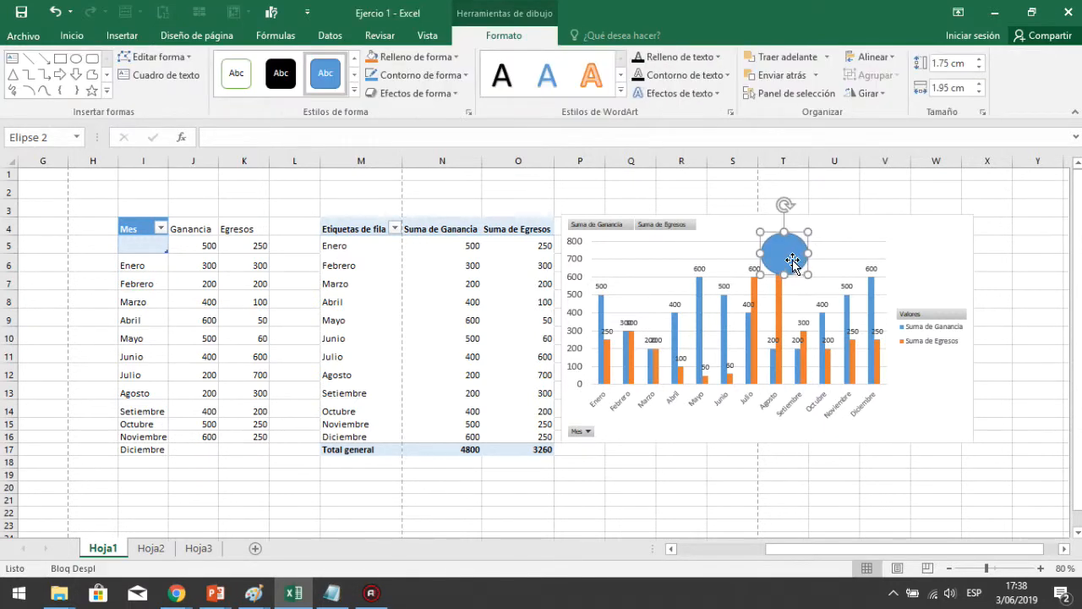
# Remove the fill from the ellipse
pyautogui.rightClick(794, 264)
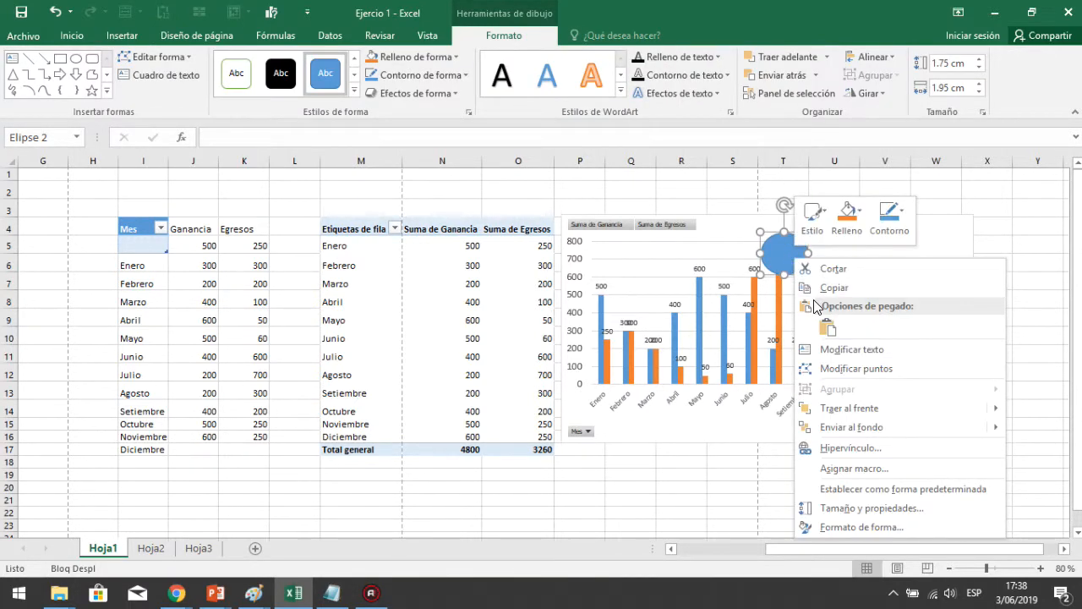
pyautogui.click(856, 215)
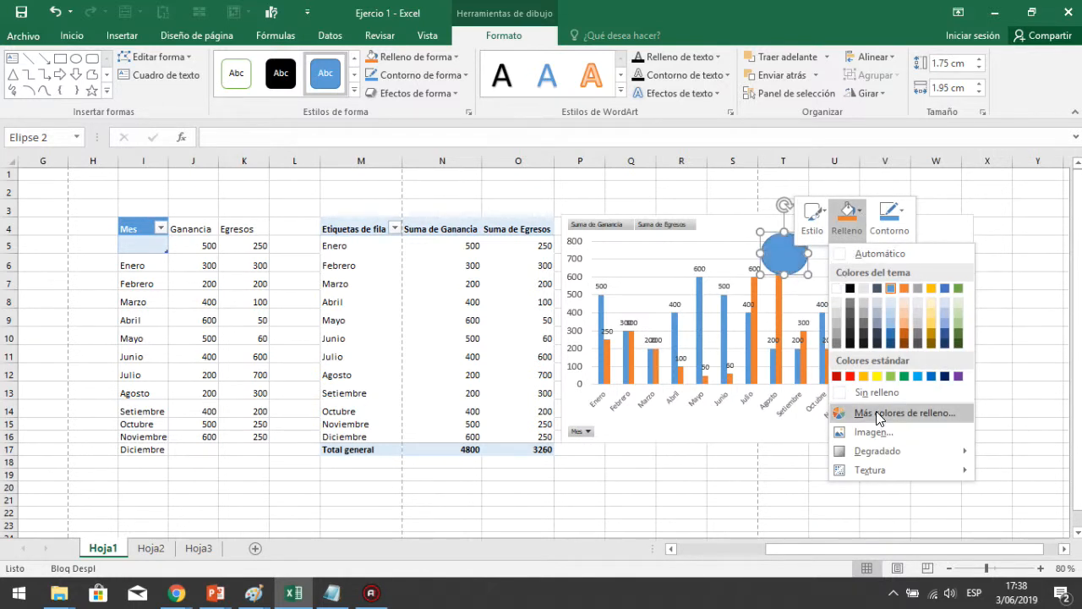
pyautogui.click(863, 394)
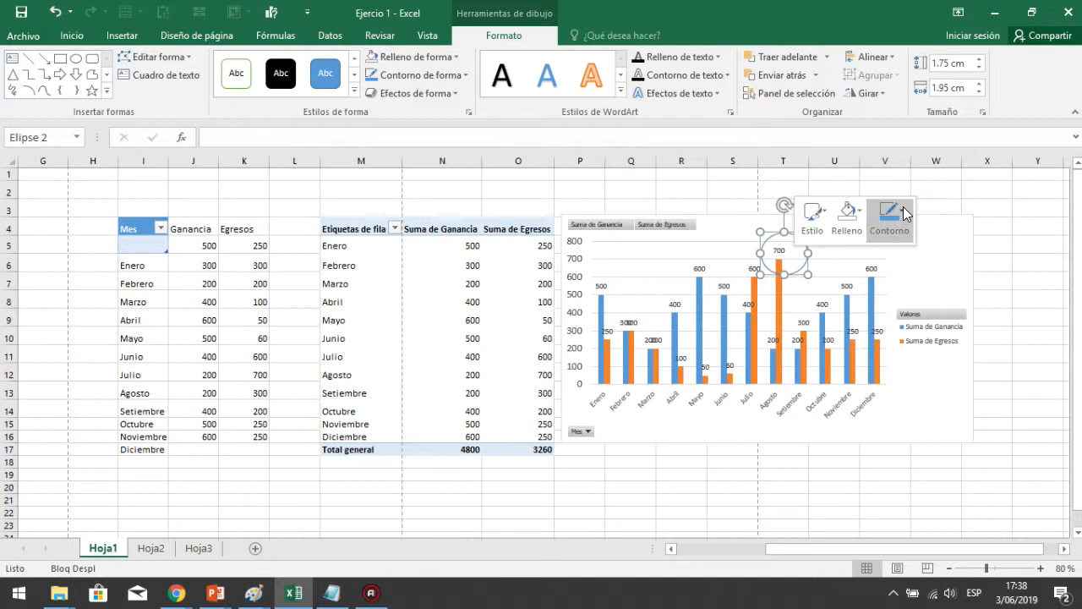
# Give the ellipse a red outline with a weight of 4½ pt
pyautogui.click(905, 213)
pyautogui.click(895, 375)
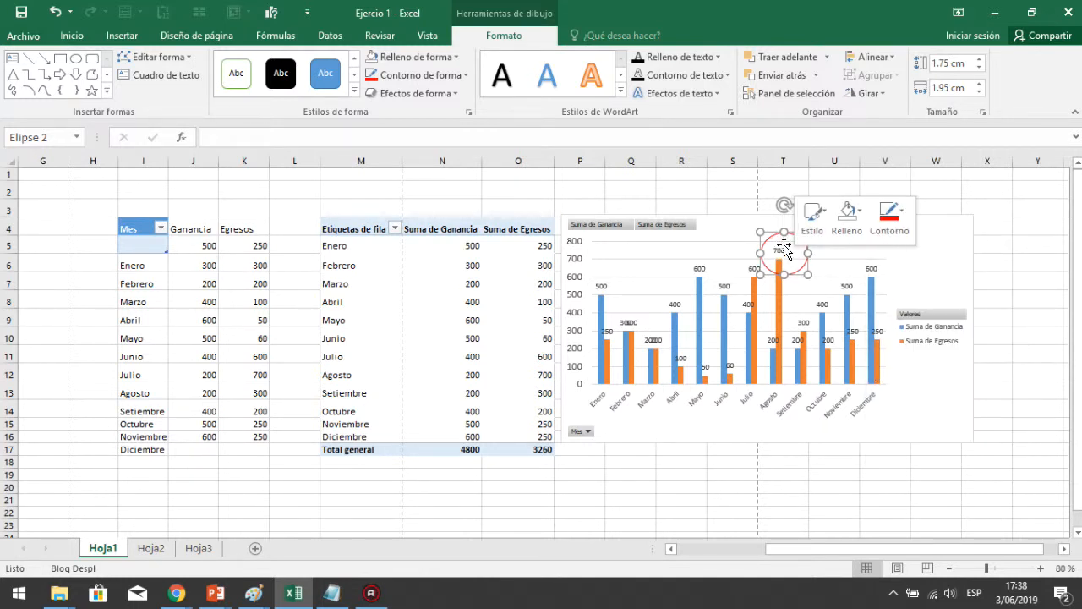
pyautogui.click(903, 217)
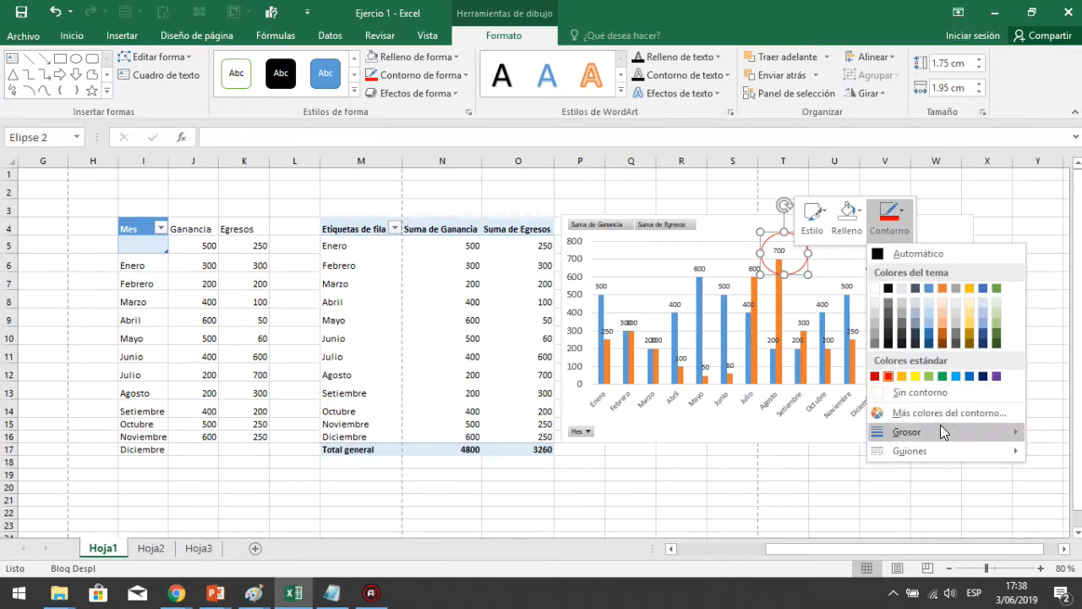
pyautogui.moveTo(935, 430)
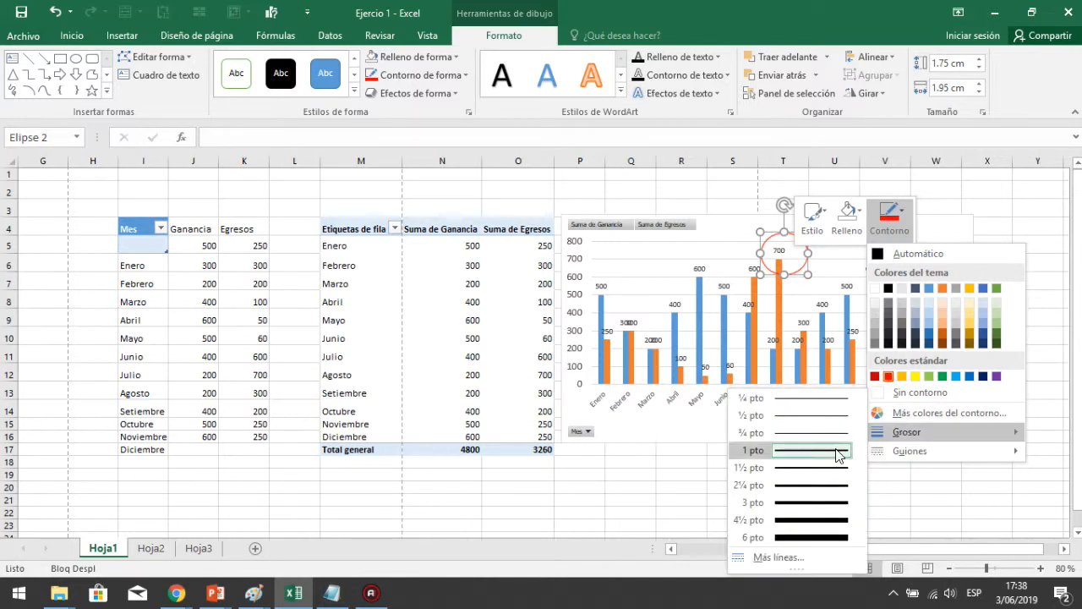
pyautogui.click(787, 521)
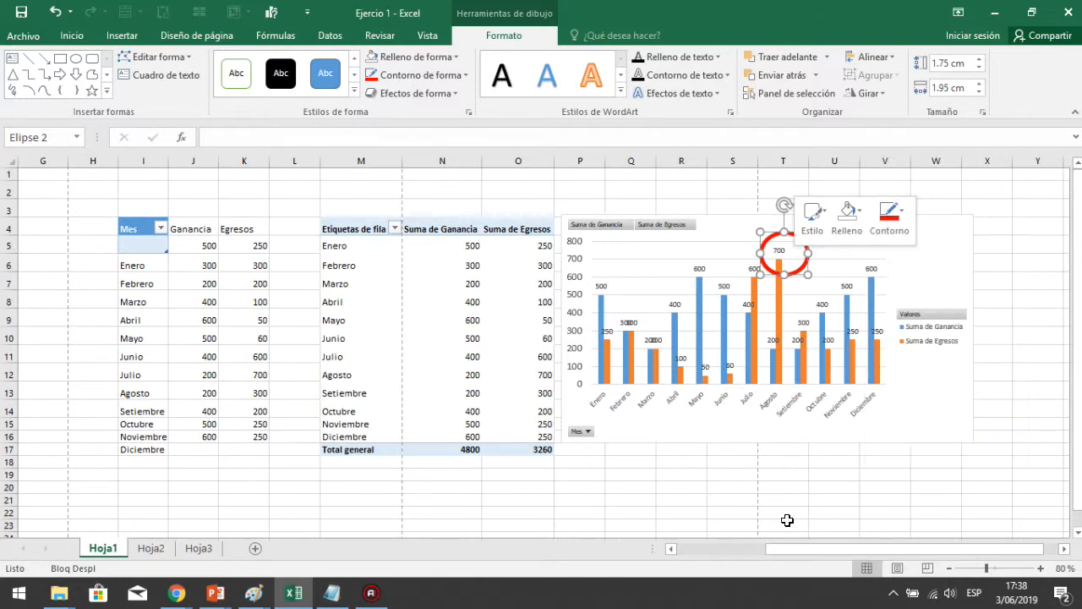
pyautogui.click(799, 264)
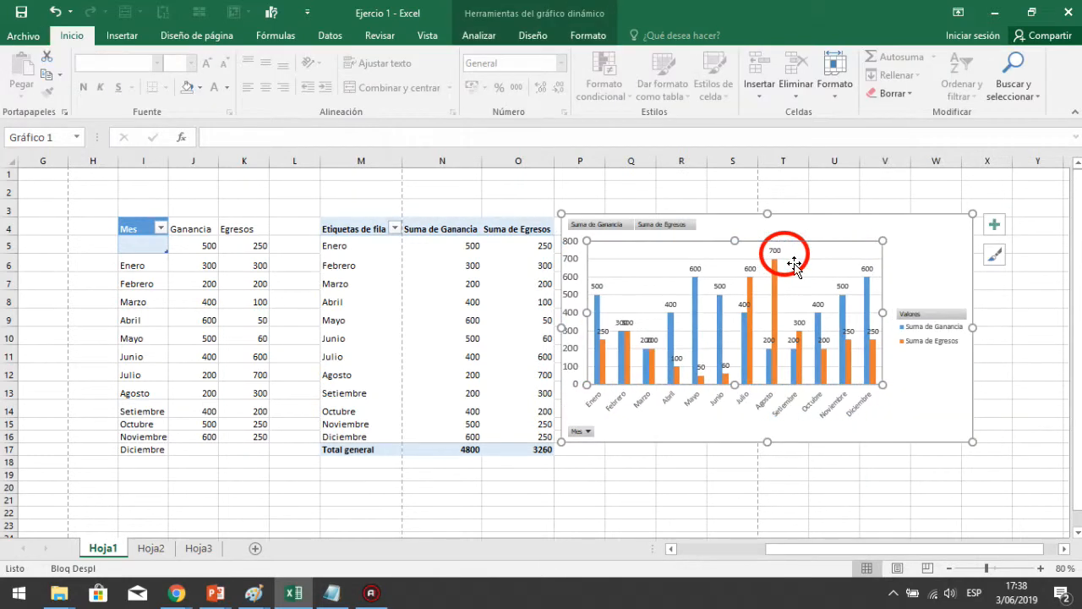
# Undo the last change to the ellipse and deselect the chart
pyautogui.hotkey('ctrl', 'z')
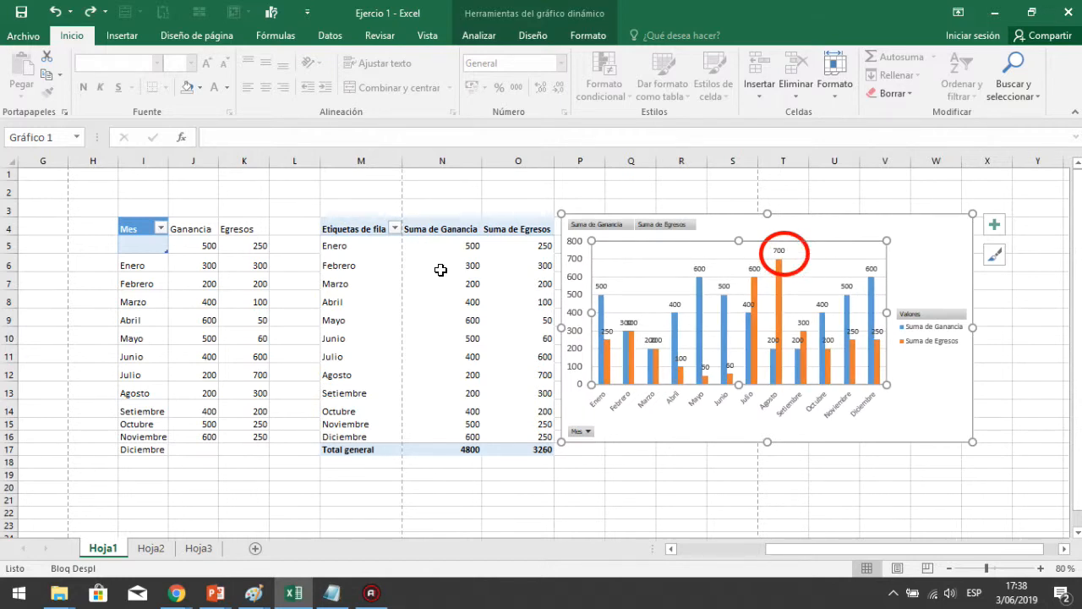
pyautogui.click(256, 195)
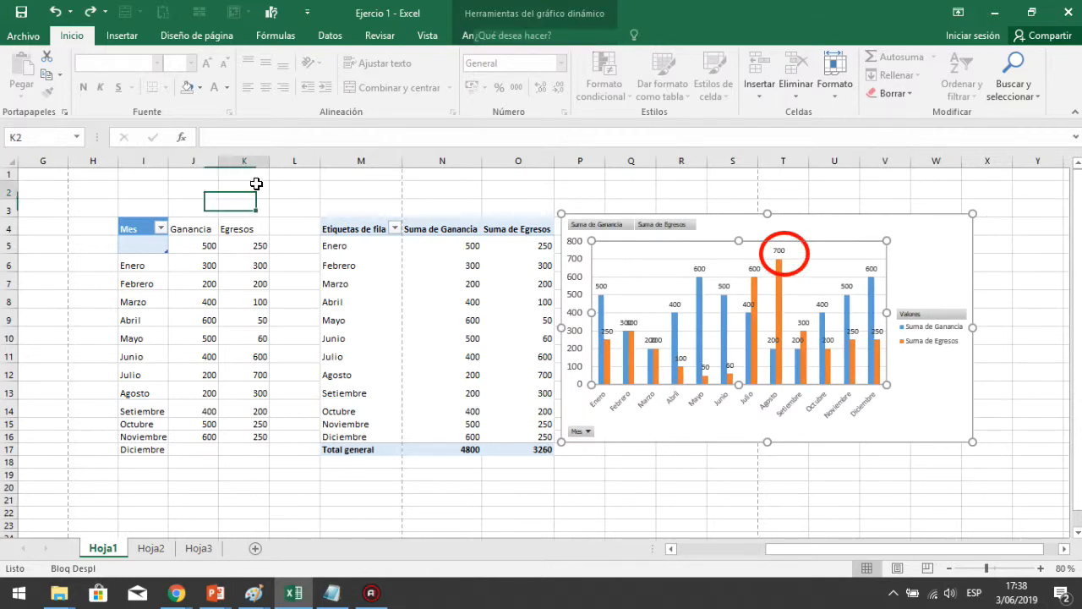
# Draw a right block arrow about 3.57 cm long and 0.83 cm tall pointing at the circled 700 label
pyautogui.click(123, 37)
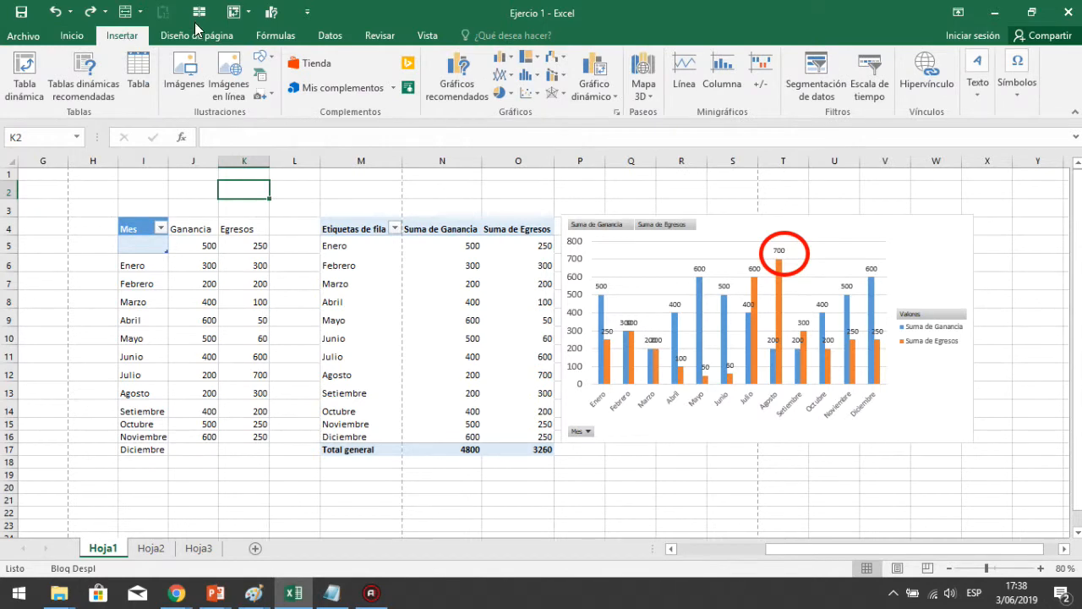
pyautogui.click(269, 57)
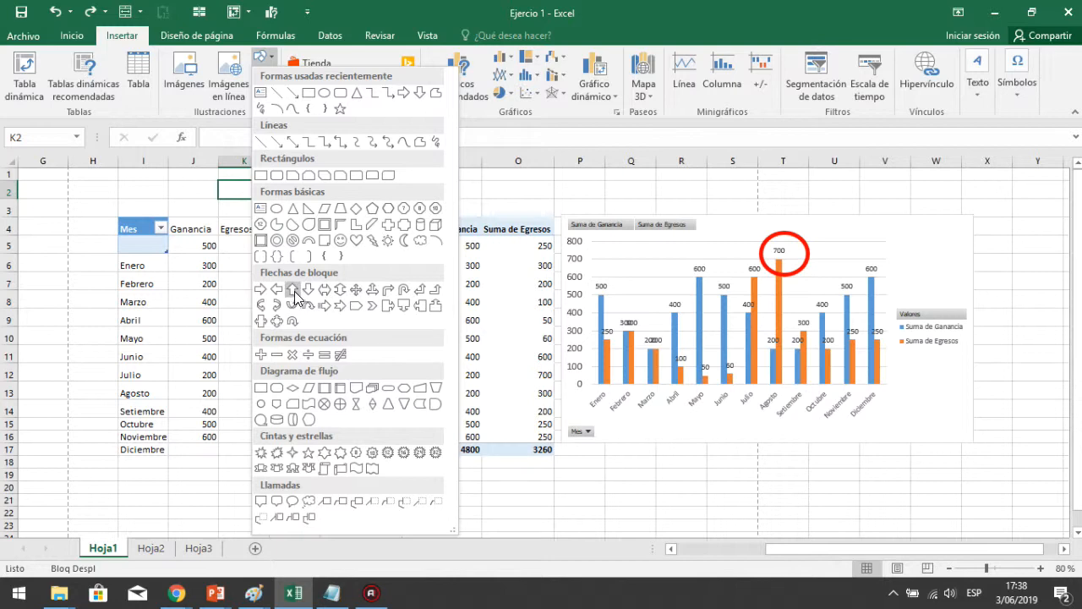
pyautogui.click(260, 290)
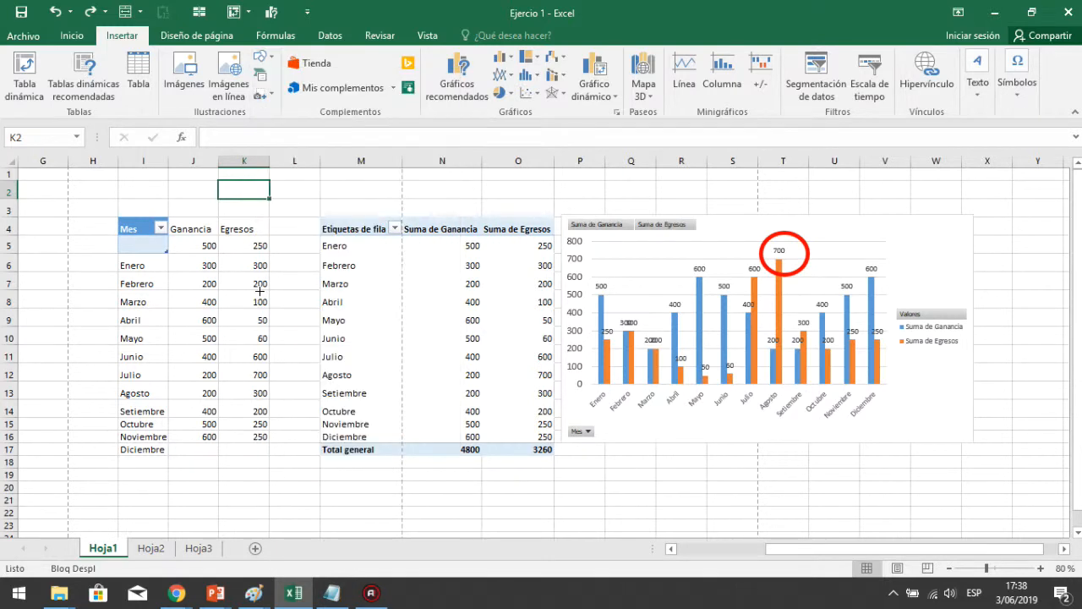
pyautogui.moveTo(672, 247)
pyautogui.mouseDown()
pyautogui.moveTo(761, 264)
pyautogui.moveTo(742, 245)
pyautogui.moveTo(757, 228)
pyautogui.mouseUp()
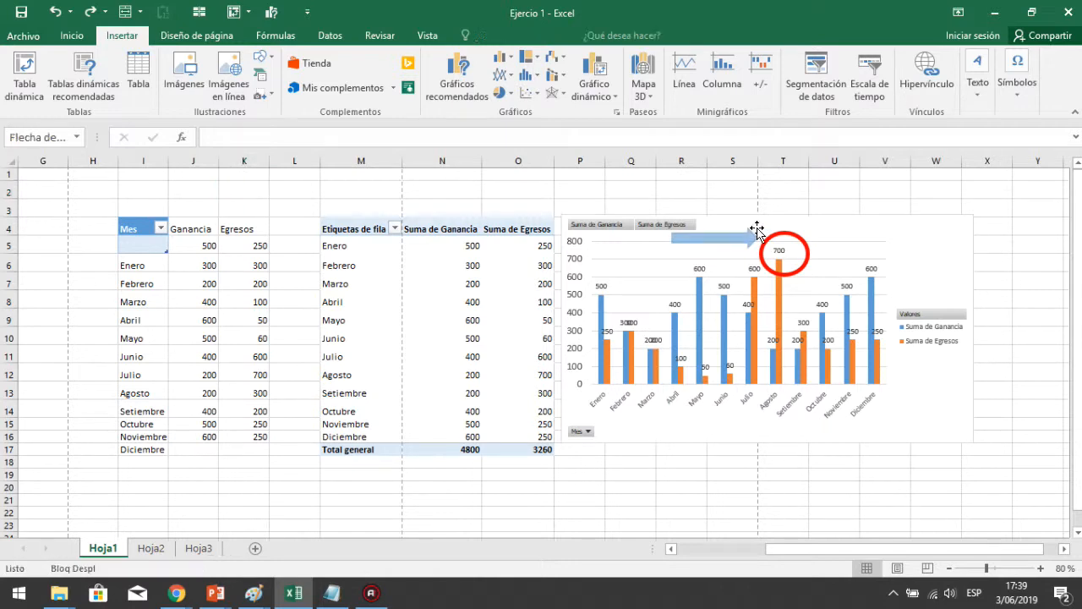
pyautogui.rightClick(754, 234)
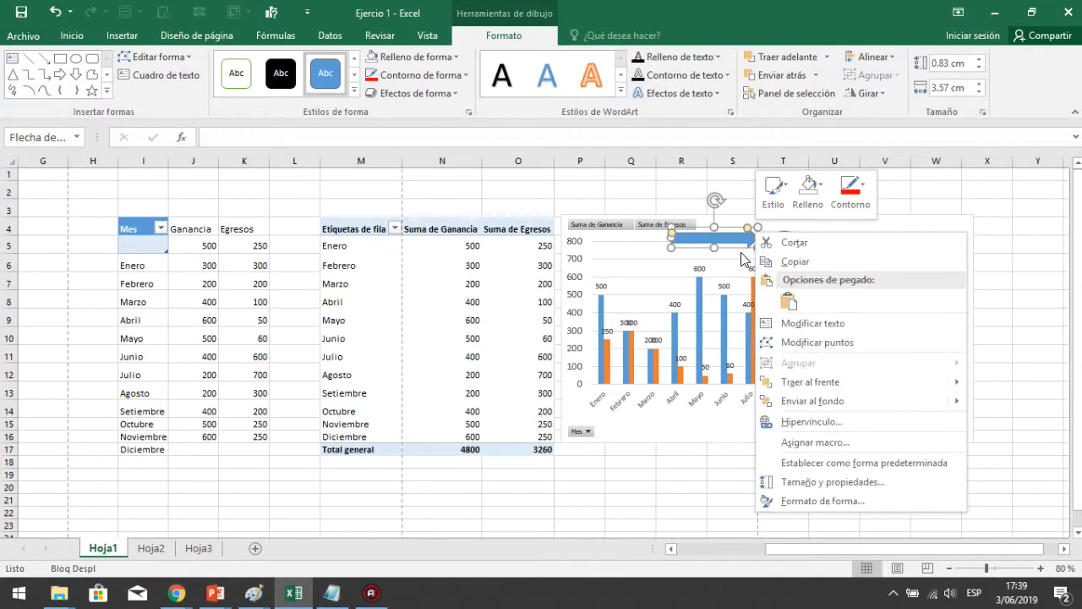
pyautogui.click(732, 246)
pyautogui.moveTo(732, 241); pyautogui.dragTo(733, 247)
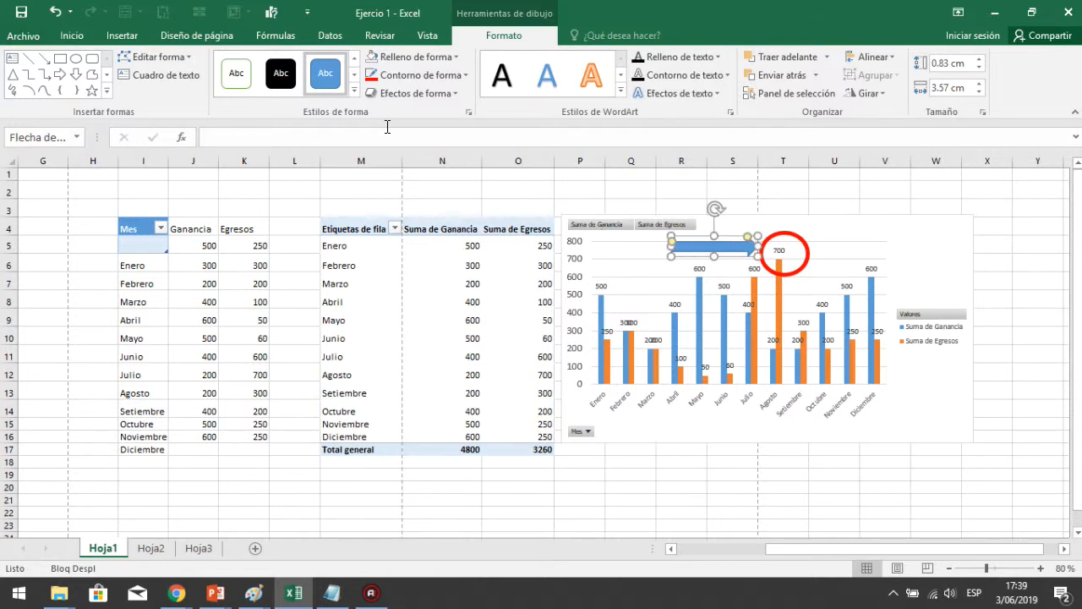
# Insert a Hexágonos alternados SmartArt graphic and move it below the chart
pyautogui.click(105, 38)
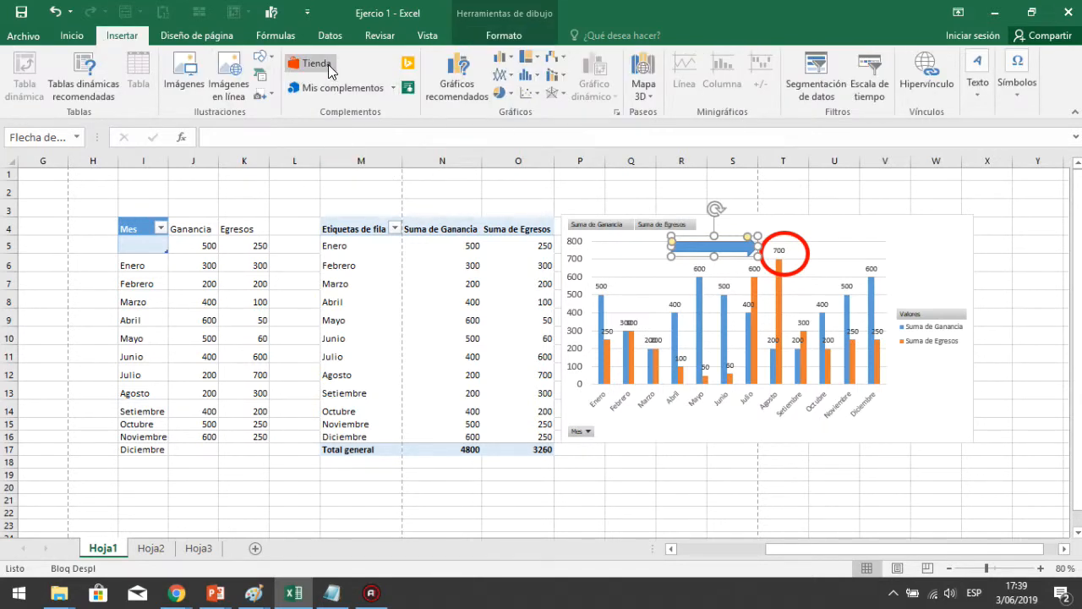
pyautogui.click(261, 78)
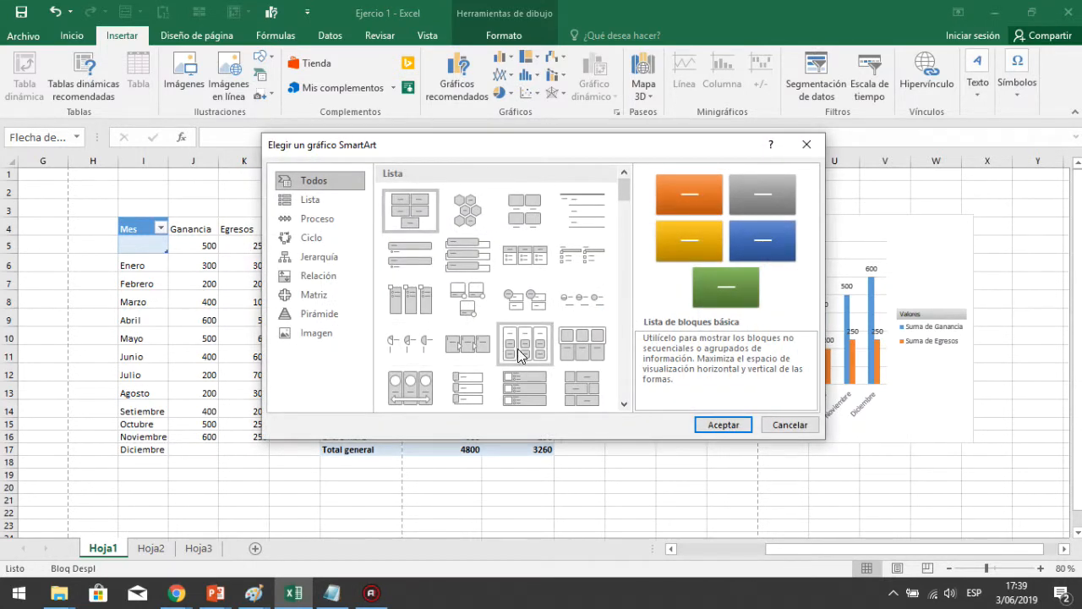
pyautogui.click(466, 212)
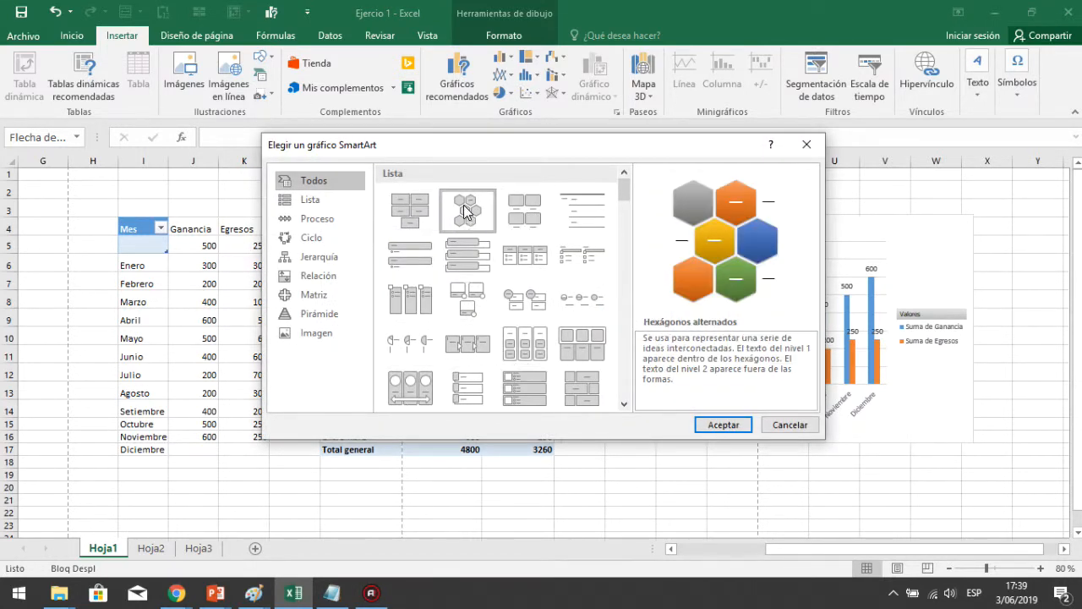
pyautogui.click(724, 425)
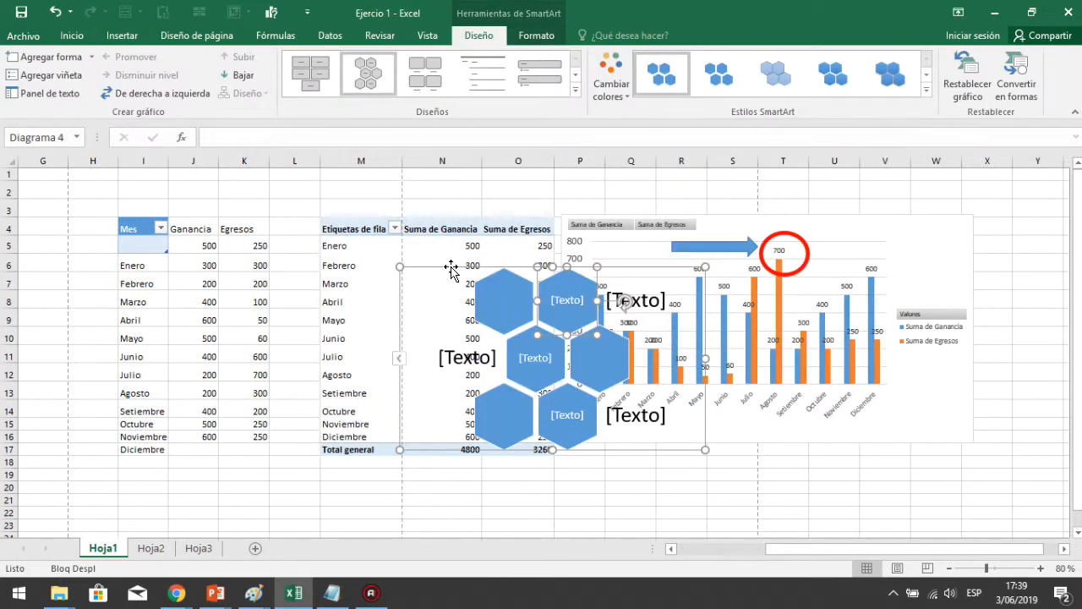
pyautogui.moveTo(450, 268); pyautogui.dragTo(617, 473)
pyautogui.moveTo(1080, 207); pyautogui.dragTo(1079, 213)
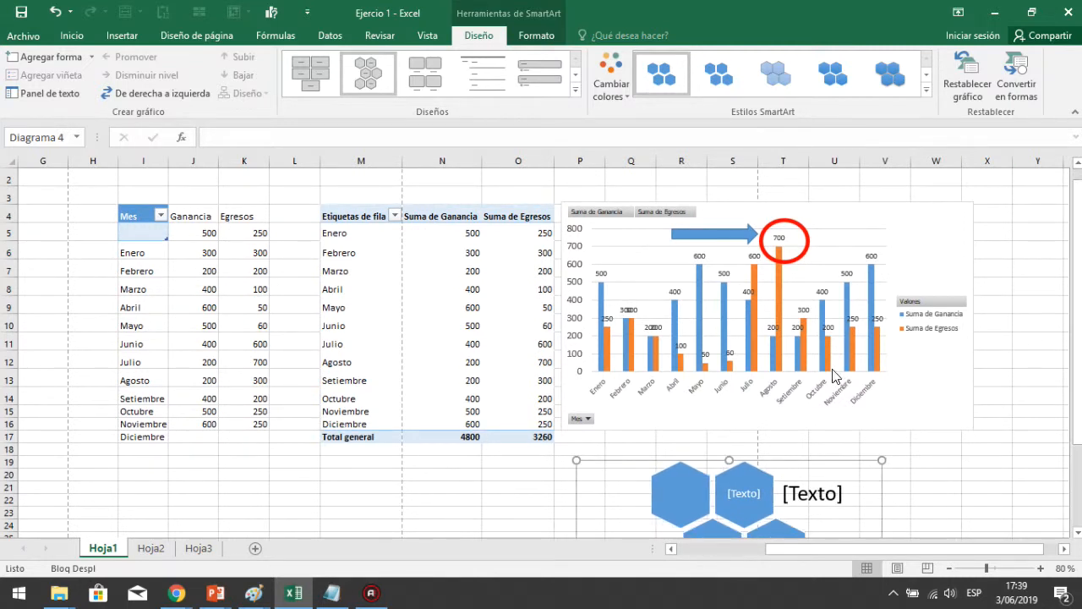
# Recolour the SmartArt with the first Multicolor colour scheme
pyautogui.click(624, 88)
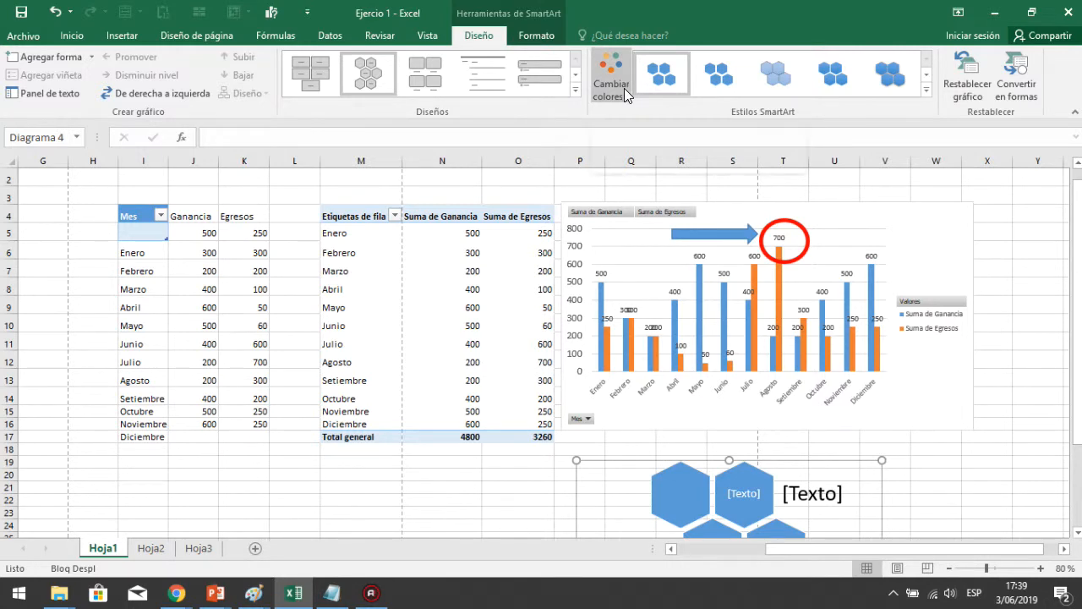
pyautogui.click(624, 88)
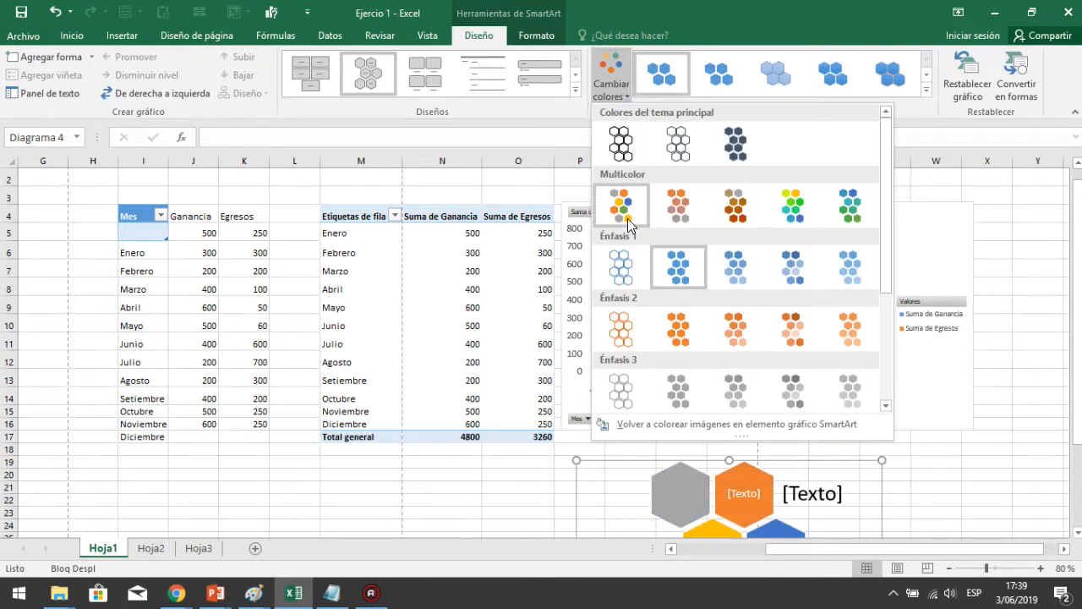
pyautogui.click(627, 218)
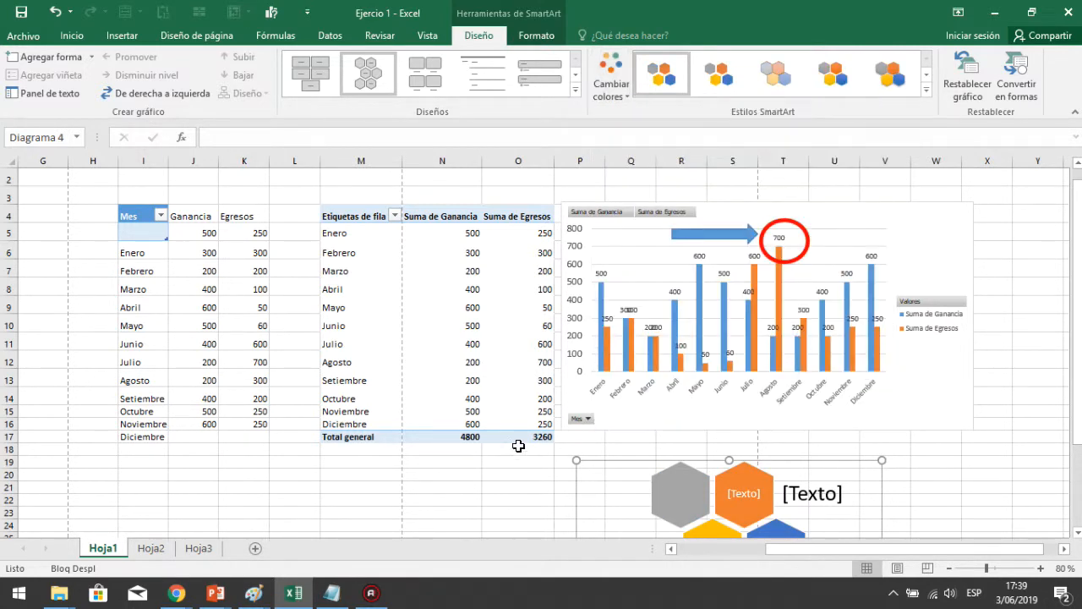
pyautogui.click(612, 90)
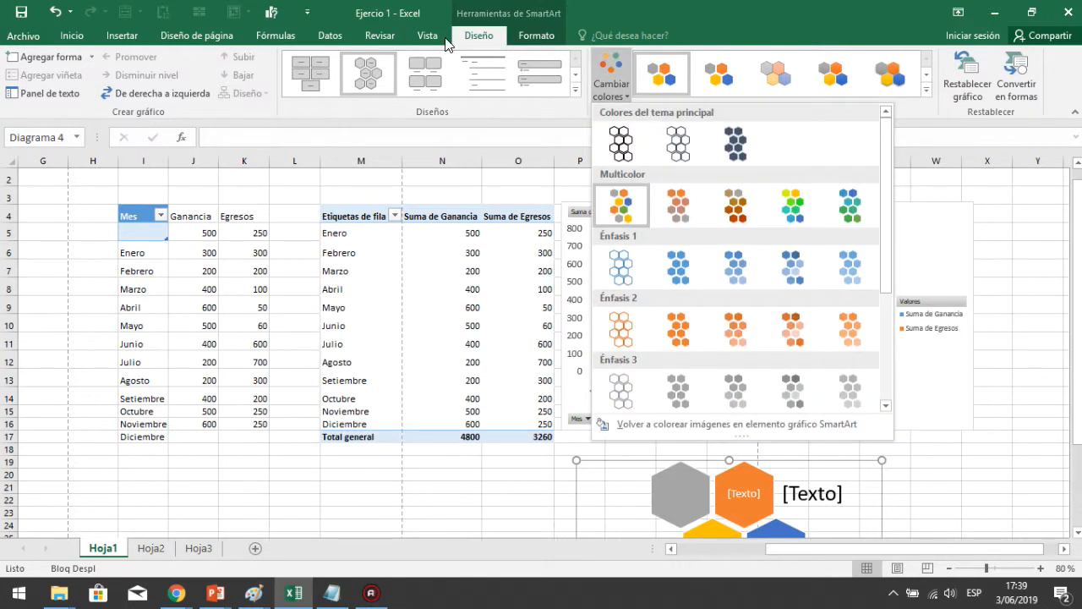
pyautogui.click(118, 37)
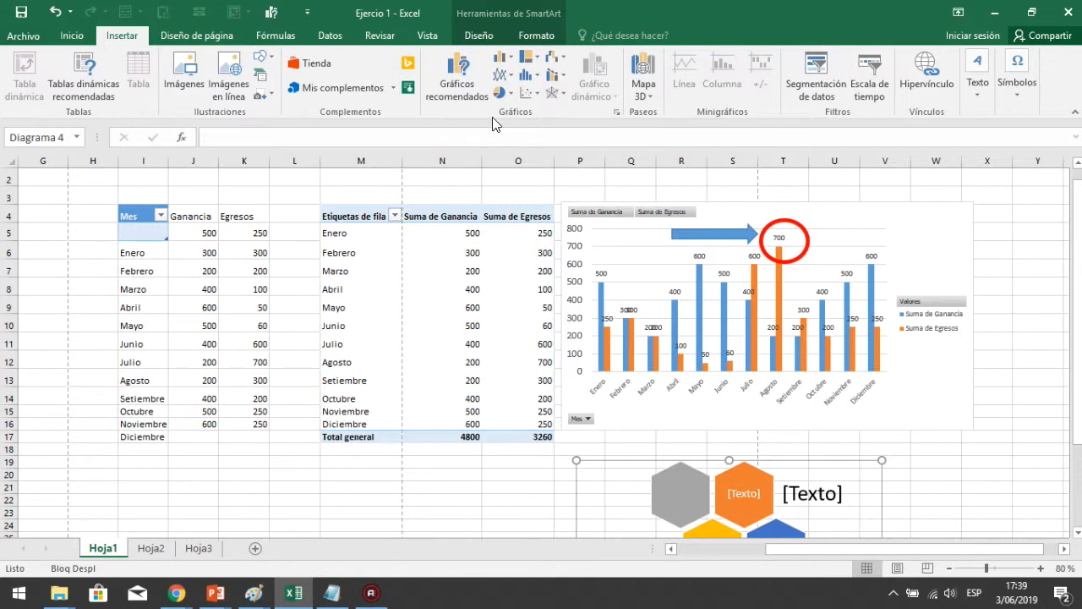
pyautogui.click(516, 191)
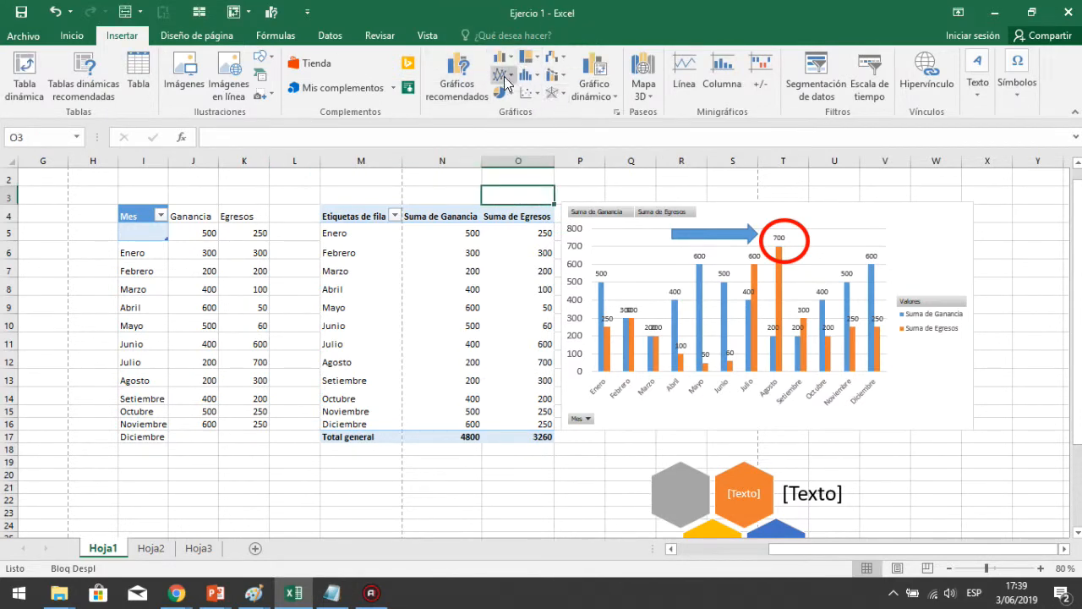
# Change the Suma de Egresos series to a line chart plotted on the secondary axis
pyautogui.click(778, 285)
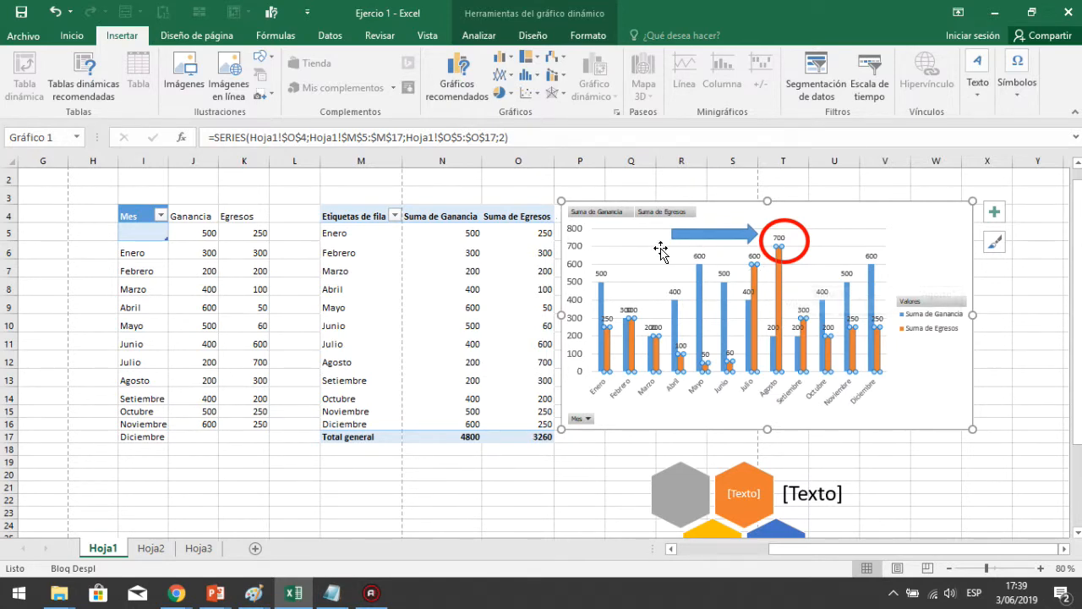
pyautogui.rightClick(779, 285)
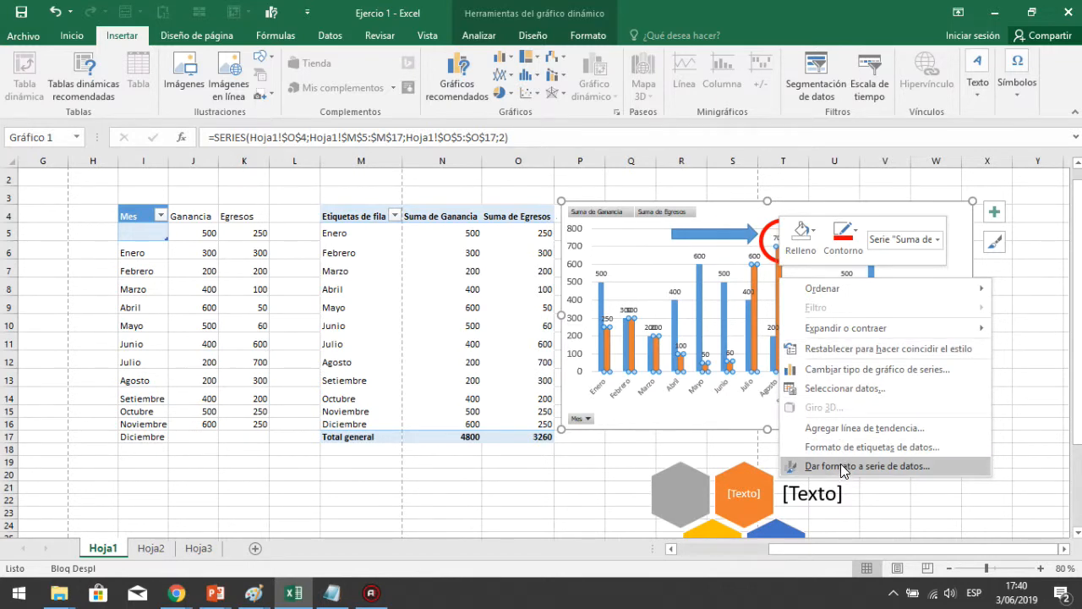
pyautogui.click(846, 373)
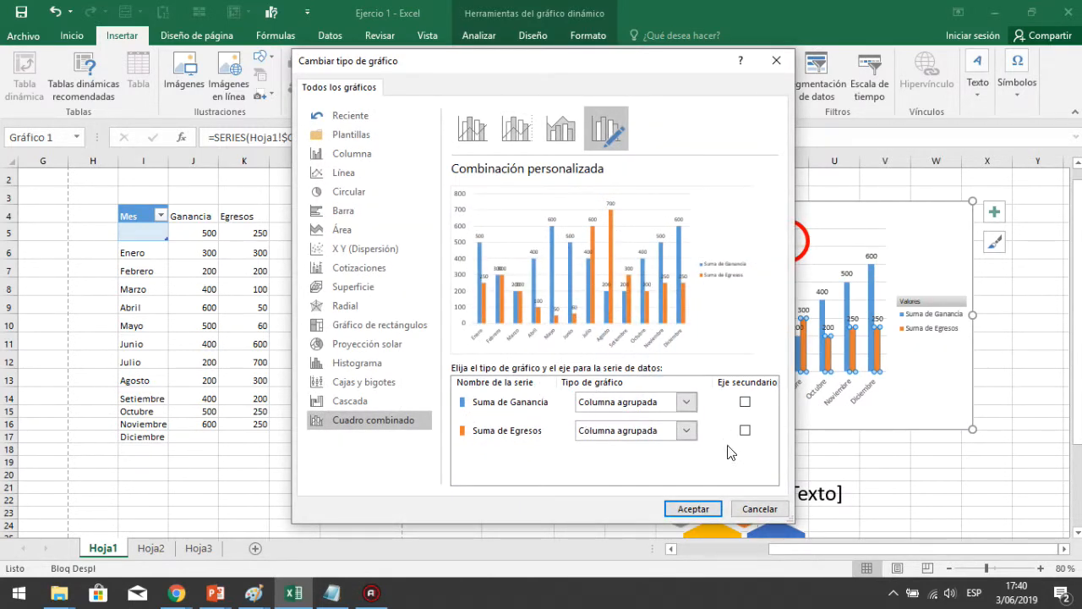
pyautogui.click(687, 430)
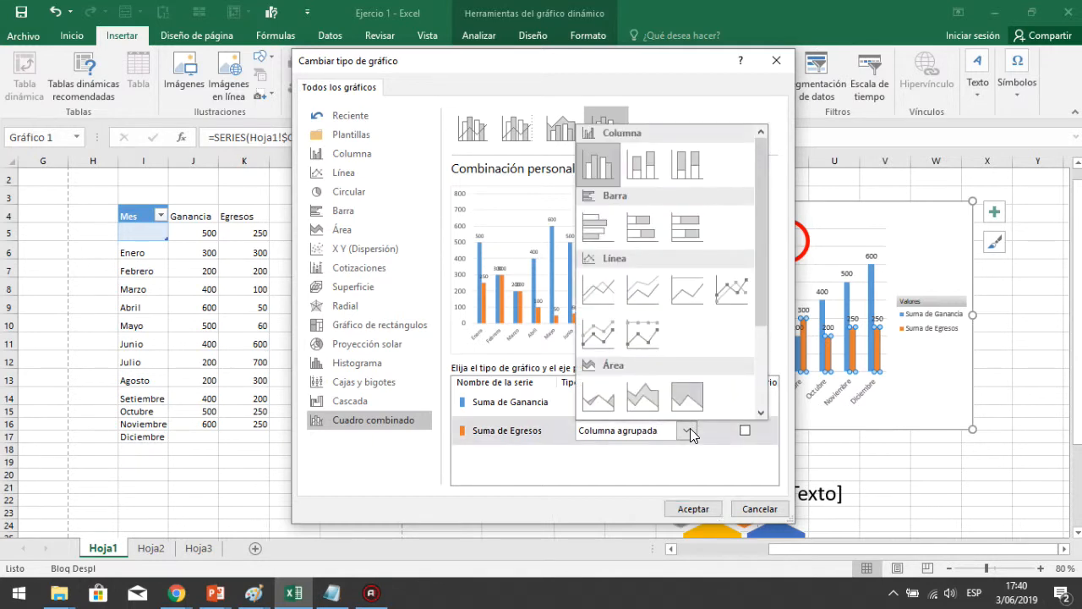
pyautogui.click(690, 429)
pyautogui.click(690, 428)
pyautogui.click(592, 290)
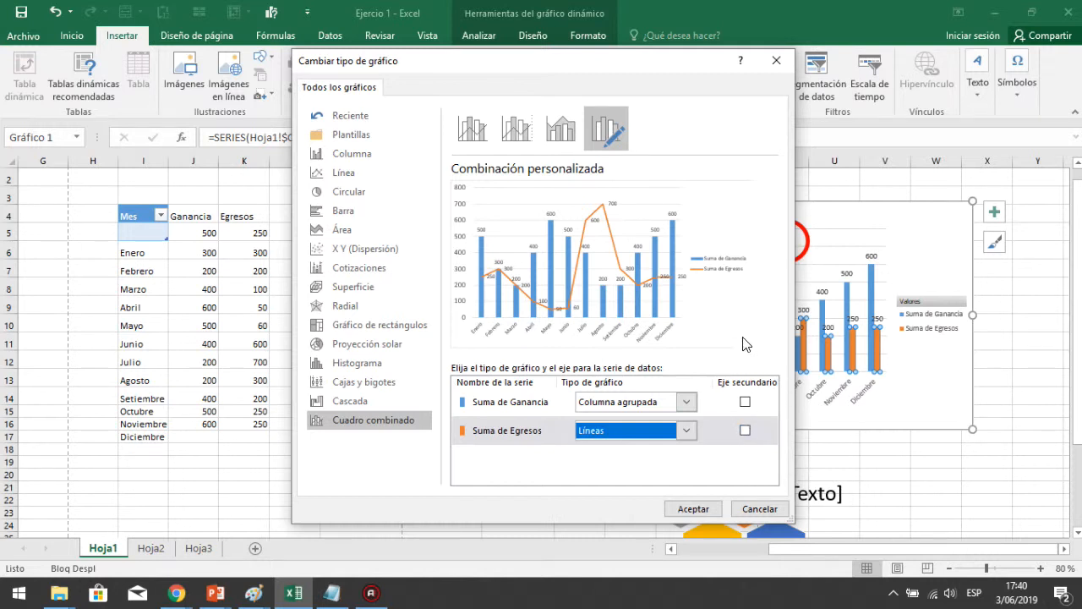
pyautogui.click(746, 431)
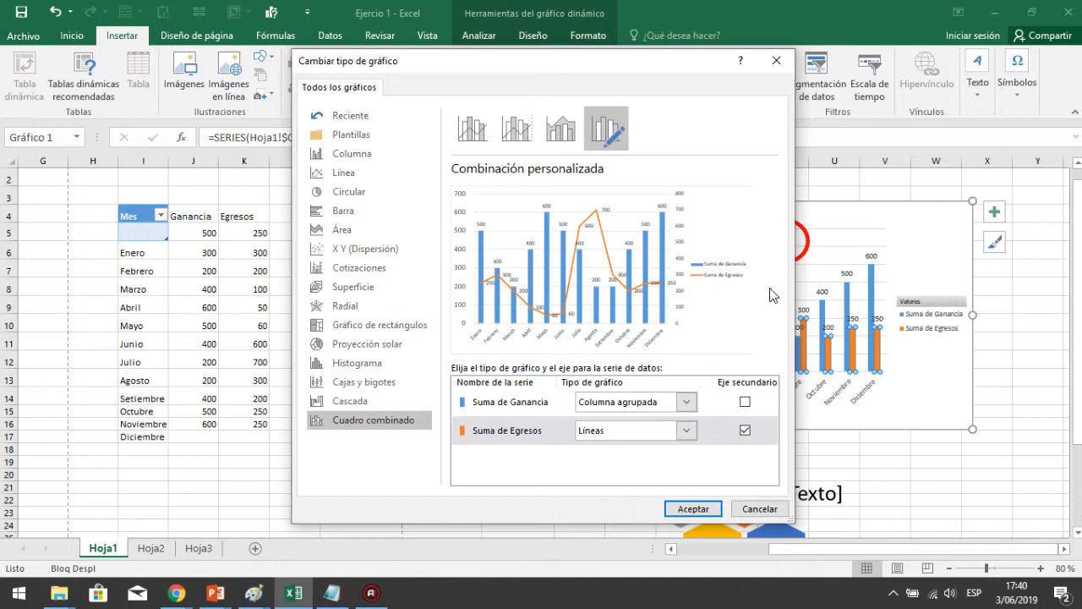
pyautogui.click(692, 510)
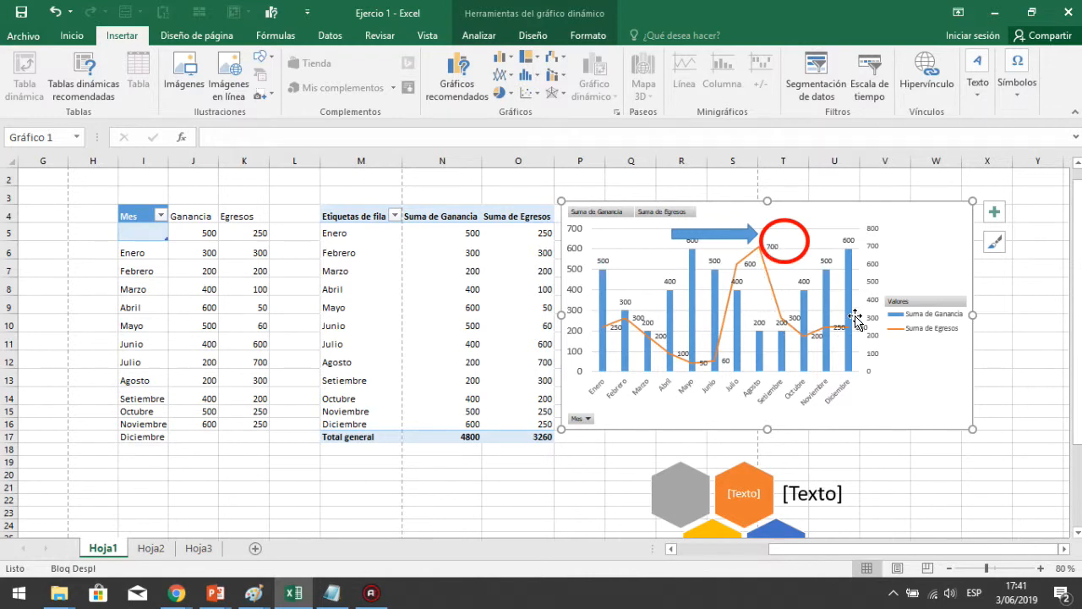
# Make the Suma de Egresos data labels red and enlarge their font to 10.5
pyautogui.click(776, 248)
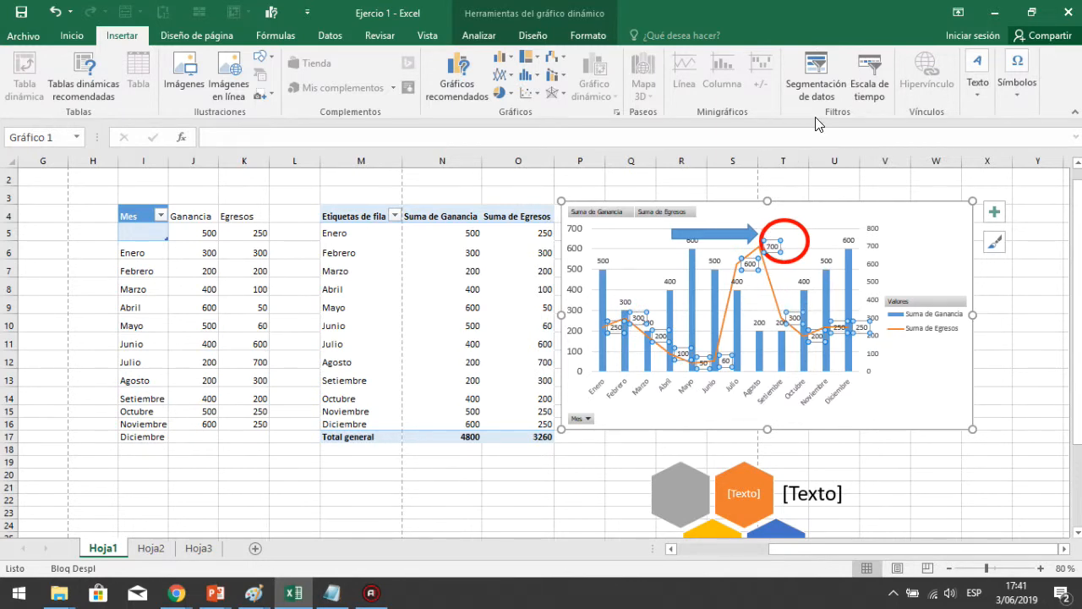
pyautogui.click(71, 36)
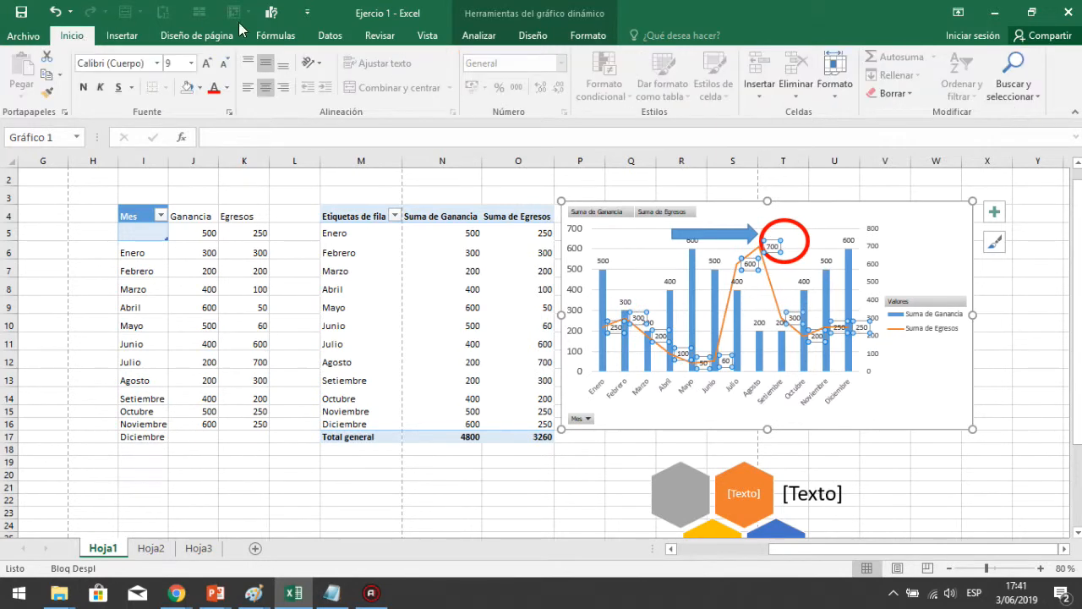
pyautogui.click(217, 91)
pyautogui.click(207, 65)
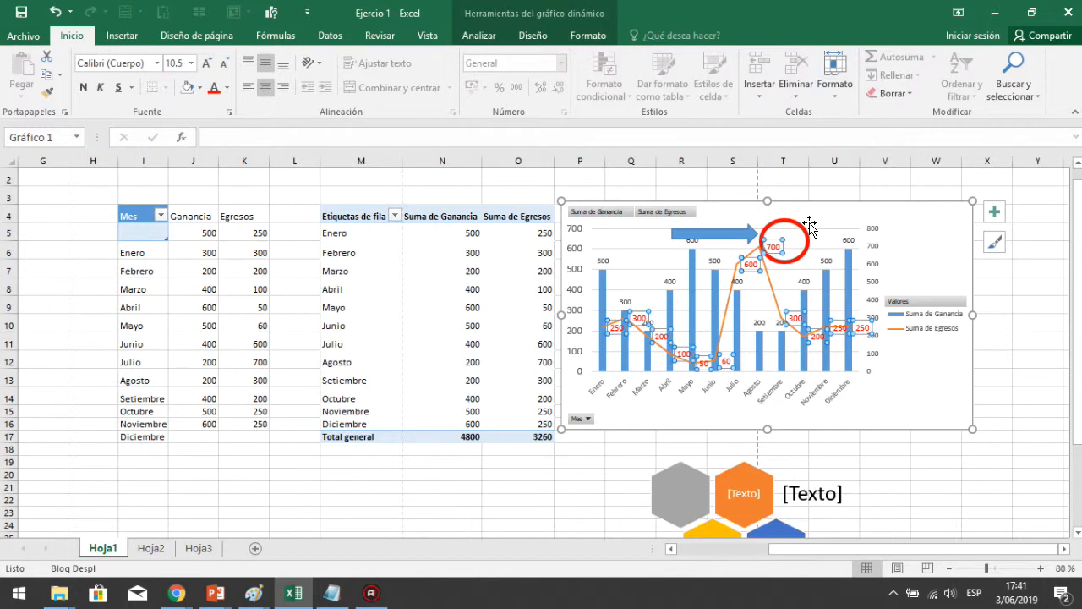
# Give the Suma de Ganancia data labels a dark blue-grey font colour and enlarge them to 10.5
pyautogui.click(723, 232)
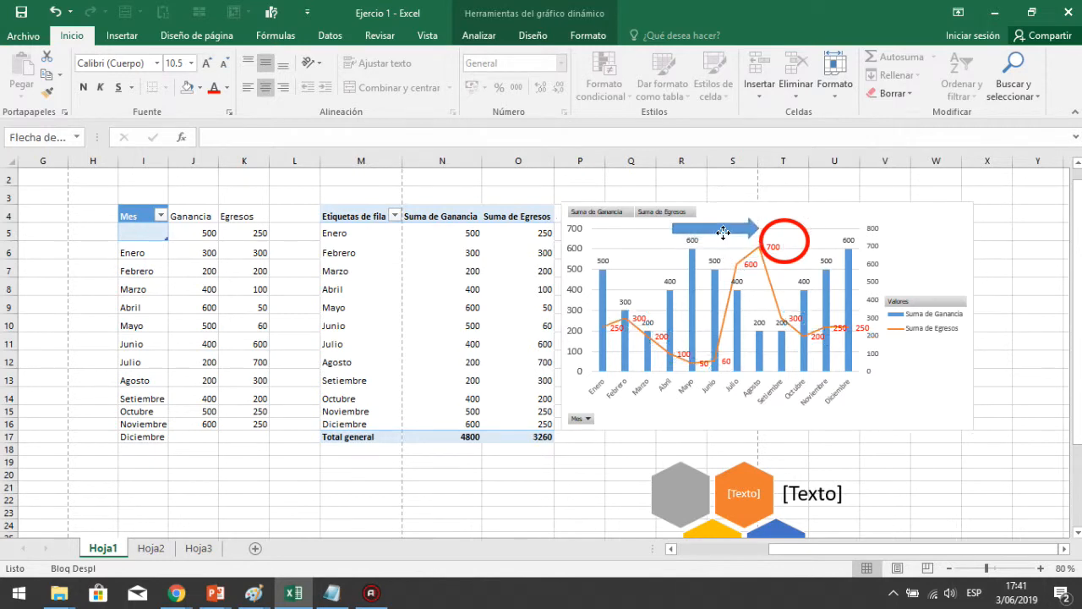
pyautogui.click(845, 242)
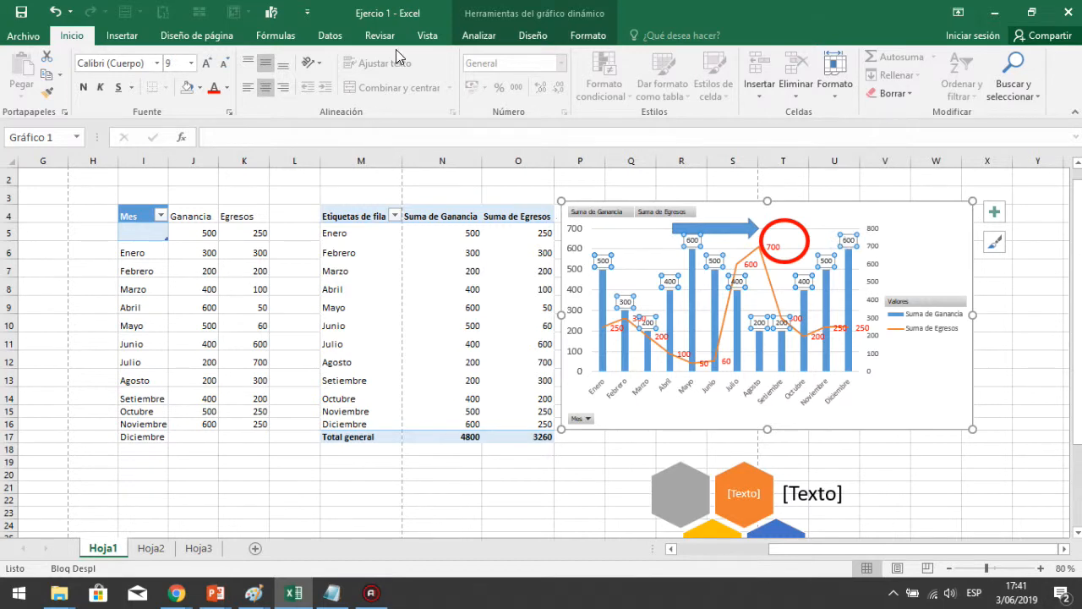
pyautogui.click(227, 87)
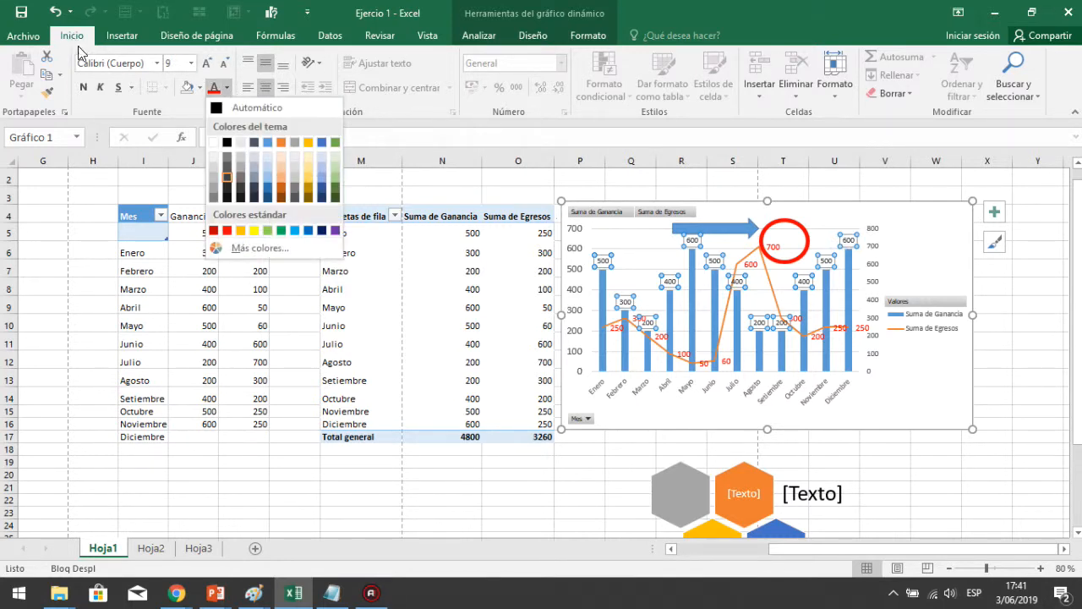
pyautogui.click(255, 142)
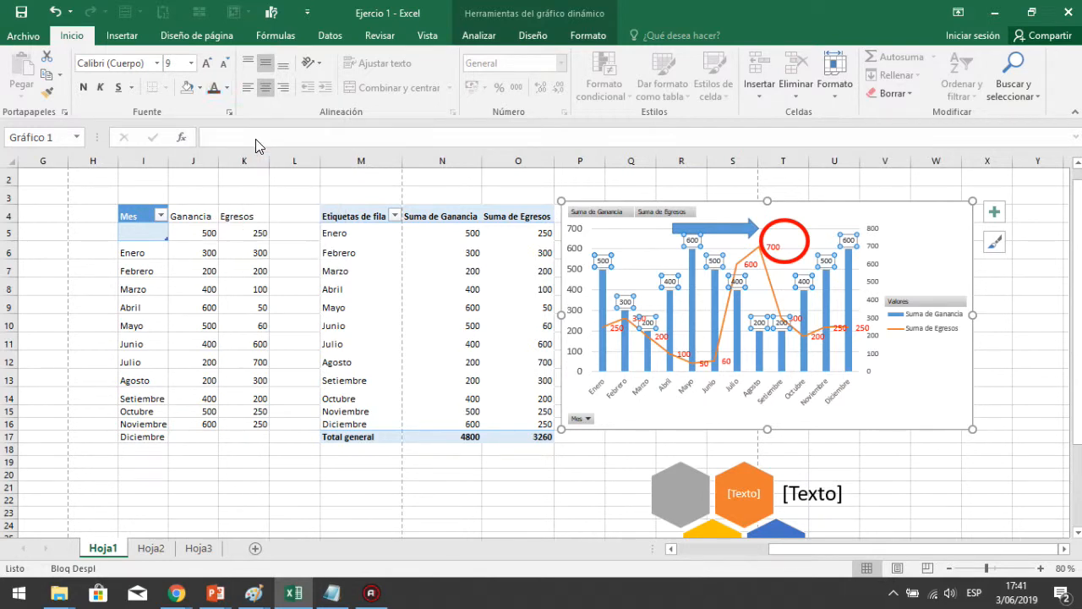
pyautogui.click(207, 64)
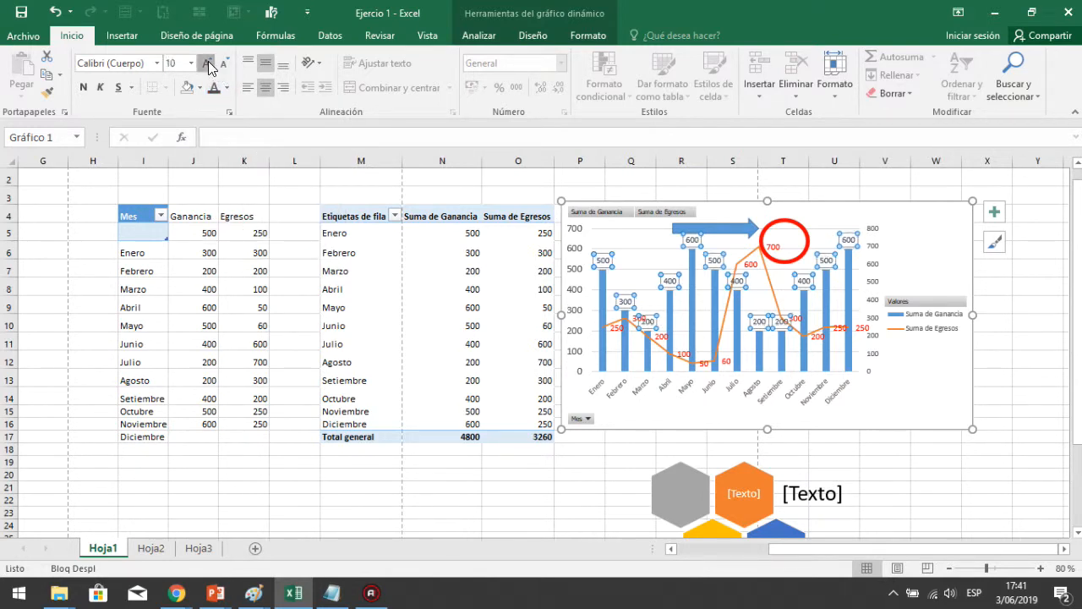
pyautogui.click(207, 65)
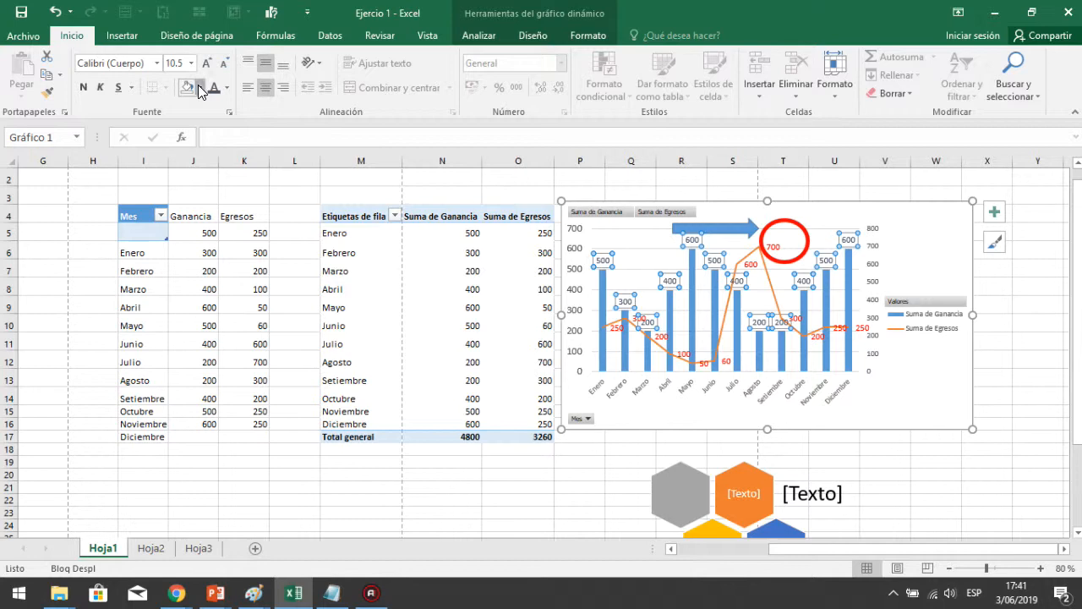
# Fill the Suma de Ganancia data labels with Verde claro (light green)
pyautogui.click(200, 88)
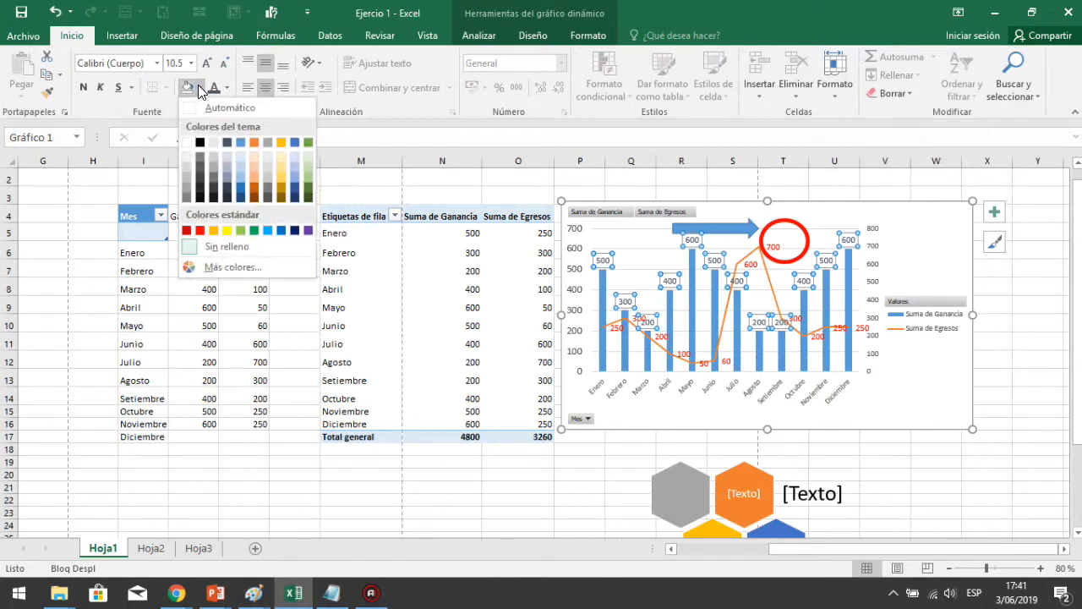
pyautogui.click(240, 230)
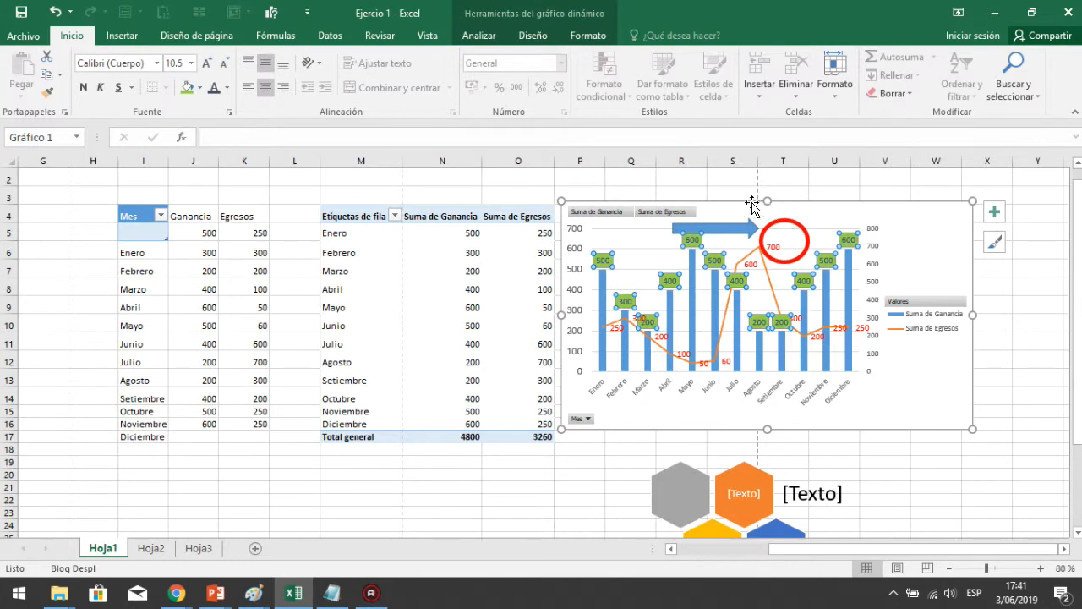
pyautogui.click(718, 187)
pyautogui.click(123, 37)
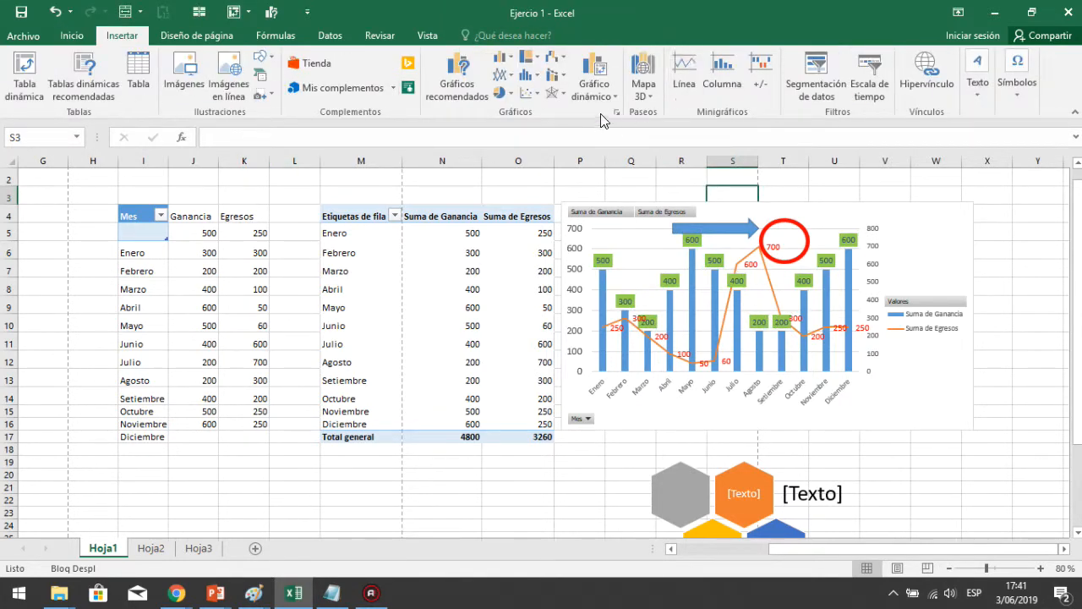
pyautogui.click(620, 97)
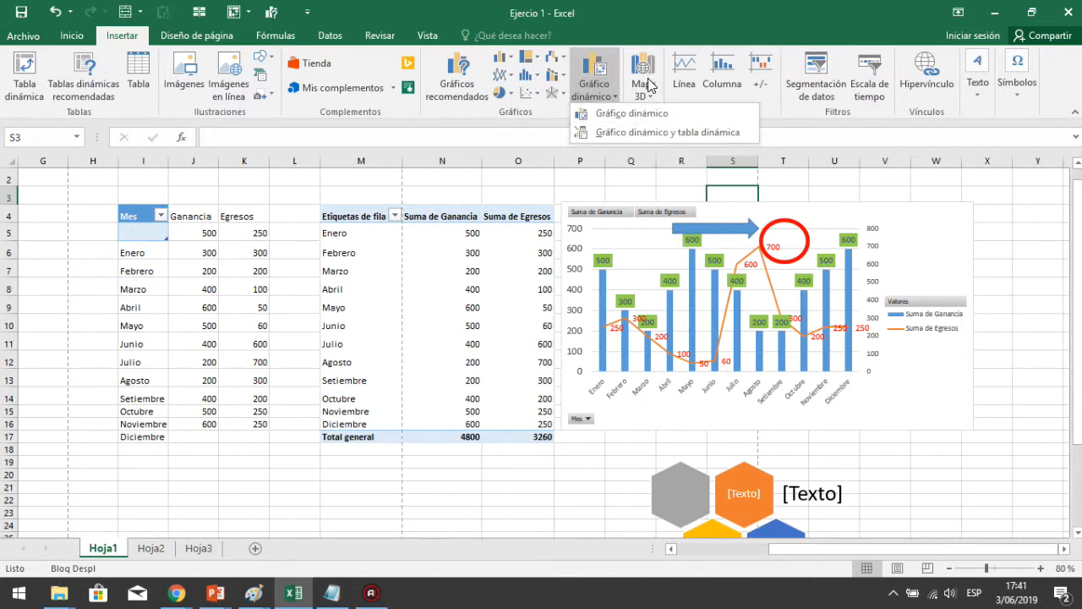
pyautogui.click(653, 98)
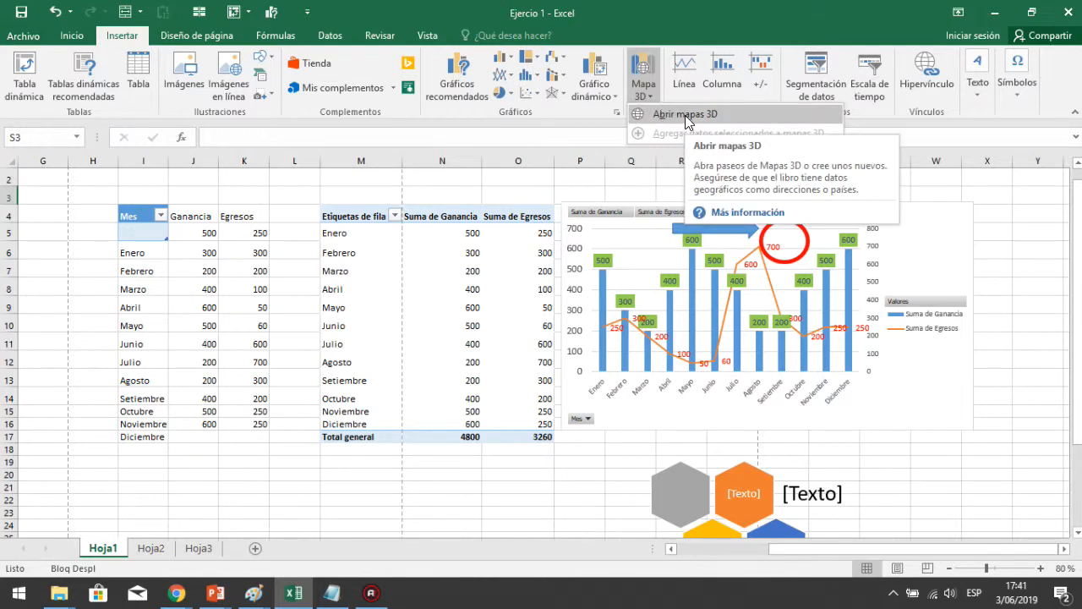
pyautogui.click(684, 76)
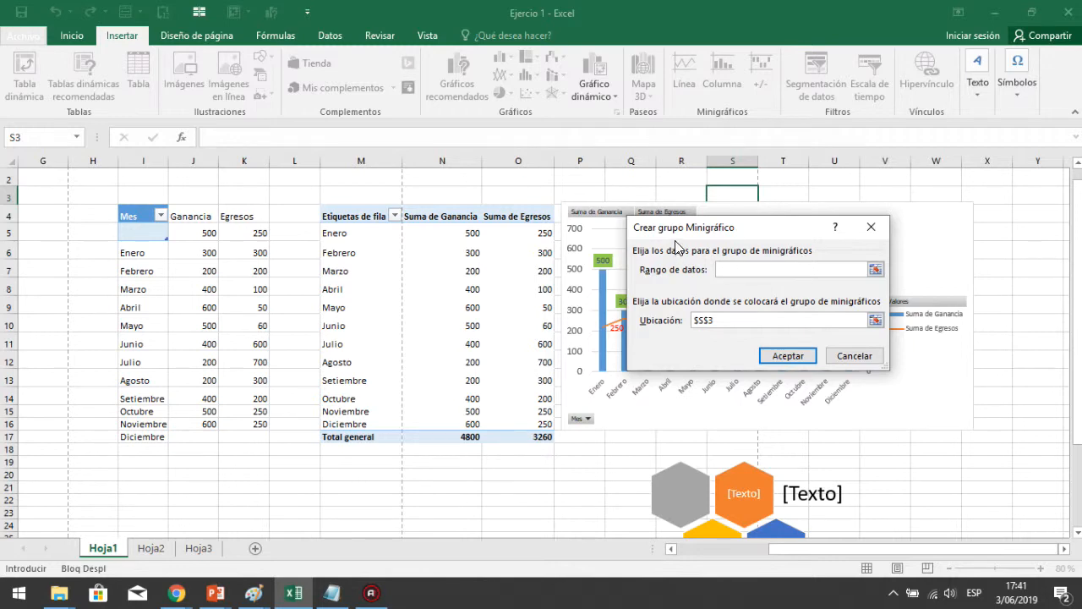
pyautogui.click(871, 227)
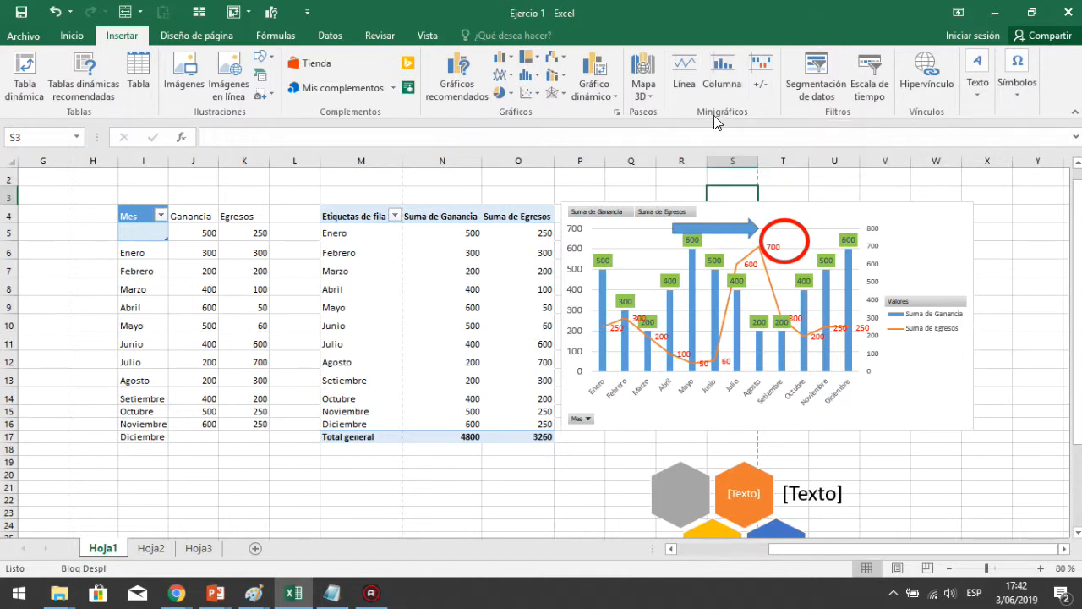
# Insert a line sparkline in cell Y4 using the data range K9:K11
pyautogui.click(701, 84)
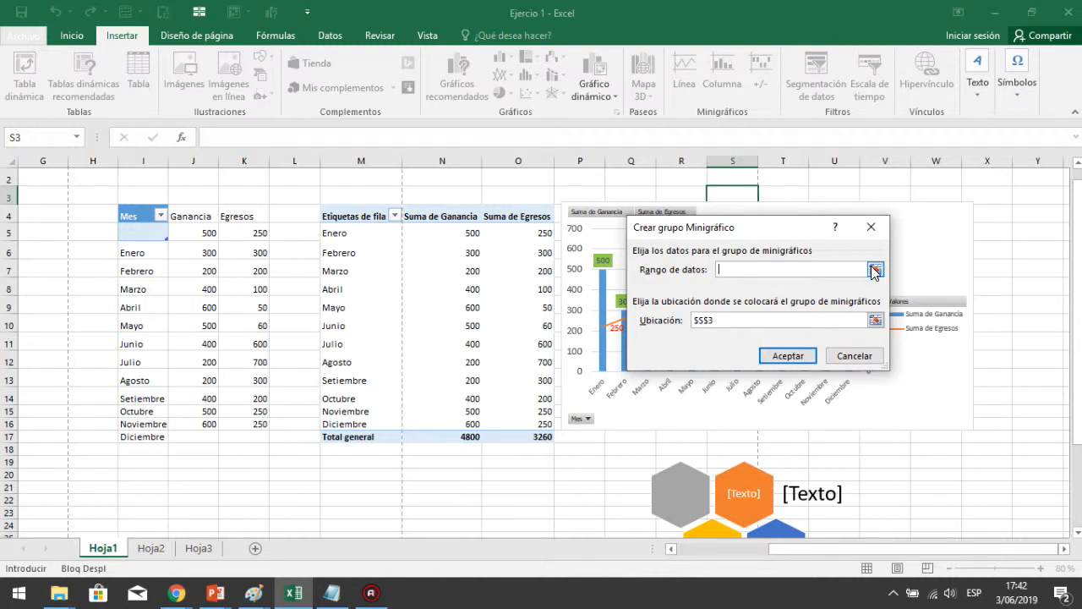
pyautogui.click(875, 270)
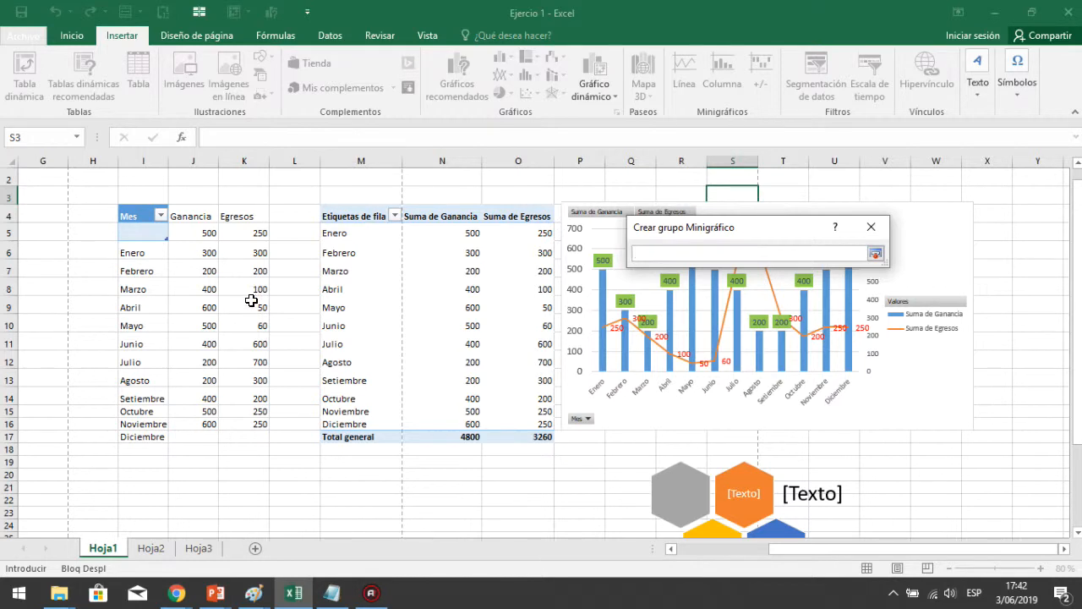
pyautogui.moveTo(251, 304); pyautogui.dragTo(254, 342)
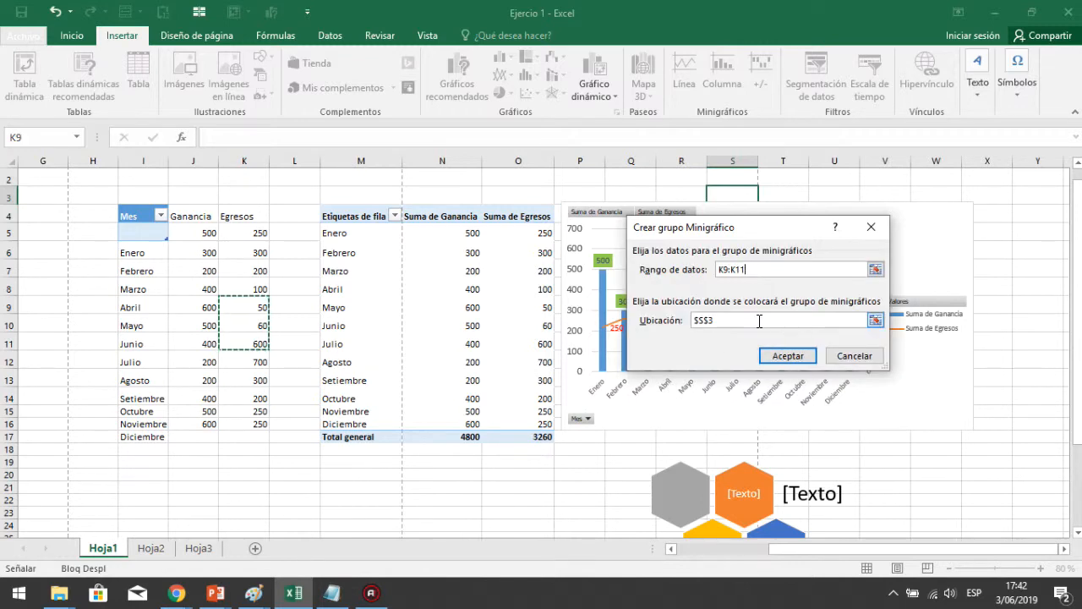
pyautogui.click(875, 319)
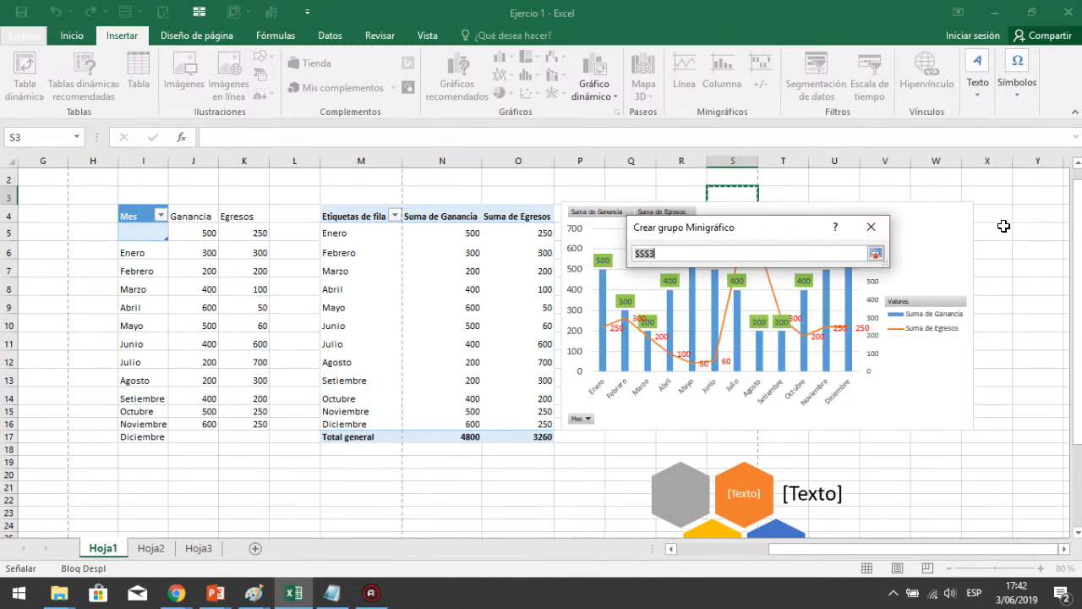
pyautogui.click(1028, 209)
pyautogui.press('Return')
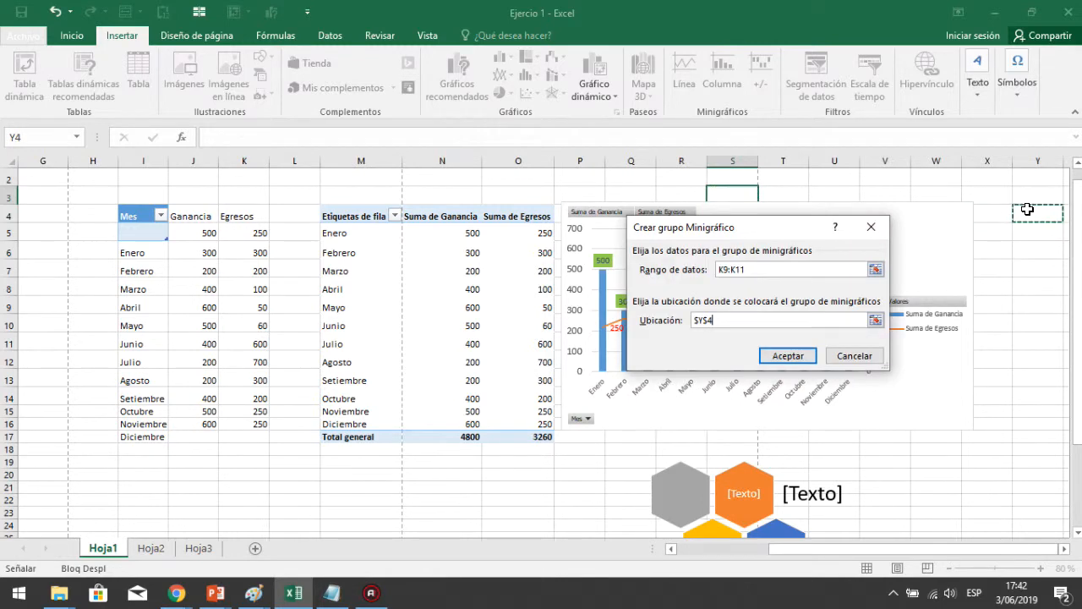
pyautogui.click(788, 356)
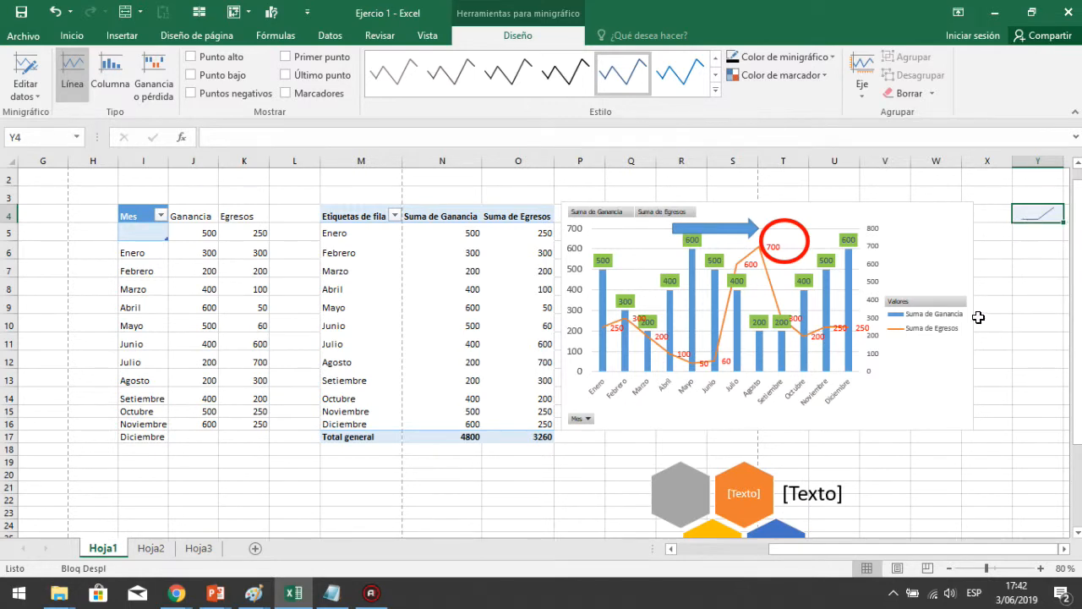
# Enter the label Nota in cell Y6
pyautogui.click(1064, 550)
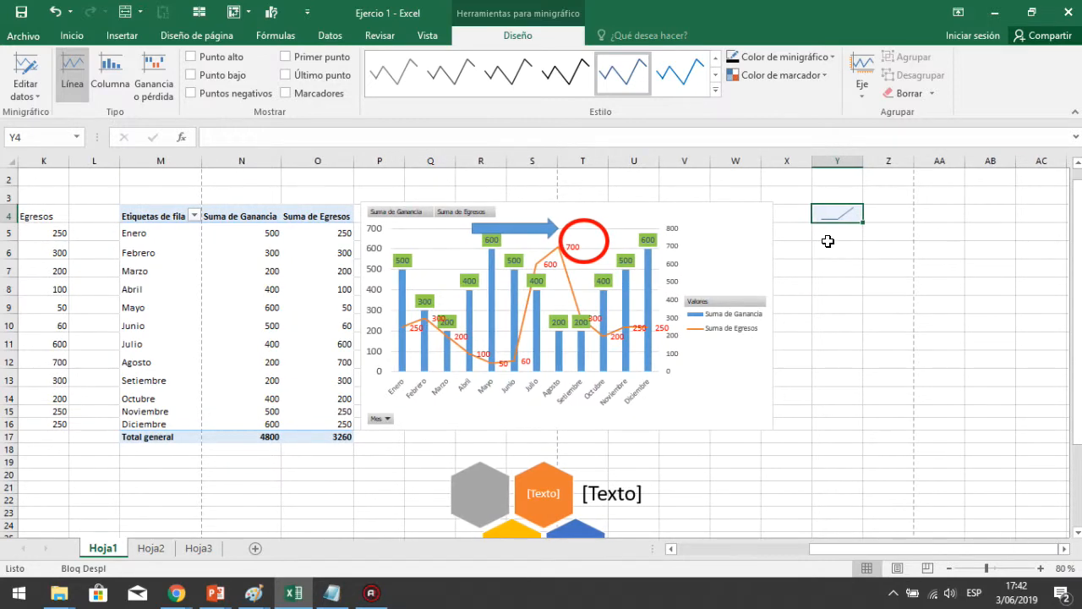
pyautogui.click(828, 240)
pyautogui.click(846, 264)
pyautogui.rightClick(839, 267)
pyautogui.press('Escape')
pyautogui.click(835, 251)
pyautogui.write('No')
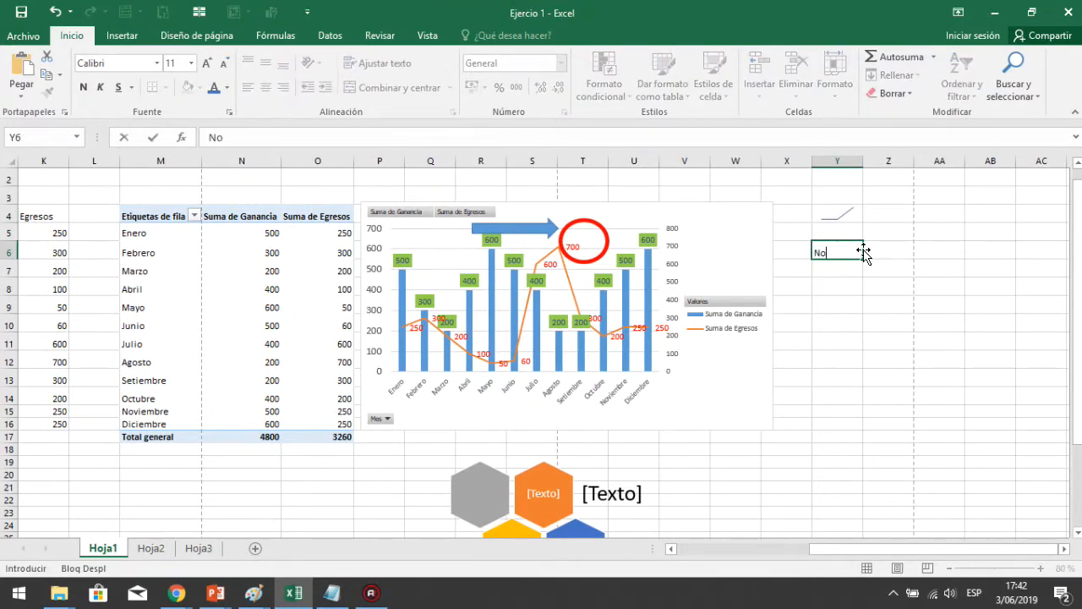
pyautogui.write('ta')
pyautogui.press('Return')
# Enter the month headers Ene in Z5 and Feb in AA5
pyautogui.hscroll(1, 864, 249)
pyautogui.scroll(1, 864, 249)
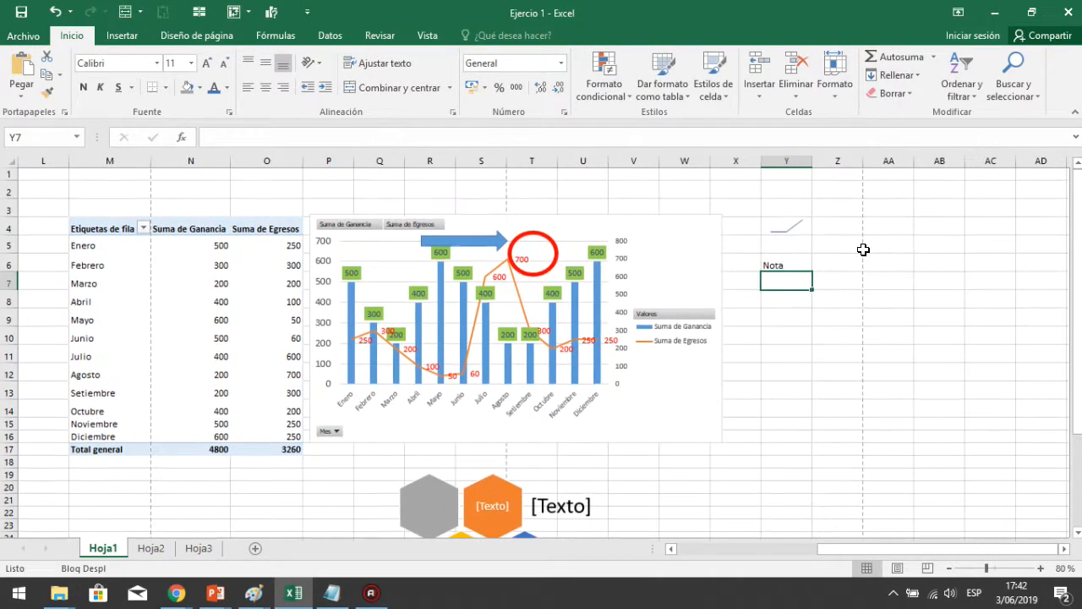
pyautogui.click(836, 242)
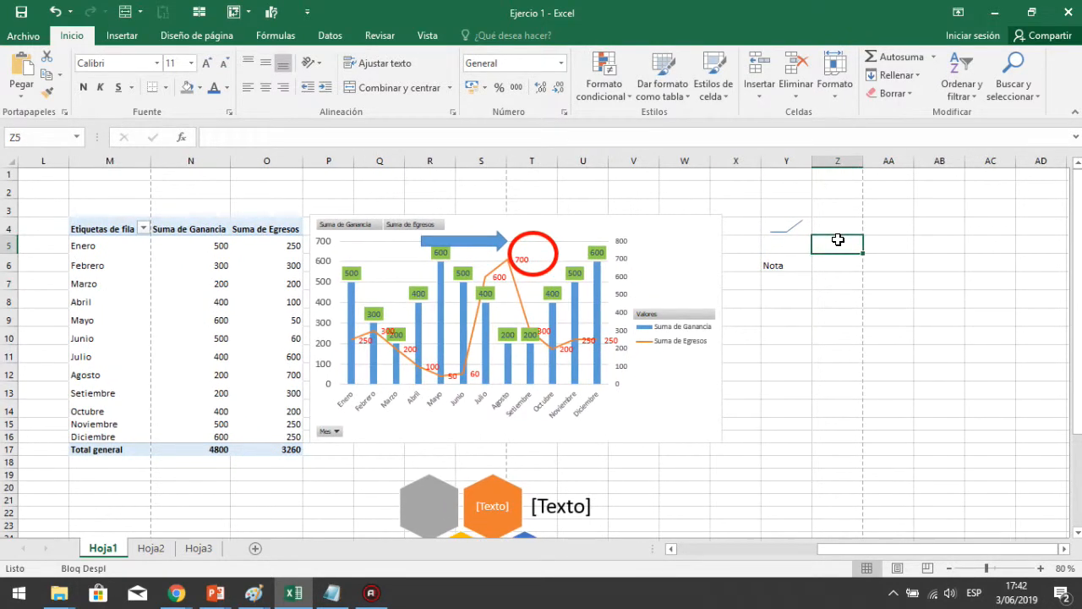
pyautogui.write('Ene')
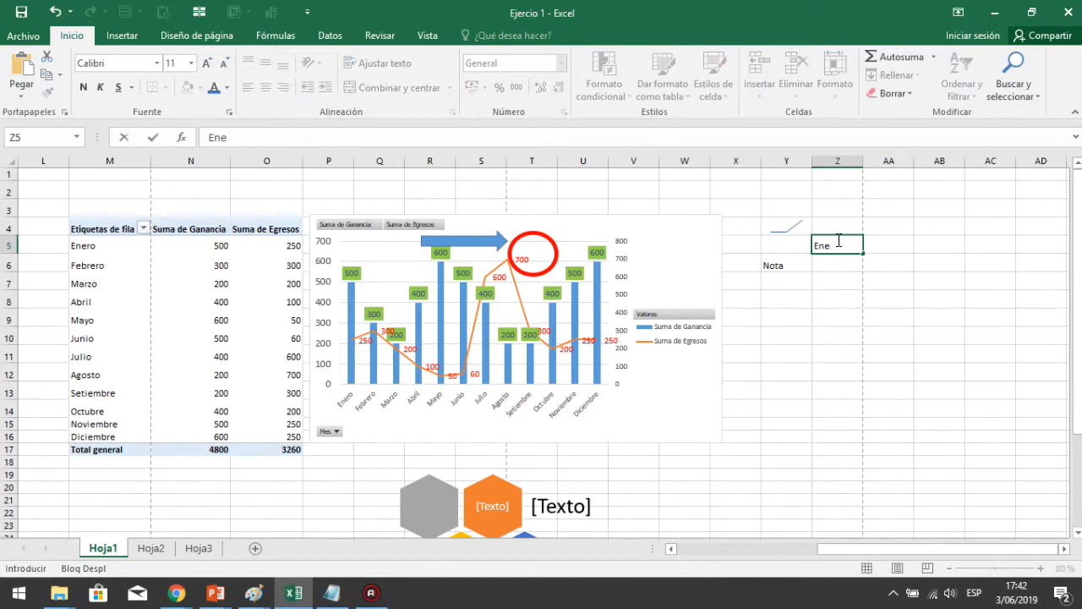
pyautogui.press('Return')
pyautogui.hscroll(1, 839, 241)
pyautogui.click(838, 240)
pyautogui.write('FDeb')
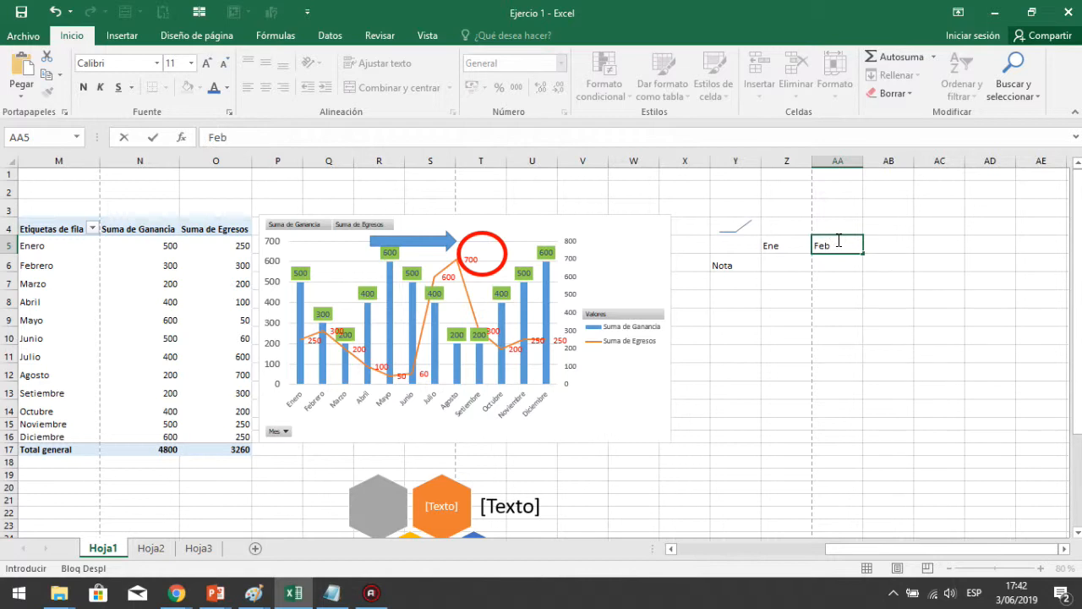
pyautogui.click(885, 240)
# Enter the values 12 in Z6 and 20 in AA6
pyautogui.click(771, 259)
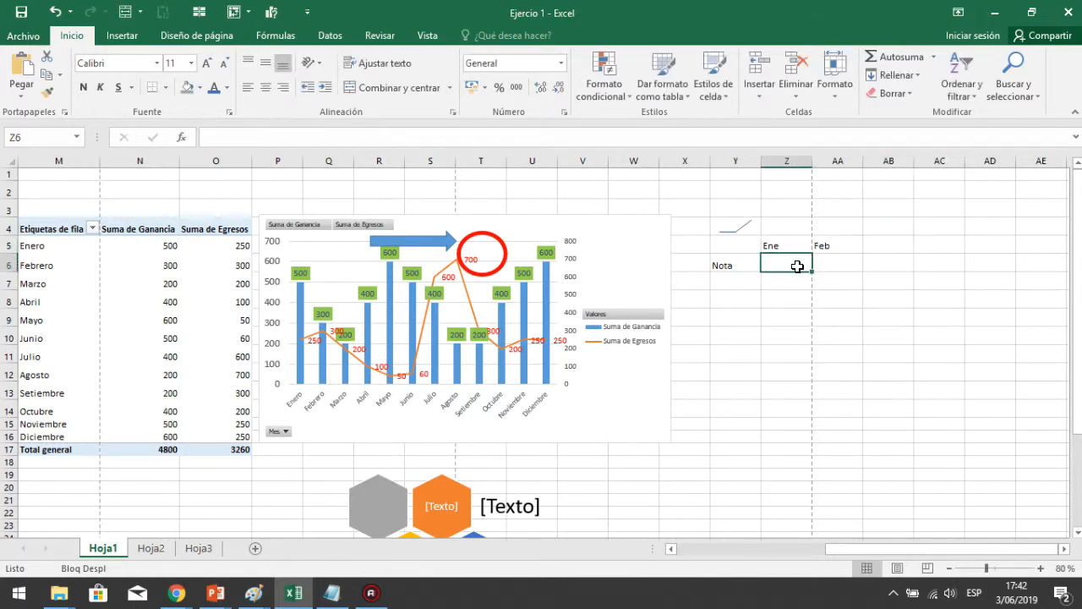
pyautogui.write('12')
pyautogui.press('Return')
pyautogui.write('}')
pyautogui.click(831, 264)
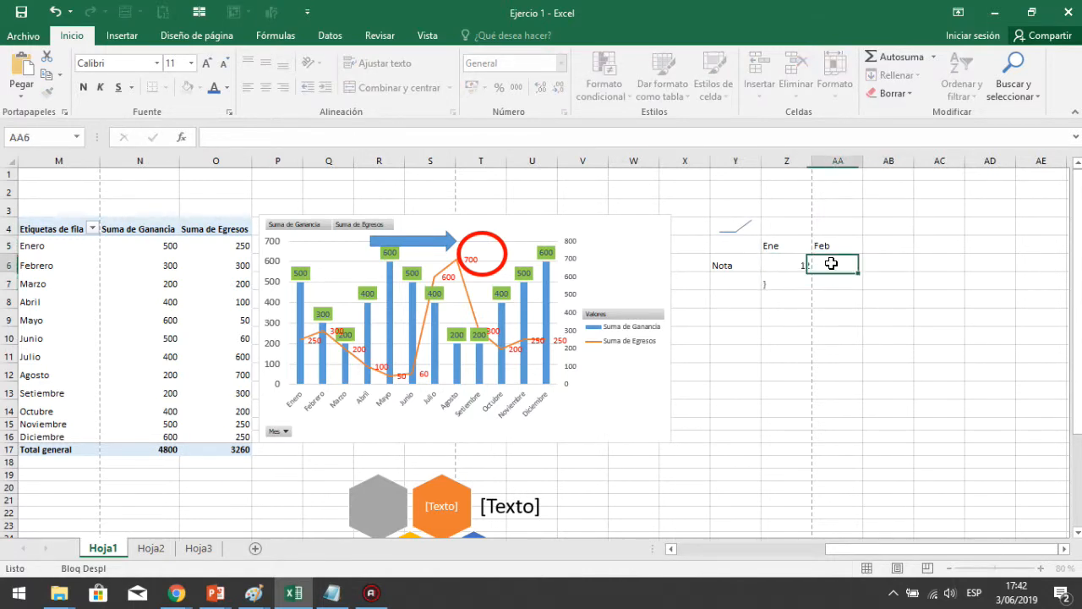
pyautogui.write('20')
pyautogui.press('Return')
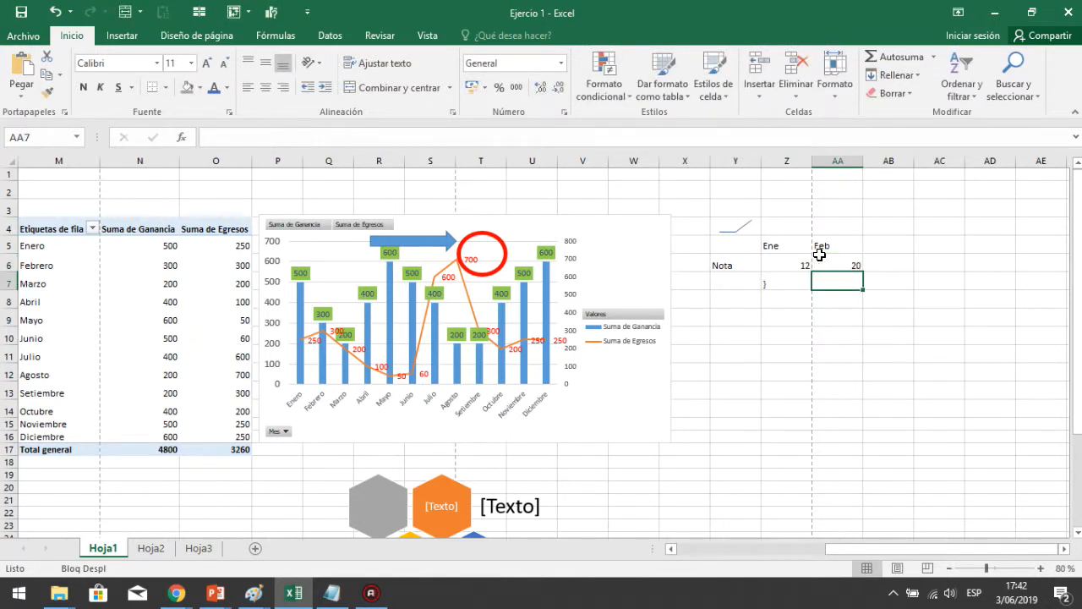
# Move the sparkline from Y4 to cell AB6 beside the Nota values
pyautogui.click(733, 225)
pyautogui.moveTo(728, 237); pyautogui.dragTo(888, 265)
pyautogui.moveTo(784, 268); pyautogui.dragTo(836, 269)
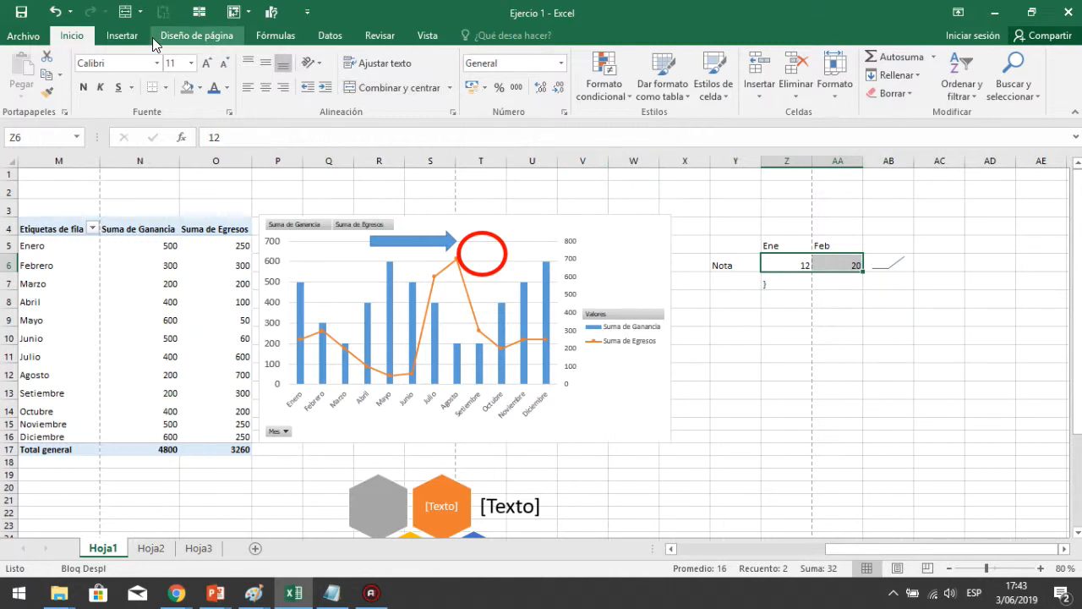
pyautogui.click(122, 37)
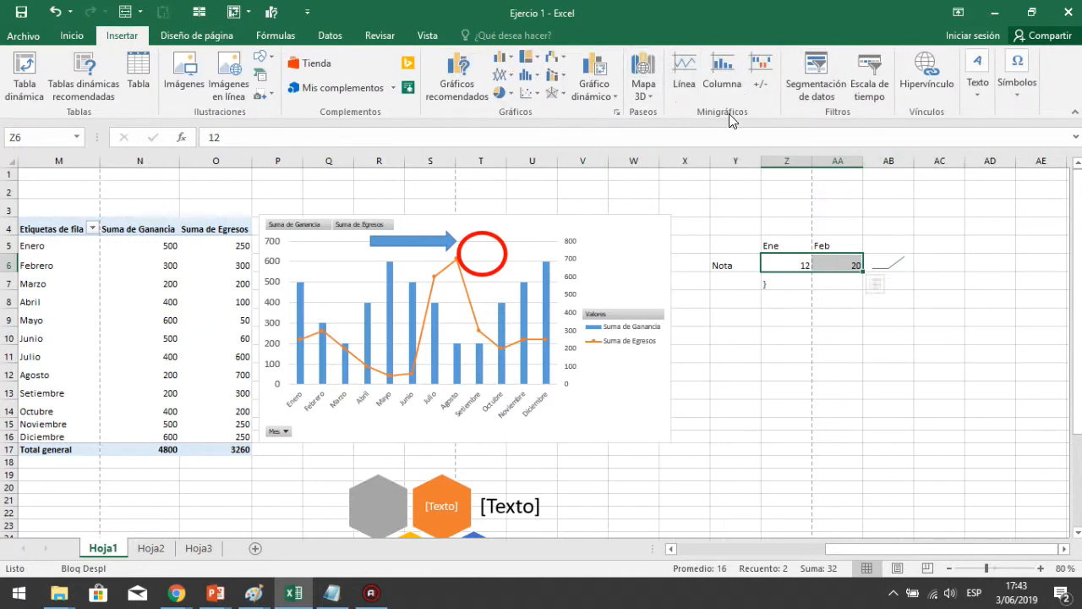
pyautogui.click(880, 267)
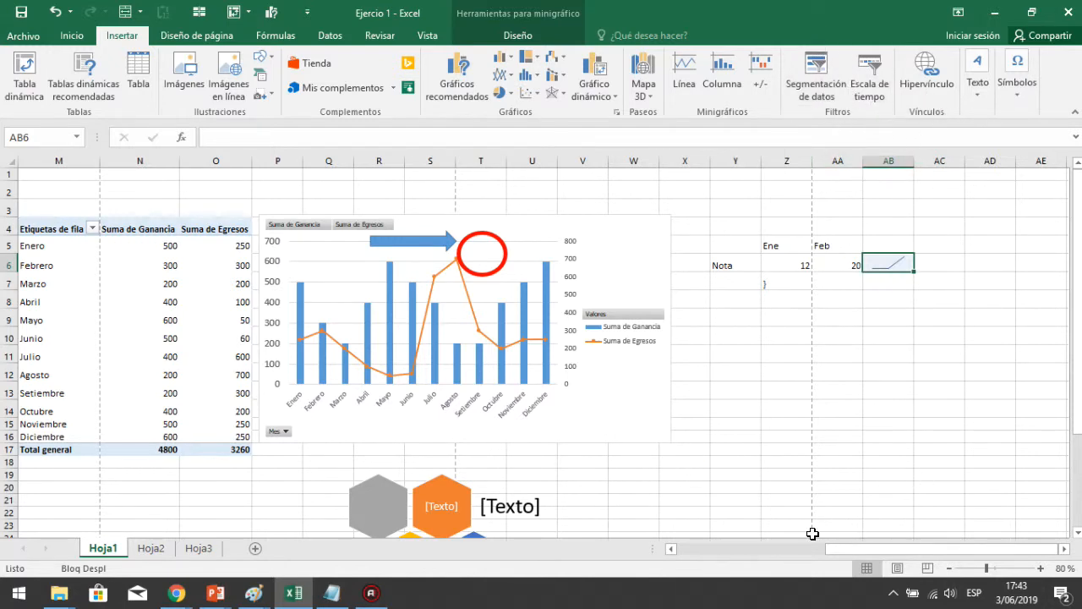
# Insert a Mes slicer for the Mes, Ganancia and Egresos table in I4:K16
pyautogui.moveTo(879, 553); pyautogui.dragTo(725, 554)
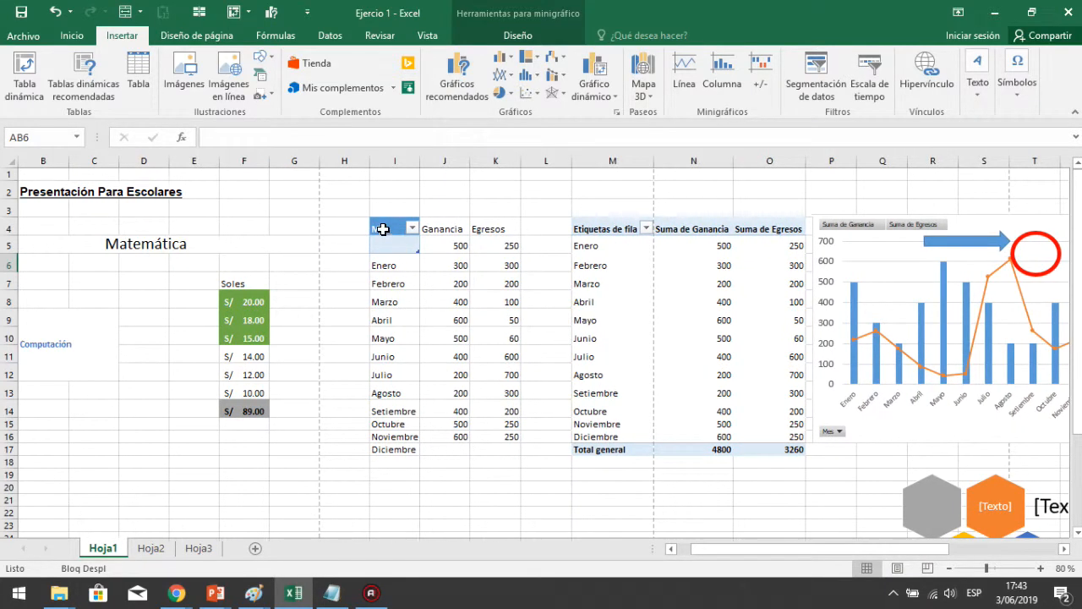
pyautogui.click(390, 269)
pyautogui.moveTo(391, 269); pyautogui.dragTo(397, 449)
pyautogui.moveTo(398, 257); pyautogui.dragTo(500, 435)
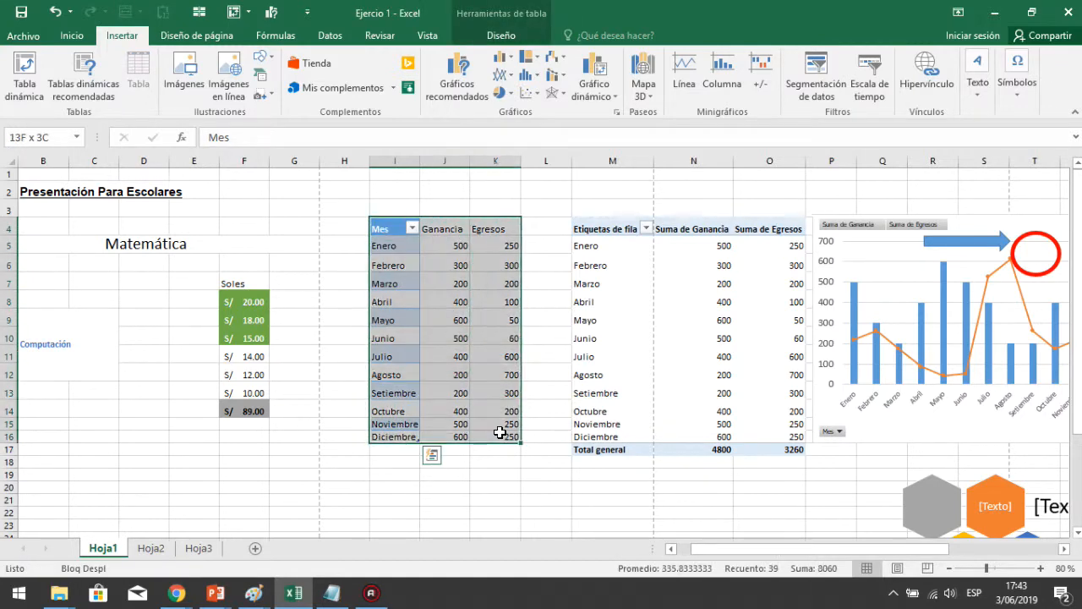
pyautogui.click(820, 69)
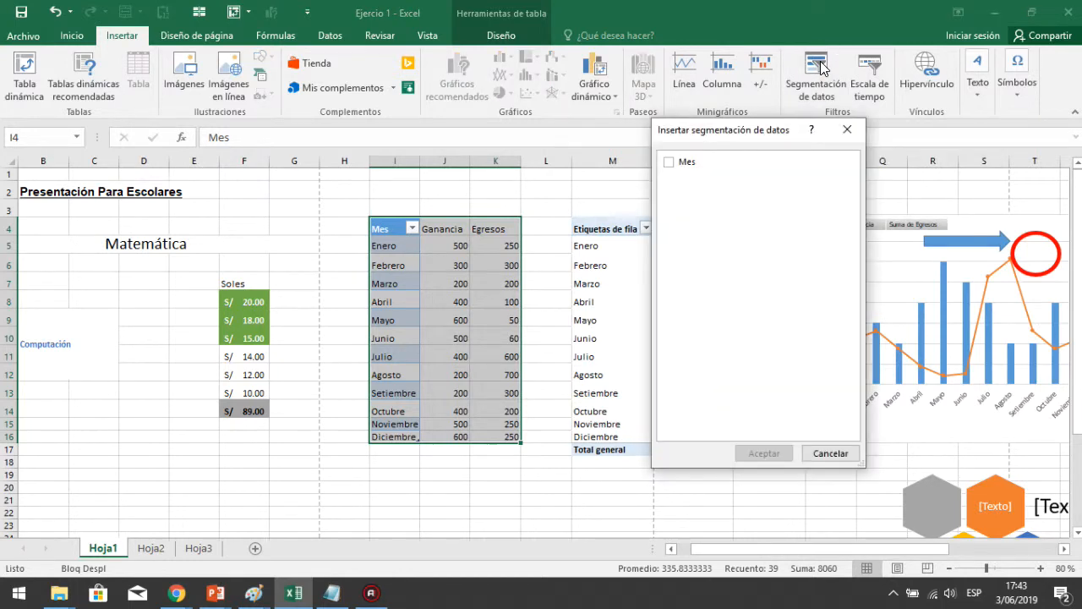
pyautogui.click(669, 162)
pyautogui.click(774, 454)
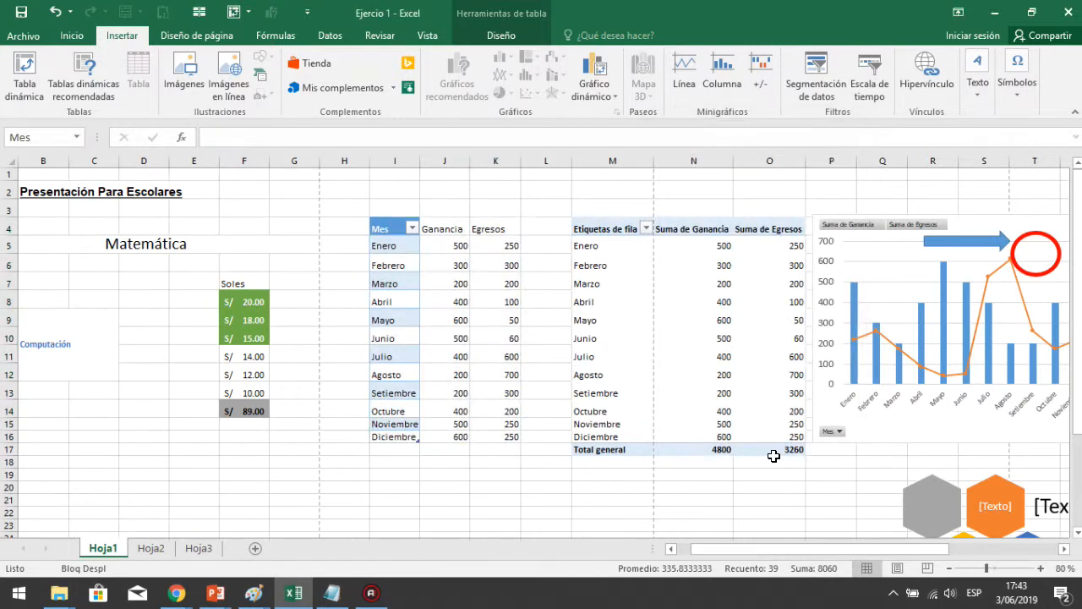
pyautogui.click(774, 461)
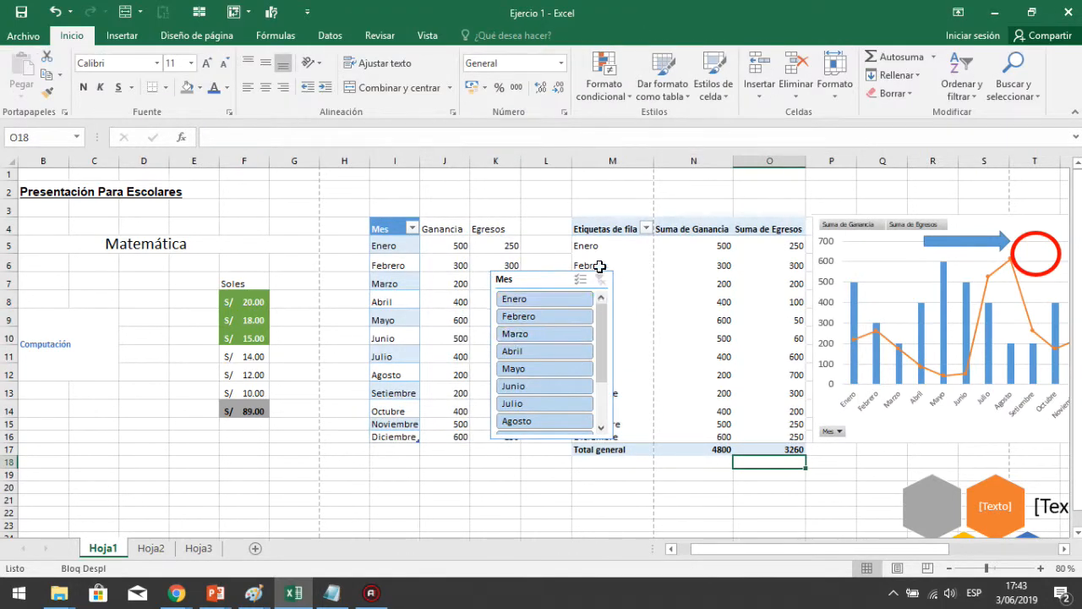
# Move the Mes slicer over the table and filter it by Enero, Febrero and Marzo in turn
pyautogui.click(542, 274)
pyautogui.moveTo(495, 259); pyautogui.dragTo(479, 258)
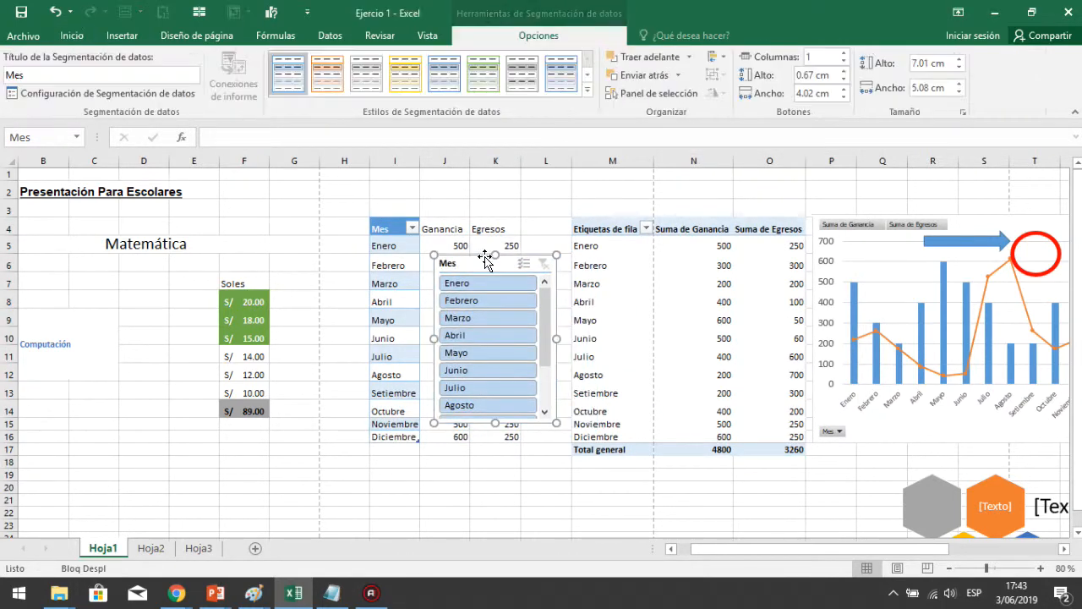
pyautogui.click(480, 282)
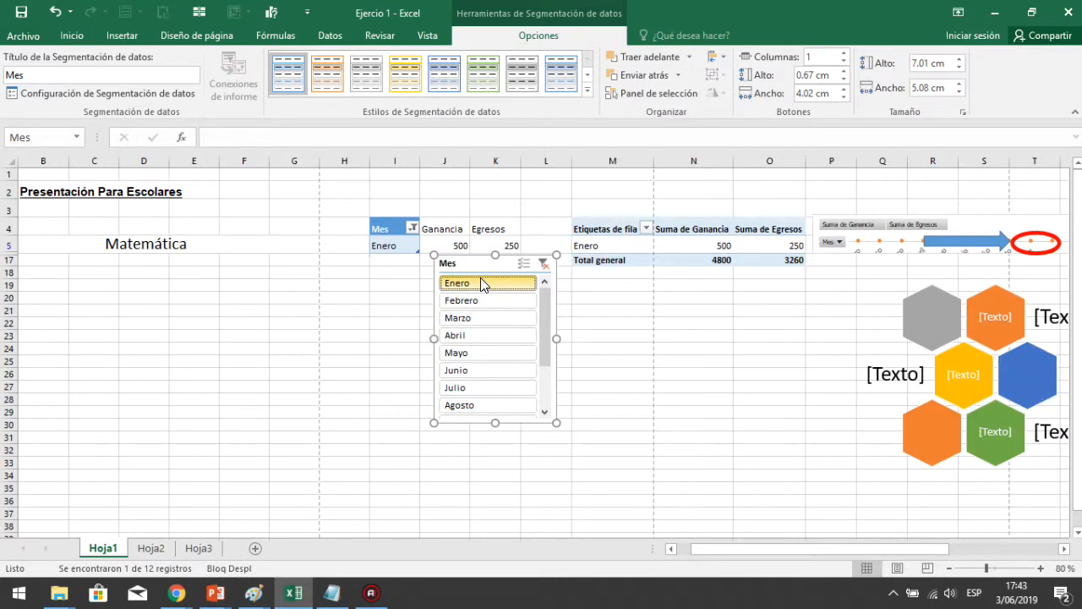
pyautogui.click(478, 302)
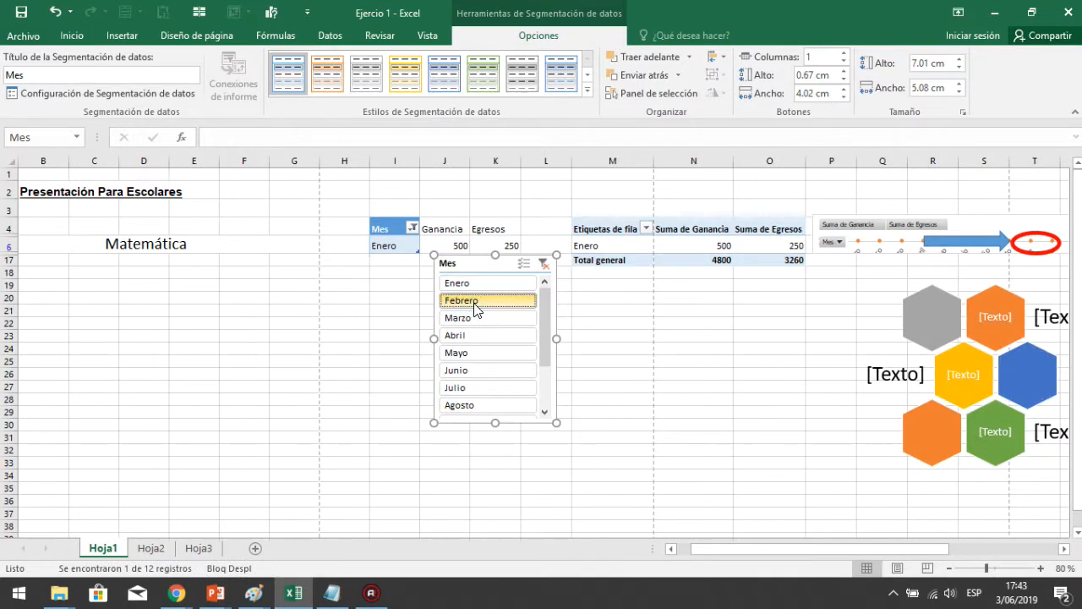
pyautogui.click(471, 326)
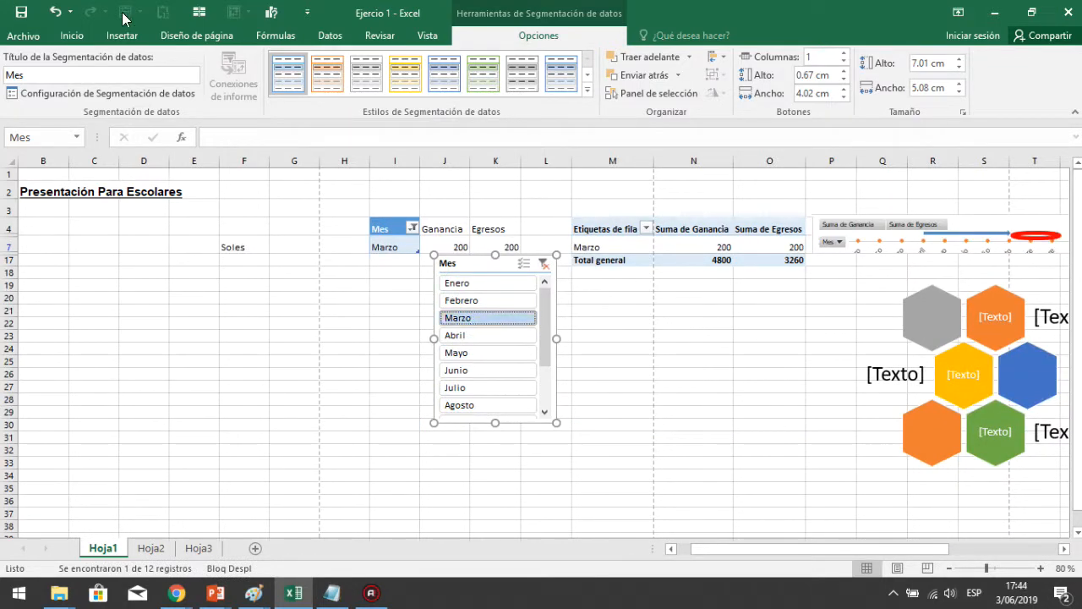
# Filter the slicer by Julio, clear the slicer filter, and scroll its month list to the end
pyautogui.click(119, 37)
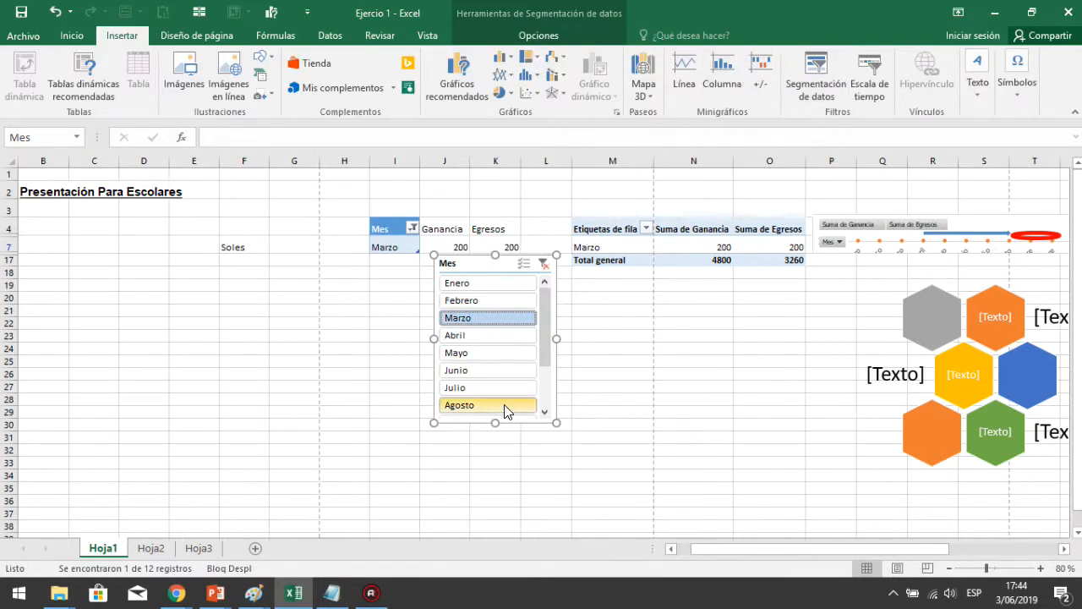
pyautogui.click(471, 393)
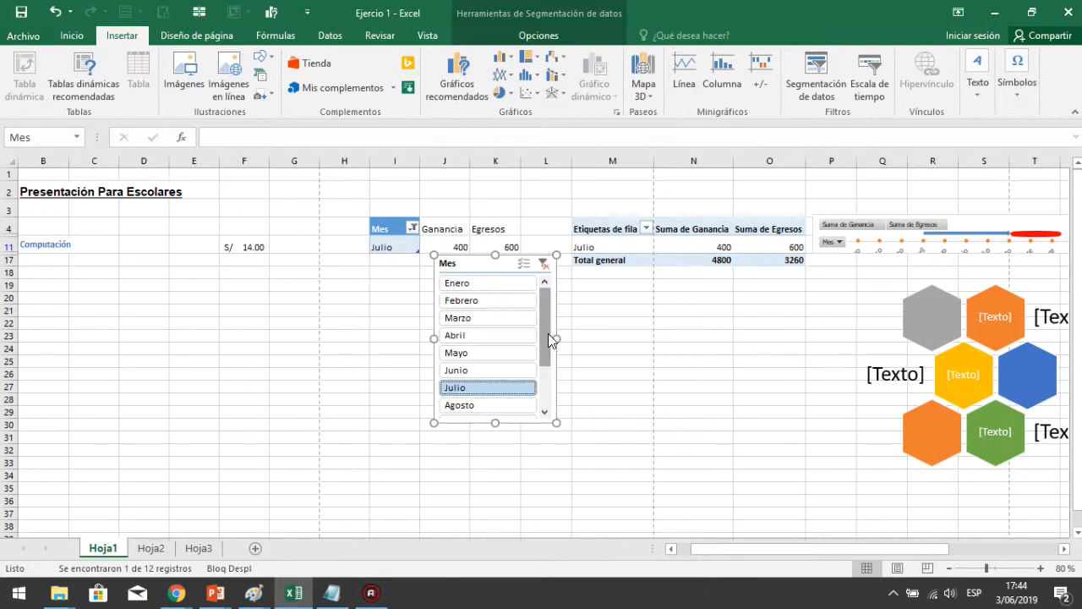
pyautogui.moveTo(546, 333); pyautogui.dragTo(541, 296)
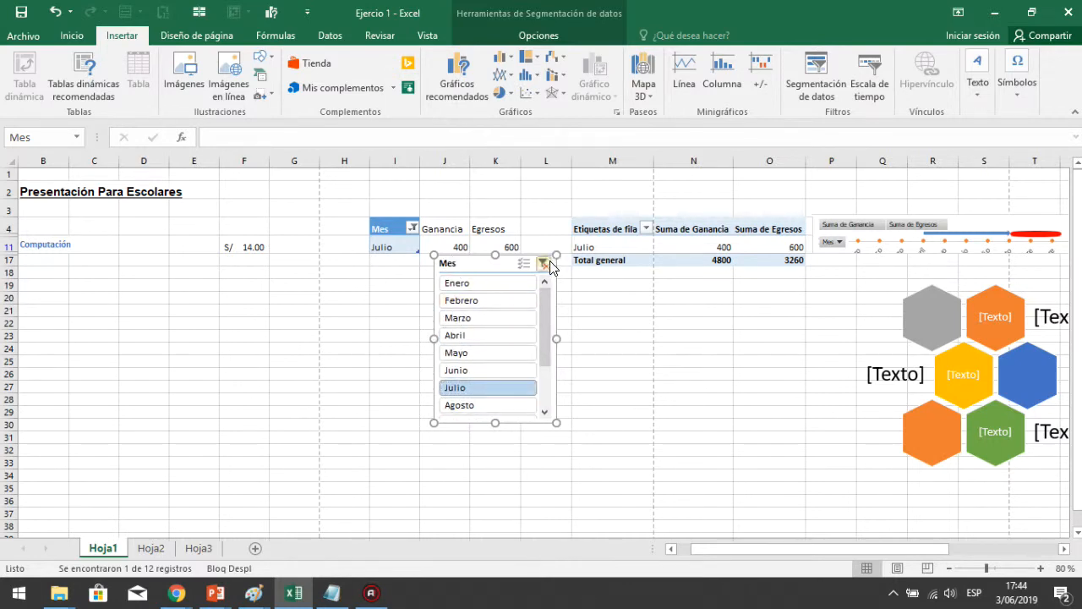
pyautogui.click(547, 265)
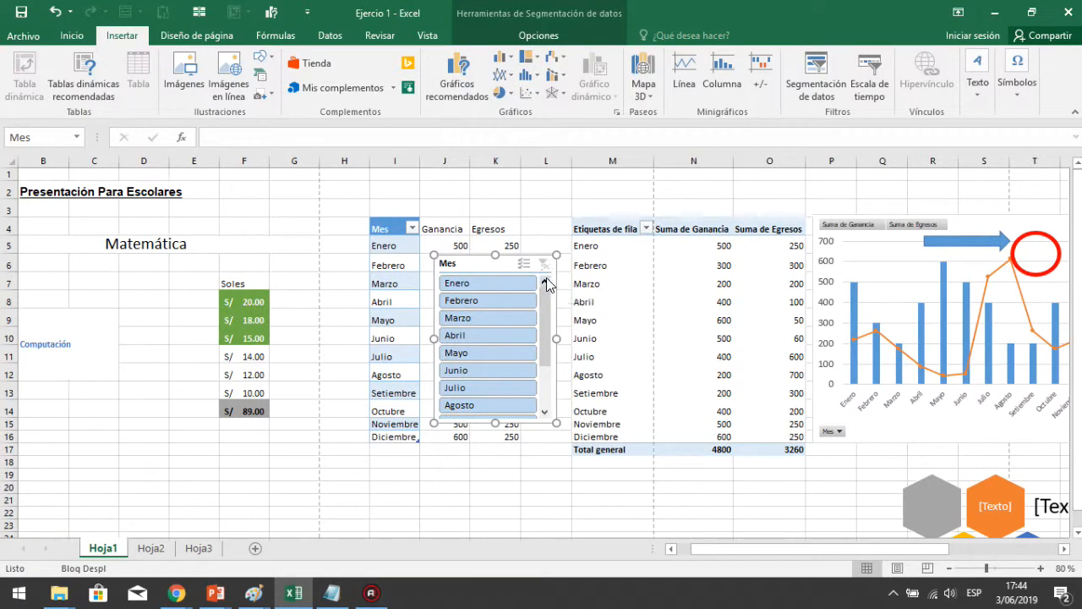
pyautogui.moveTo(542, 330); pyautogui.dragTo(553, 413)
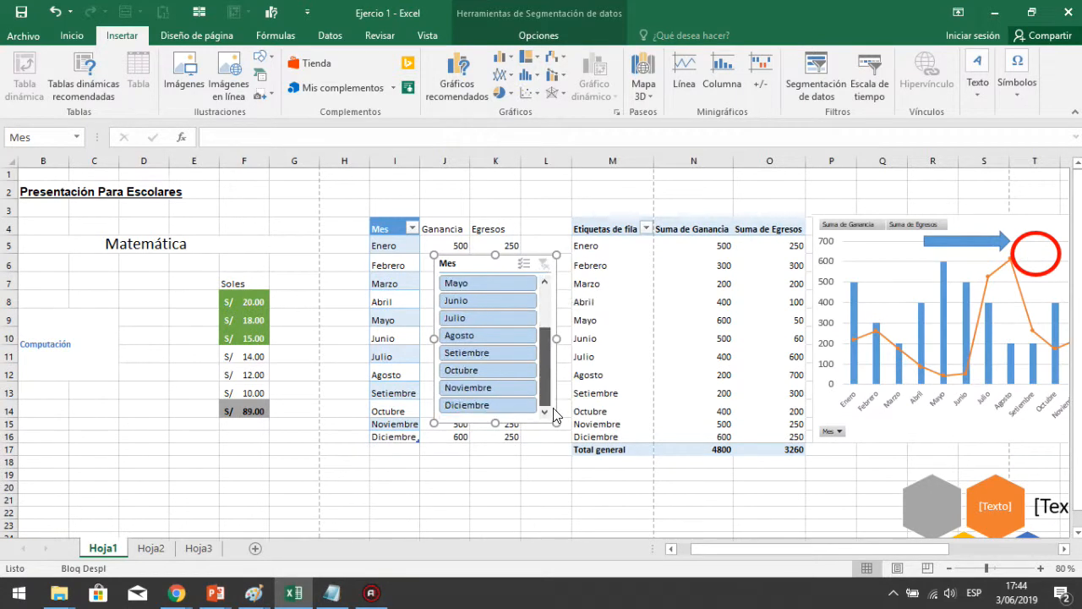